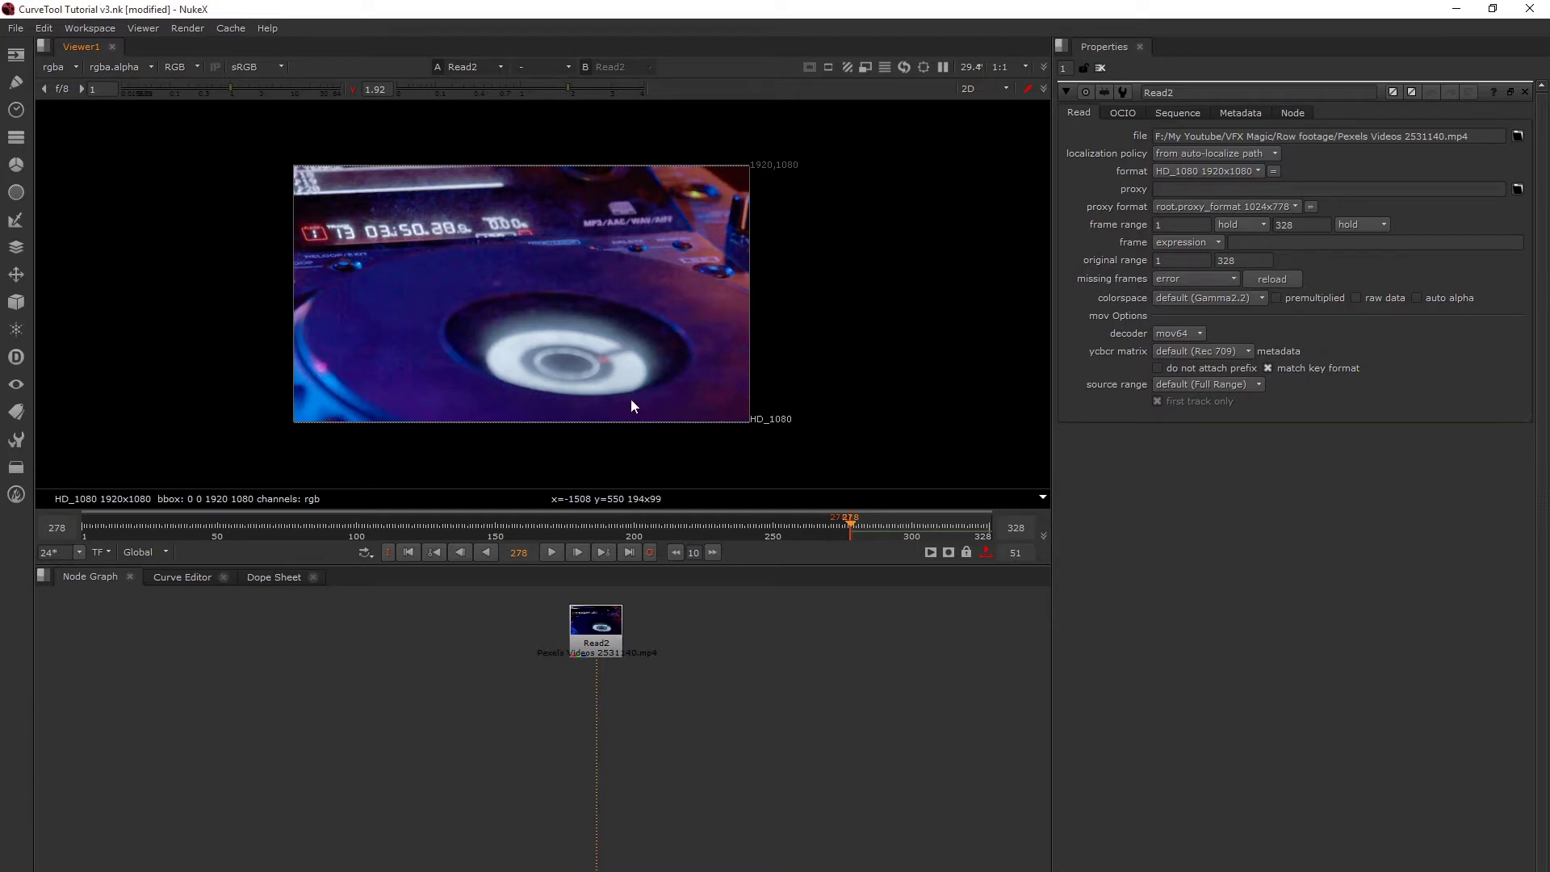
Step: Play the Read2 footage to review its changing light, and return to the first frame of the range
left_click(547, 552)
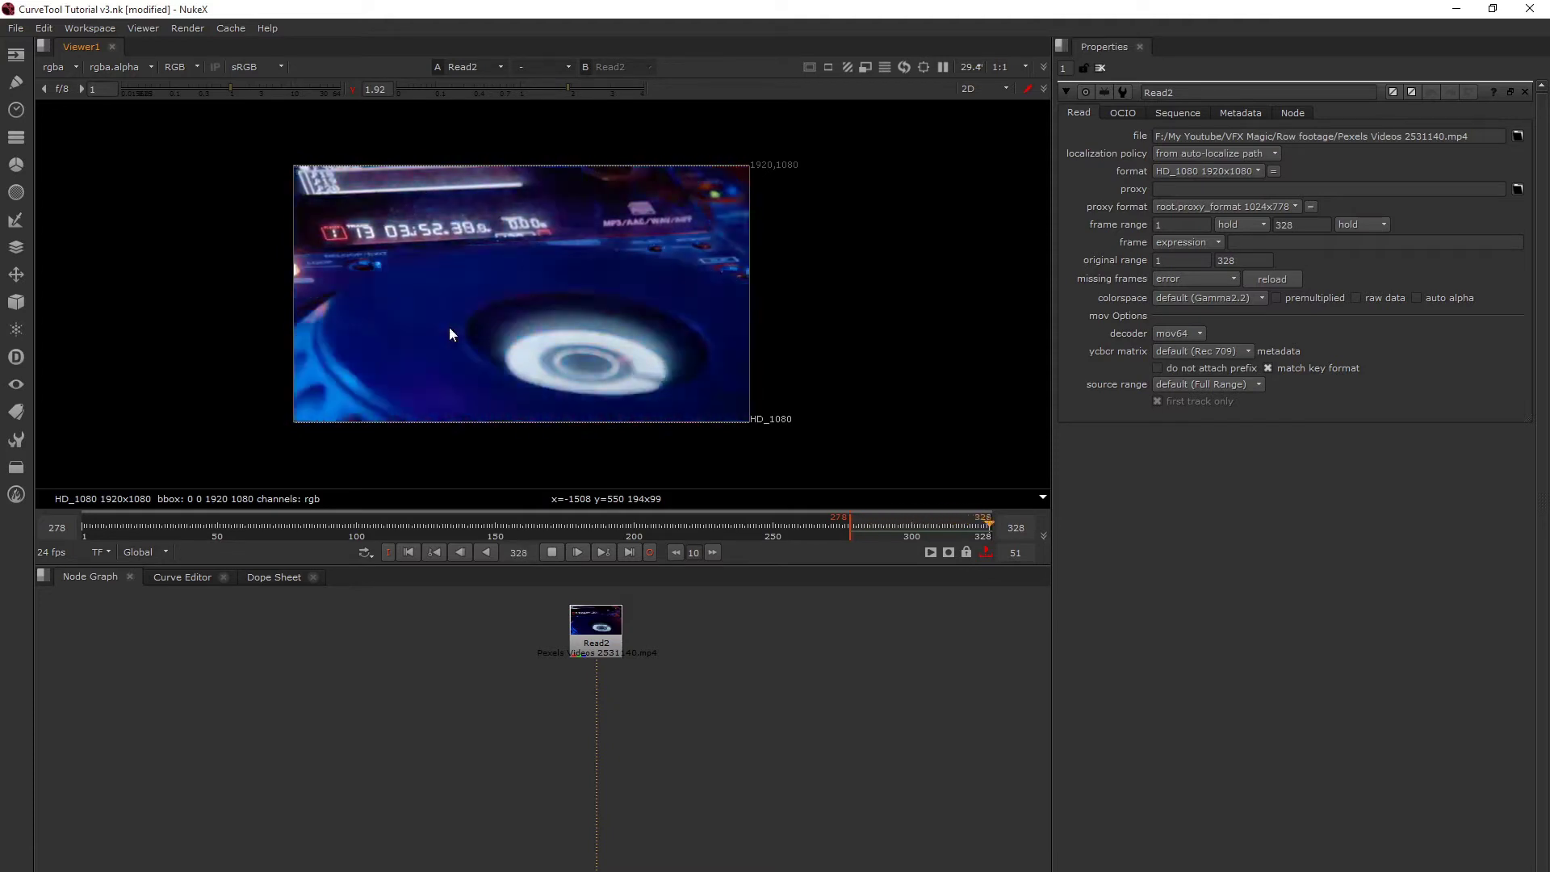
left_click(551, 553)
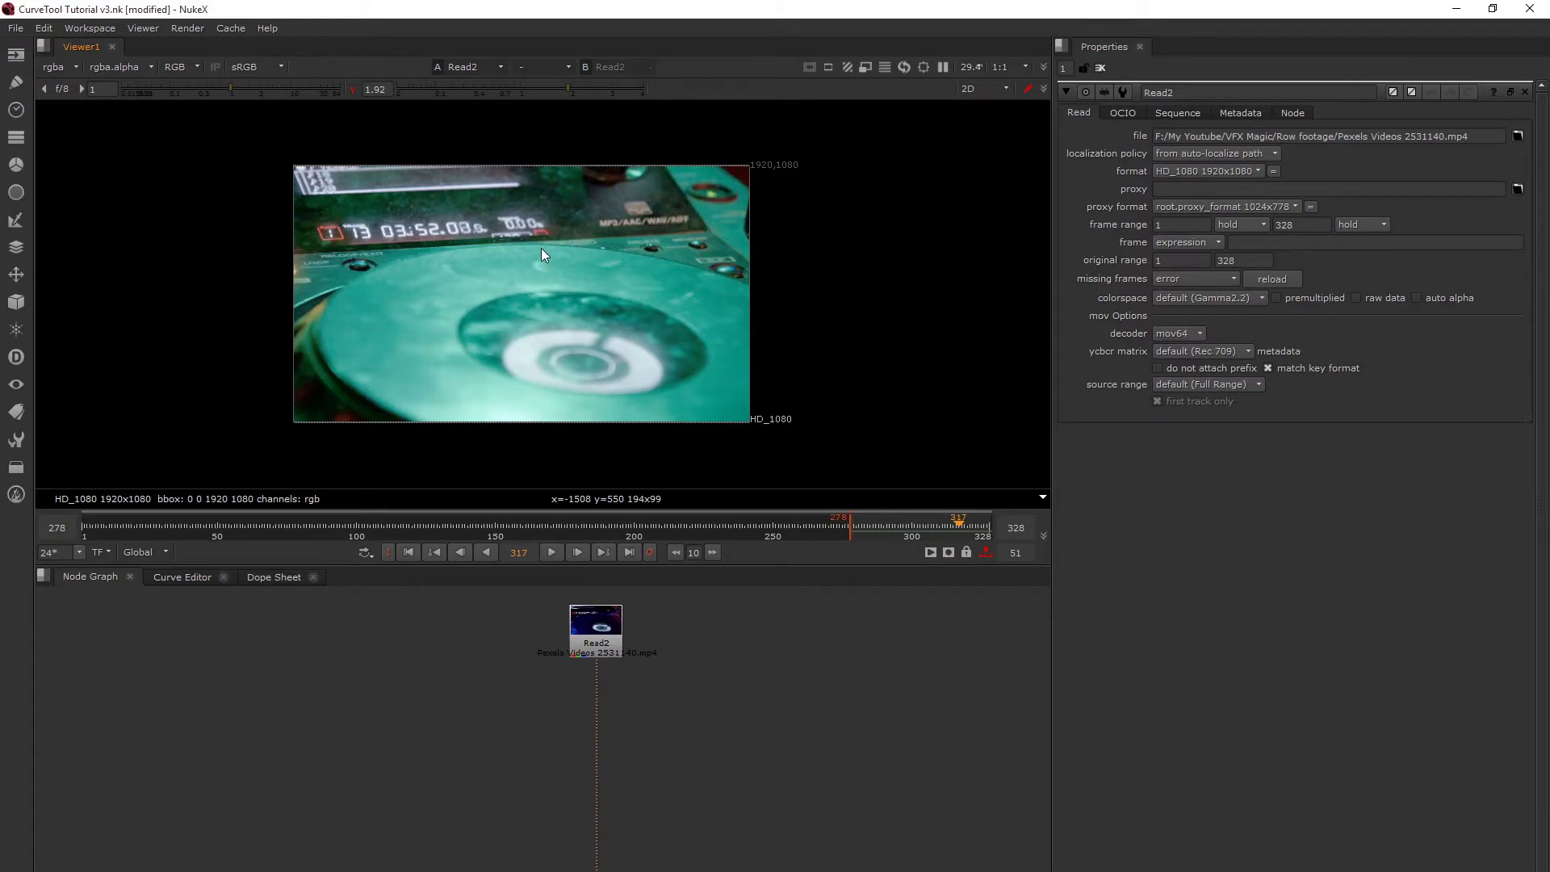
left_click(409, 552)
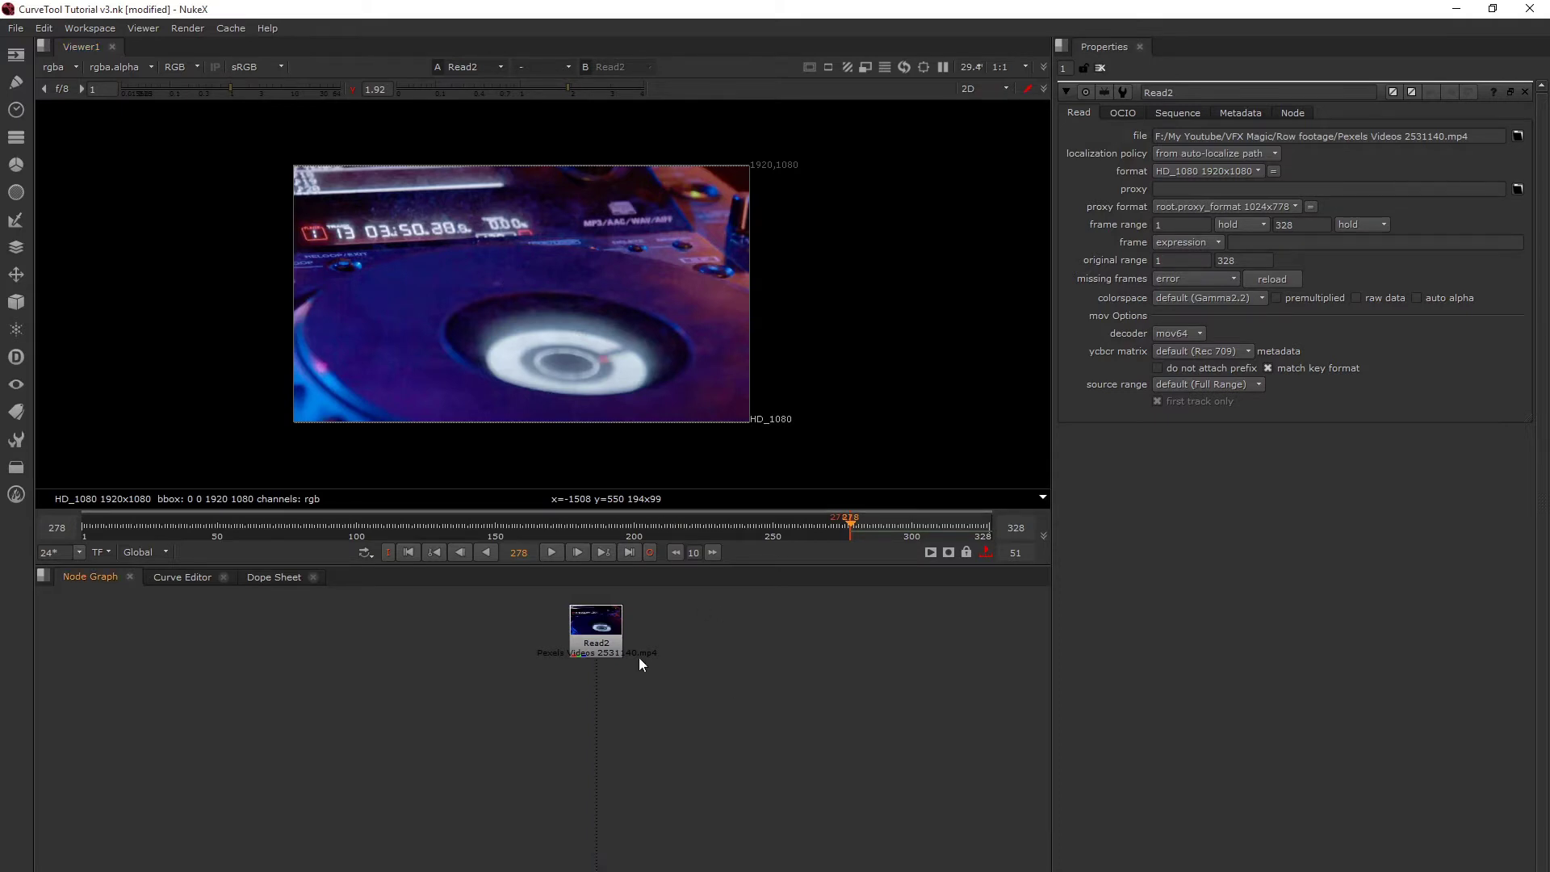
Step: Add a Tracker node connected to Read2 and show its output in the viewer
key("Tab")
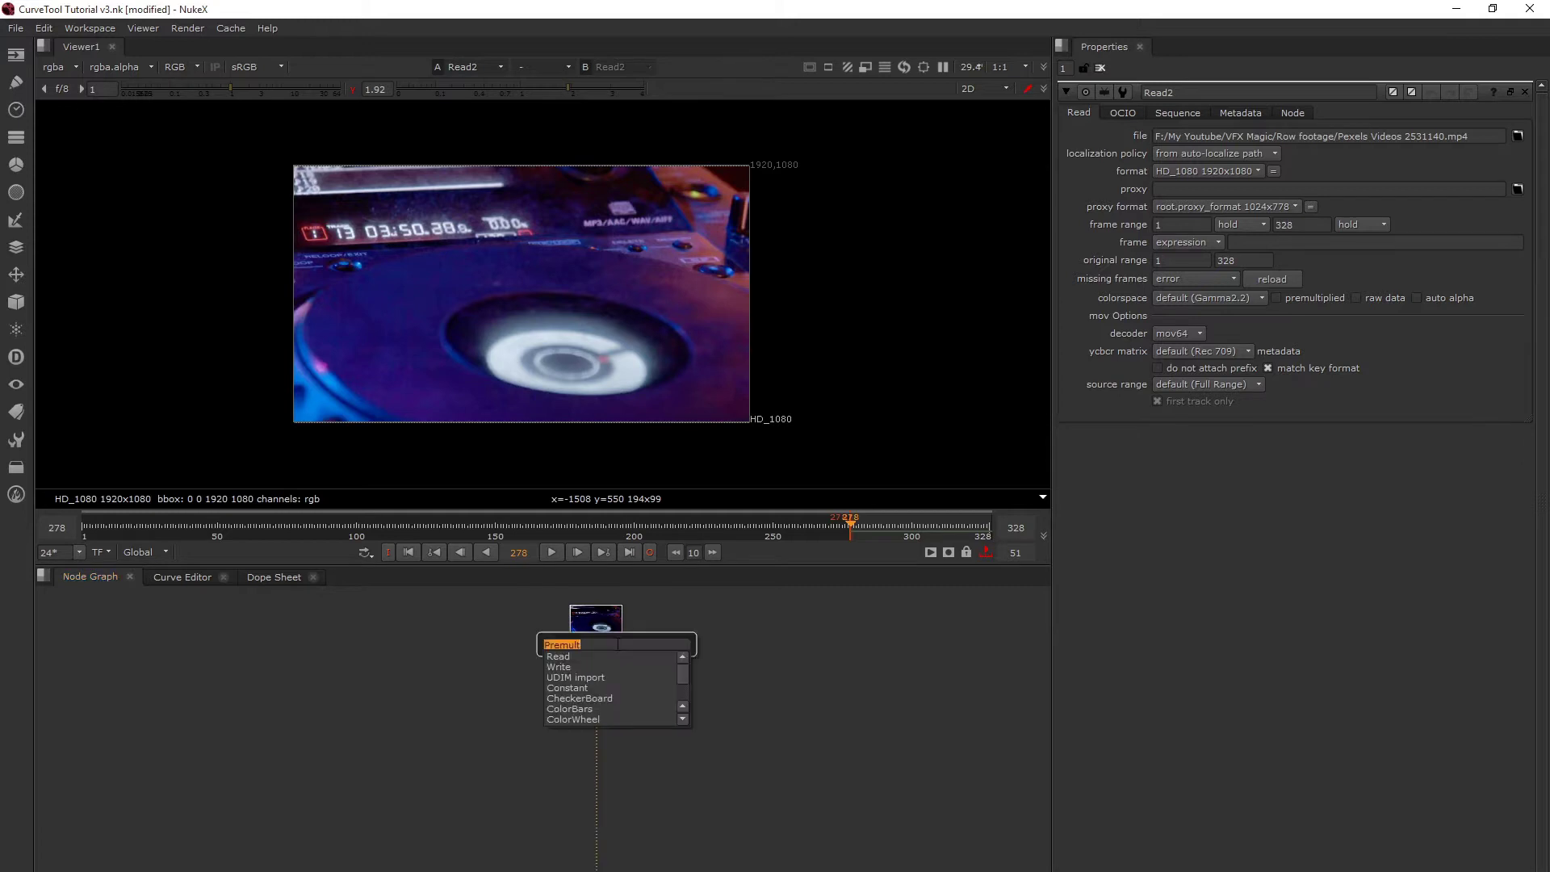
type("tr")
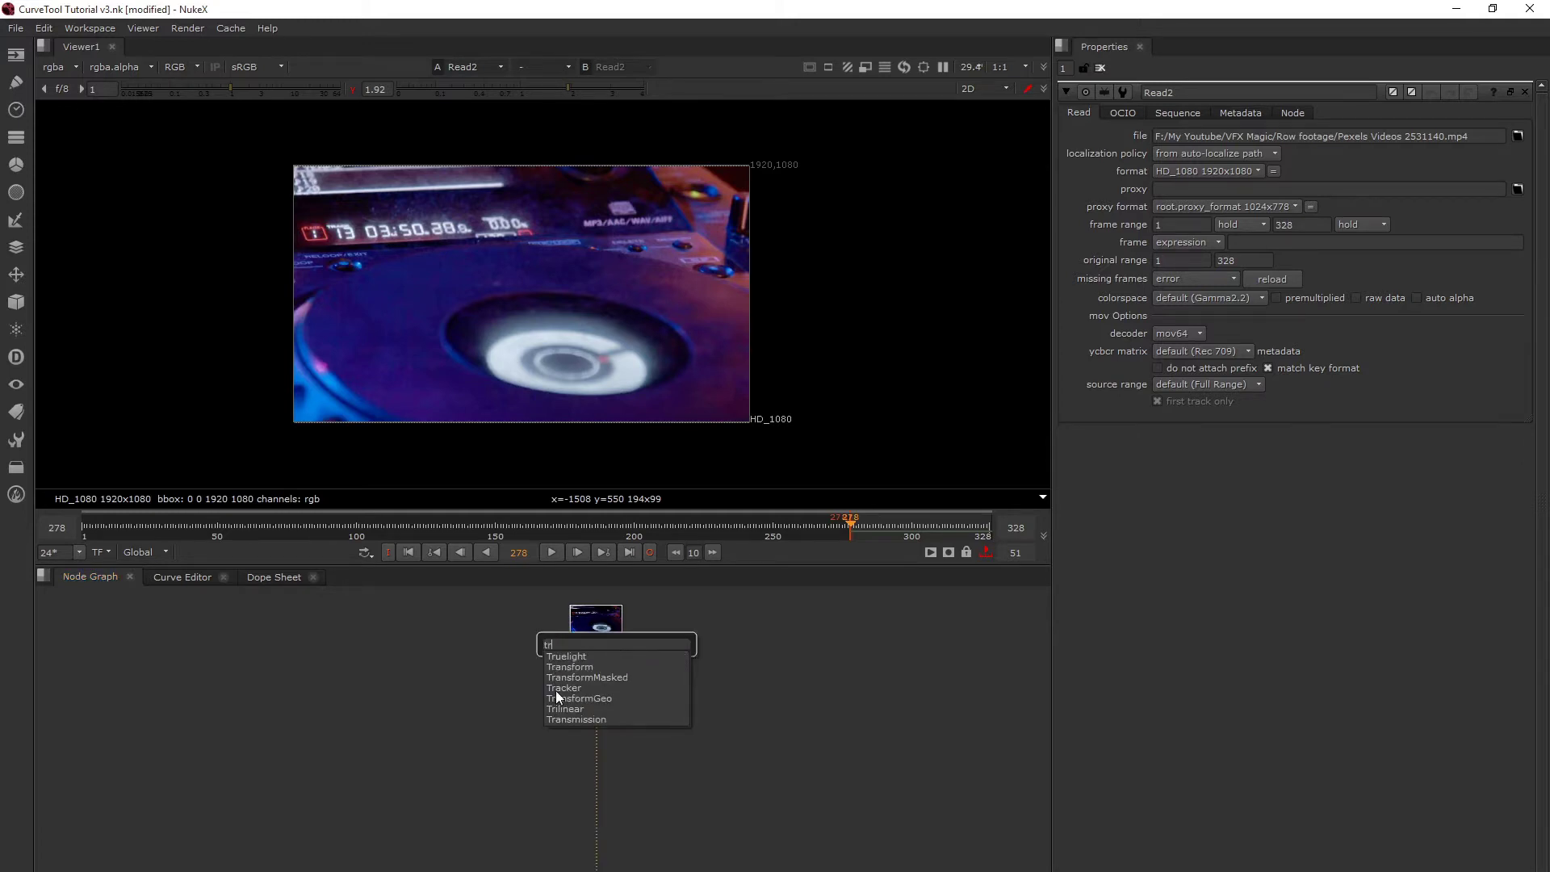
left_click(556, 690)
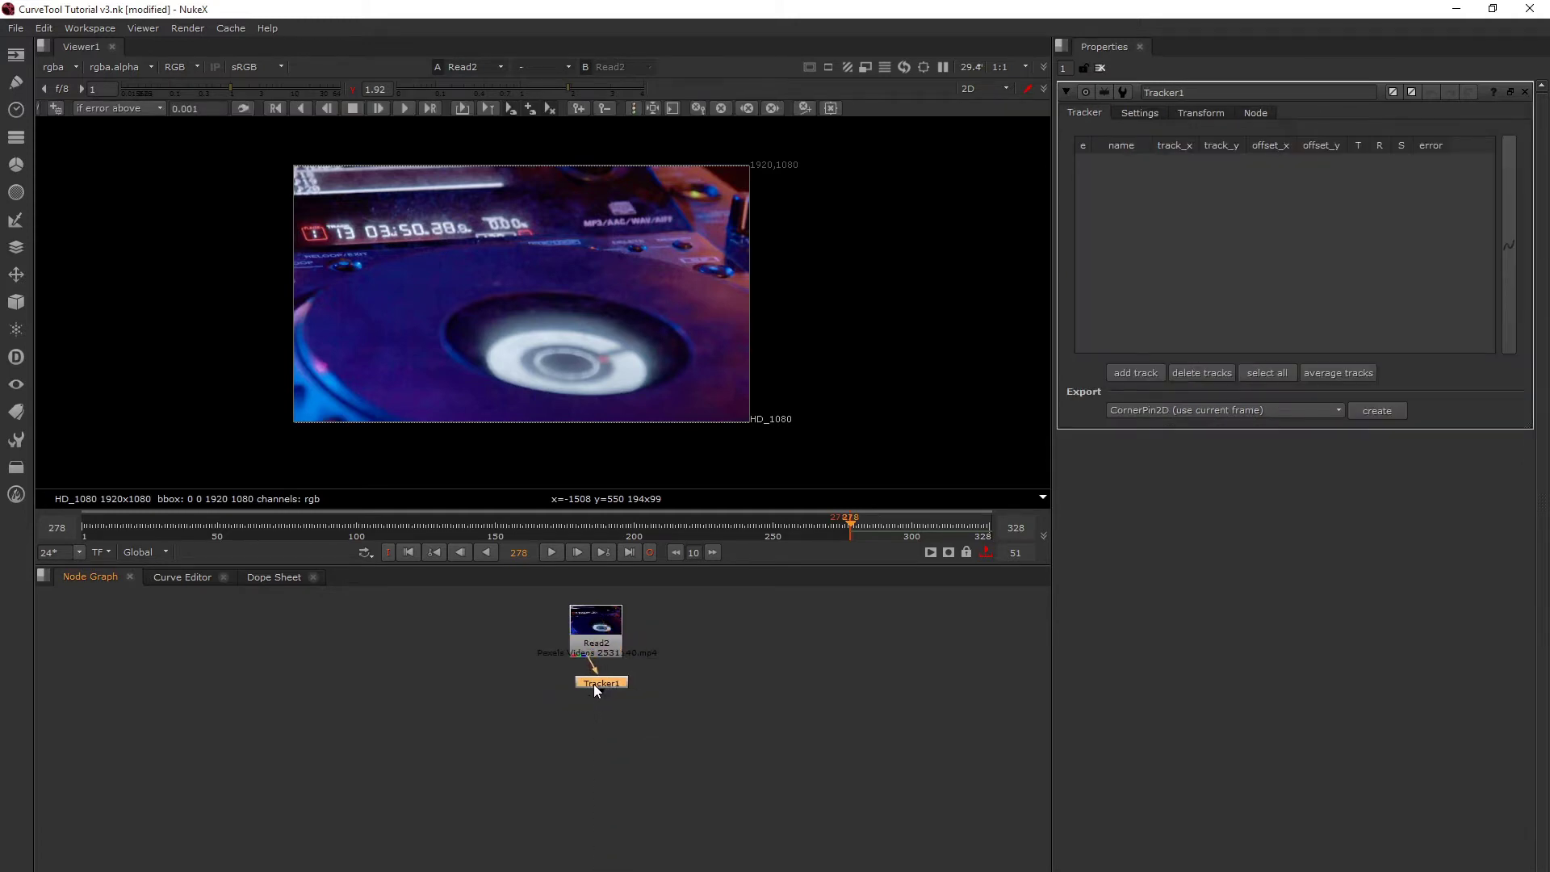
key("1")
left_click(554, 608)
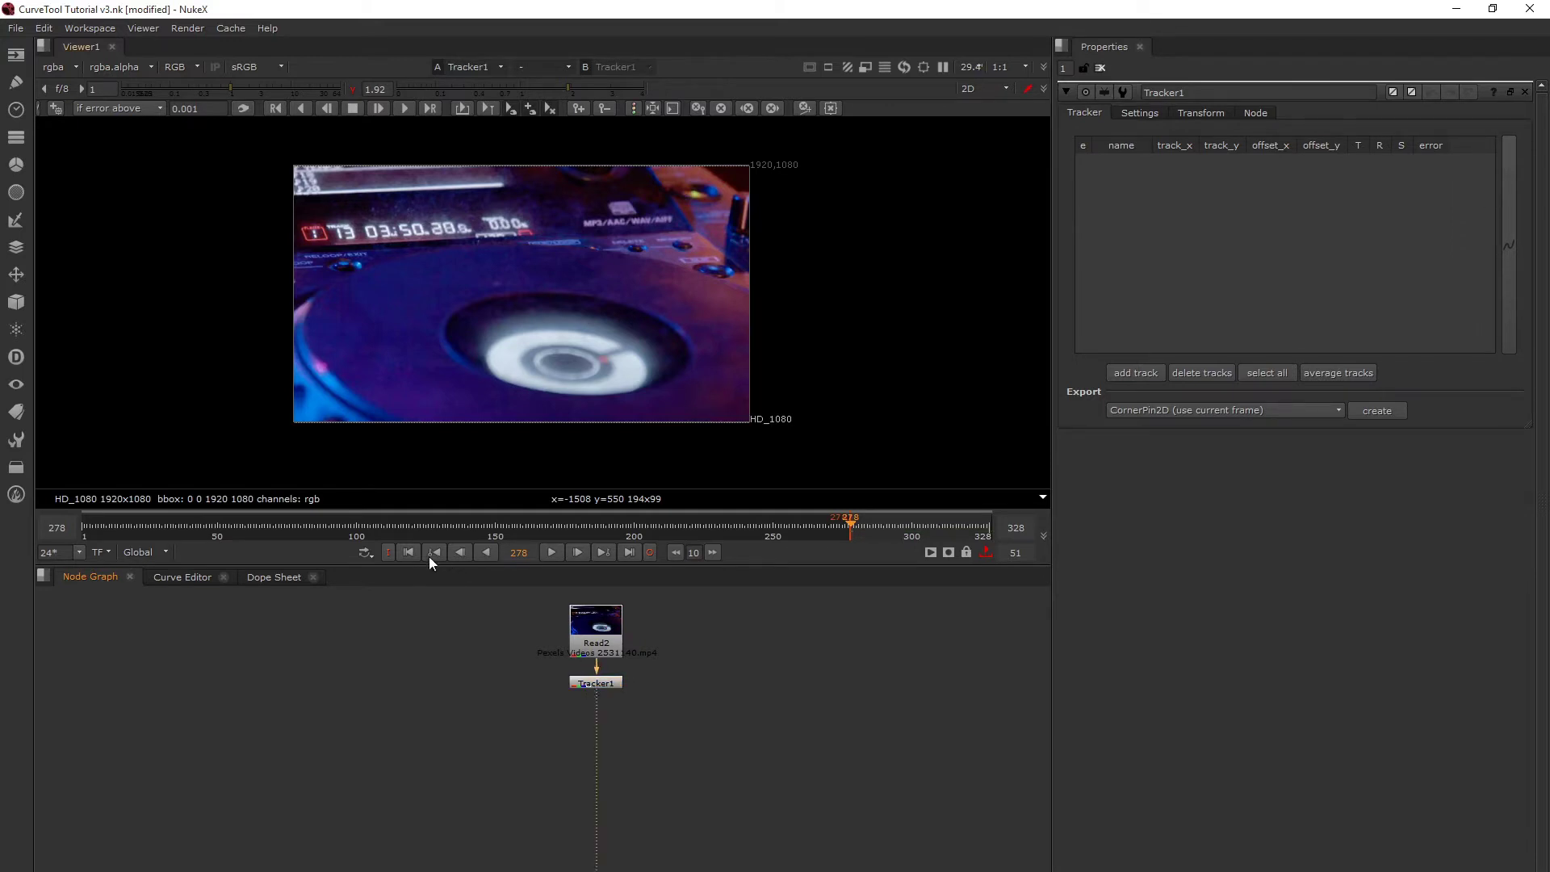
Step: Add a track at frame 278 and place it on the red mark near the disc's centre, about x 1307, y 262
left_click(1146, 115)
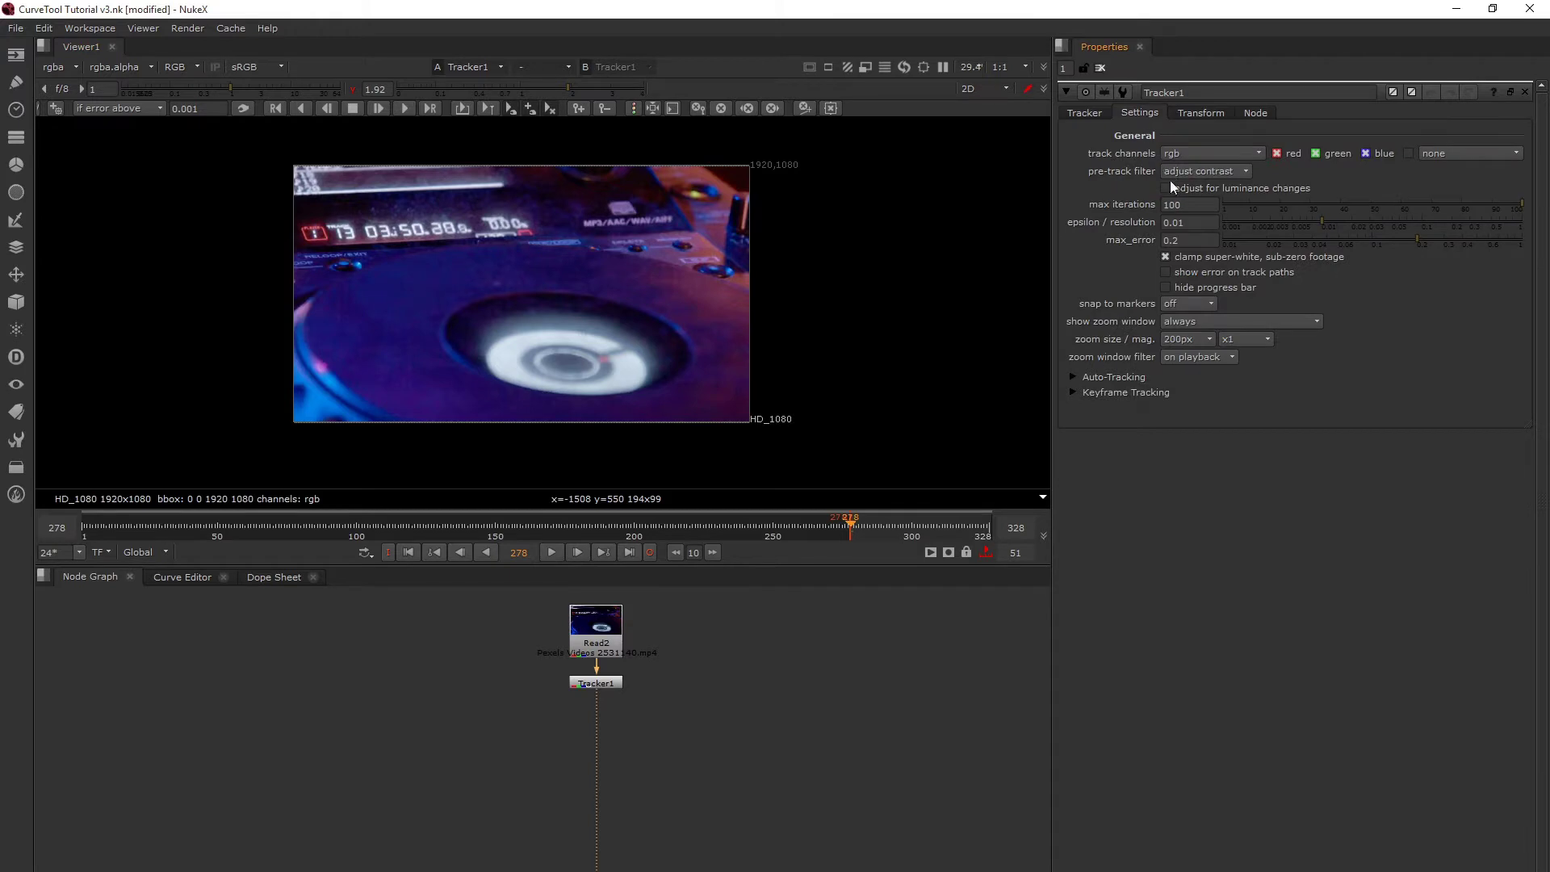
left_click(1083, 114)
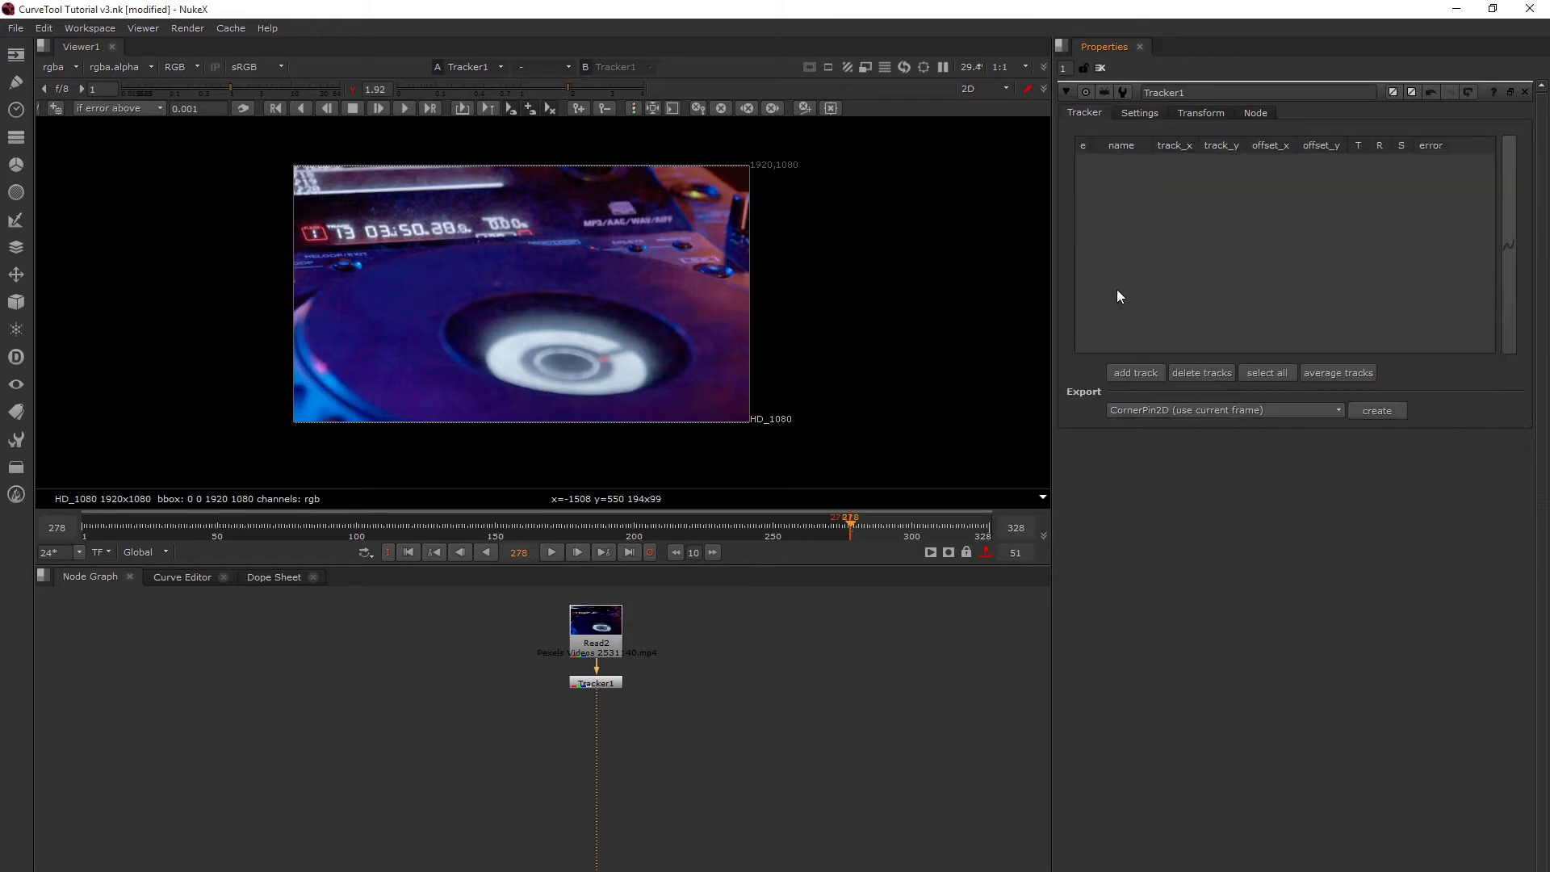
left_click(1132, 372)
key("q")
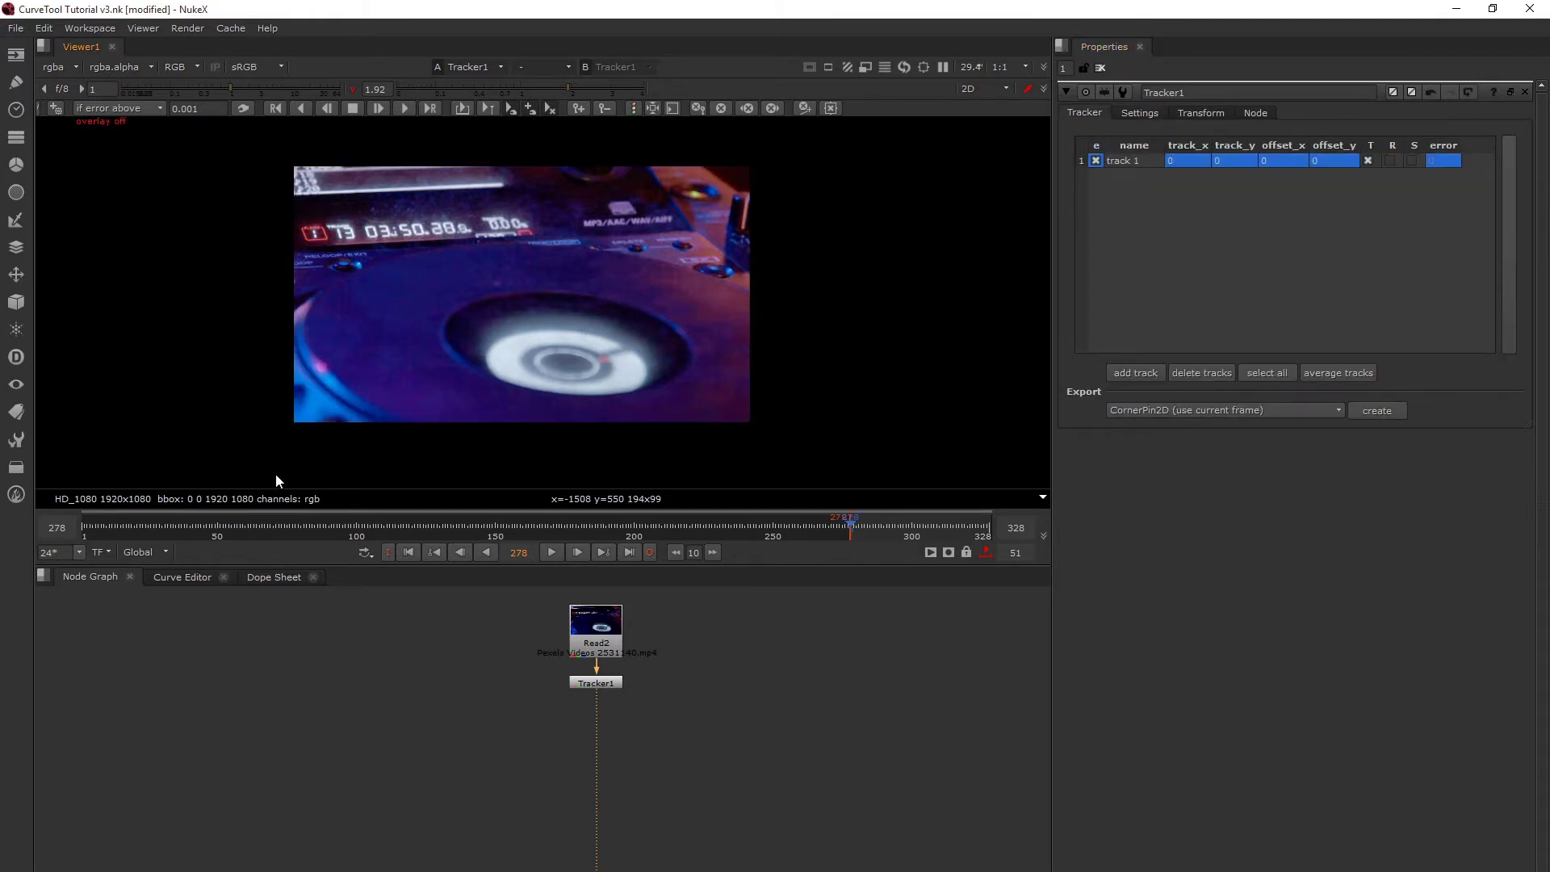
left_click(294, 421)
scroll(294, 422, "up", 4)
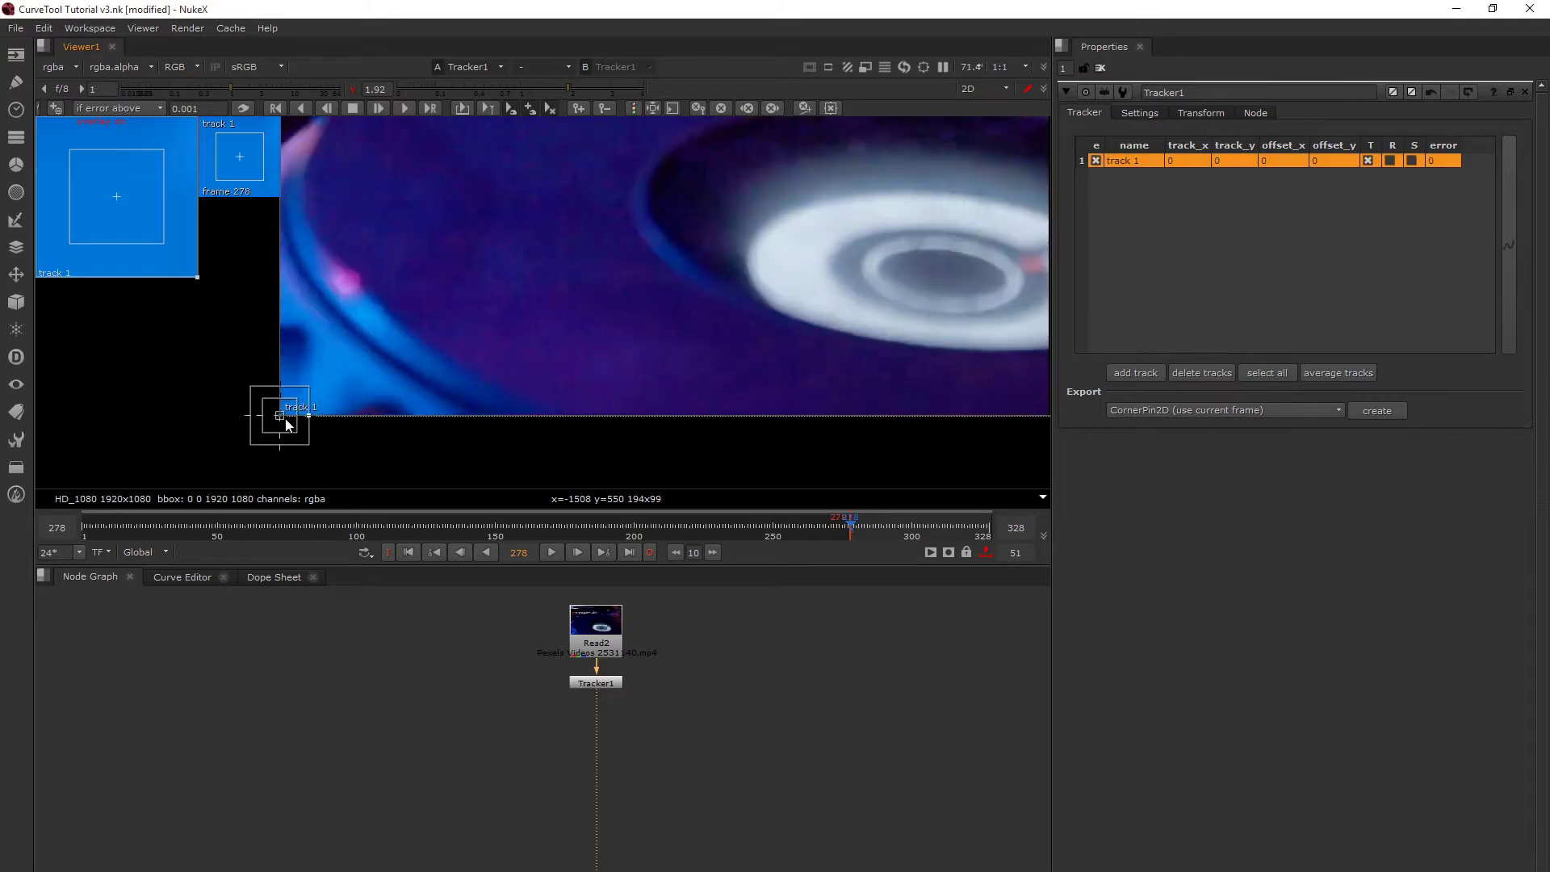
left_click_drag(280, 415, 1010, 259)
middle_click_drag(907, 292, 542, 314)
left_click_drag(656, 288, 673, 294)
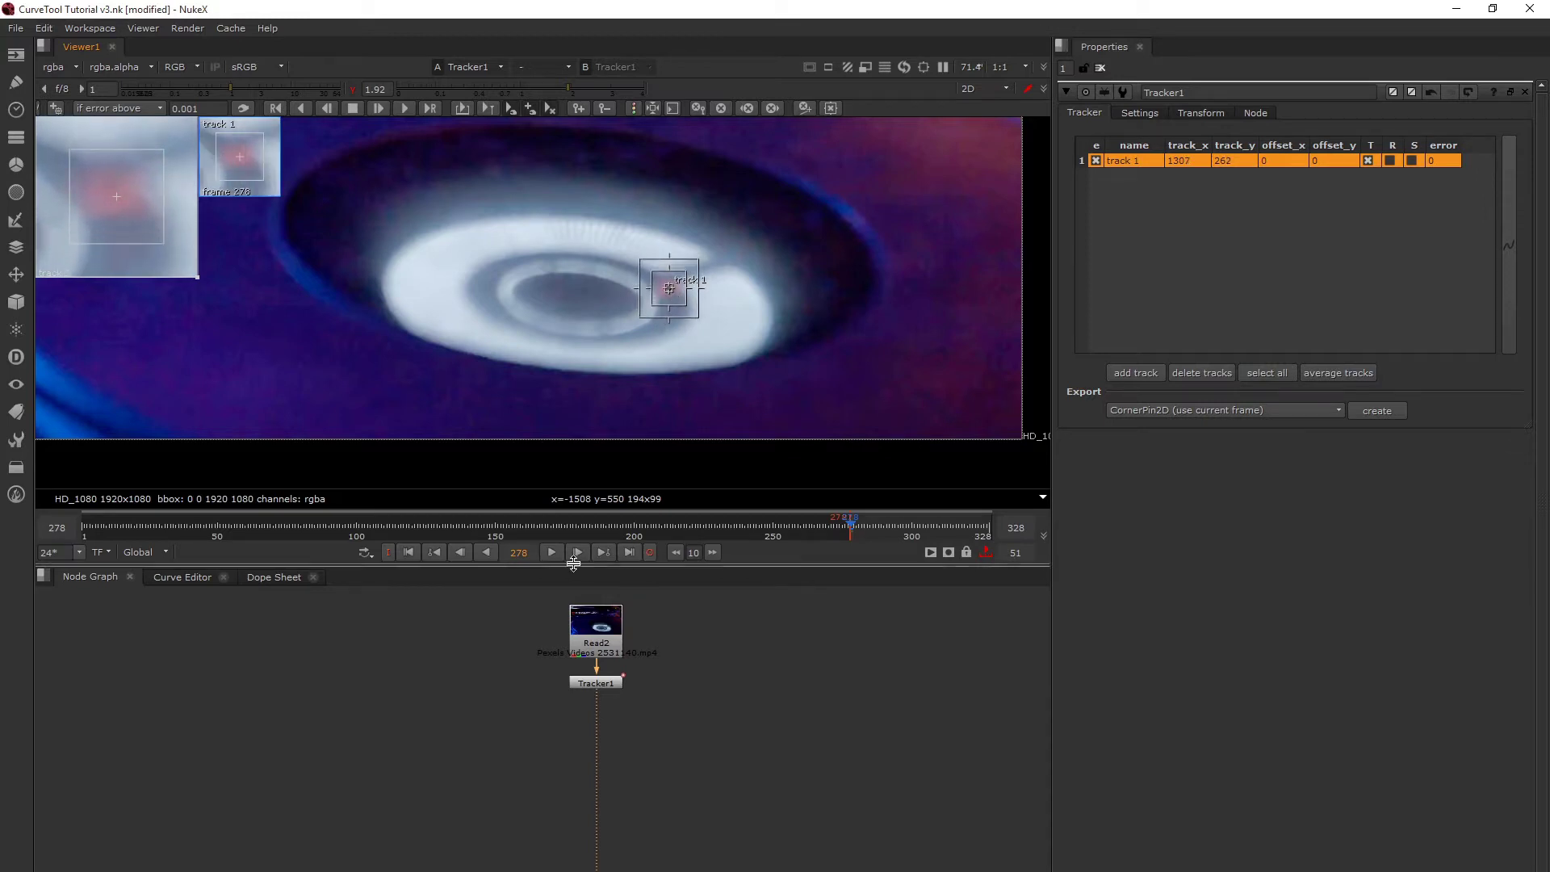
Step: At frame 328, reposition track 1 onto the red mark at about x 1385, y 261, and play back the motion
left_click(629, 552)
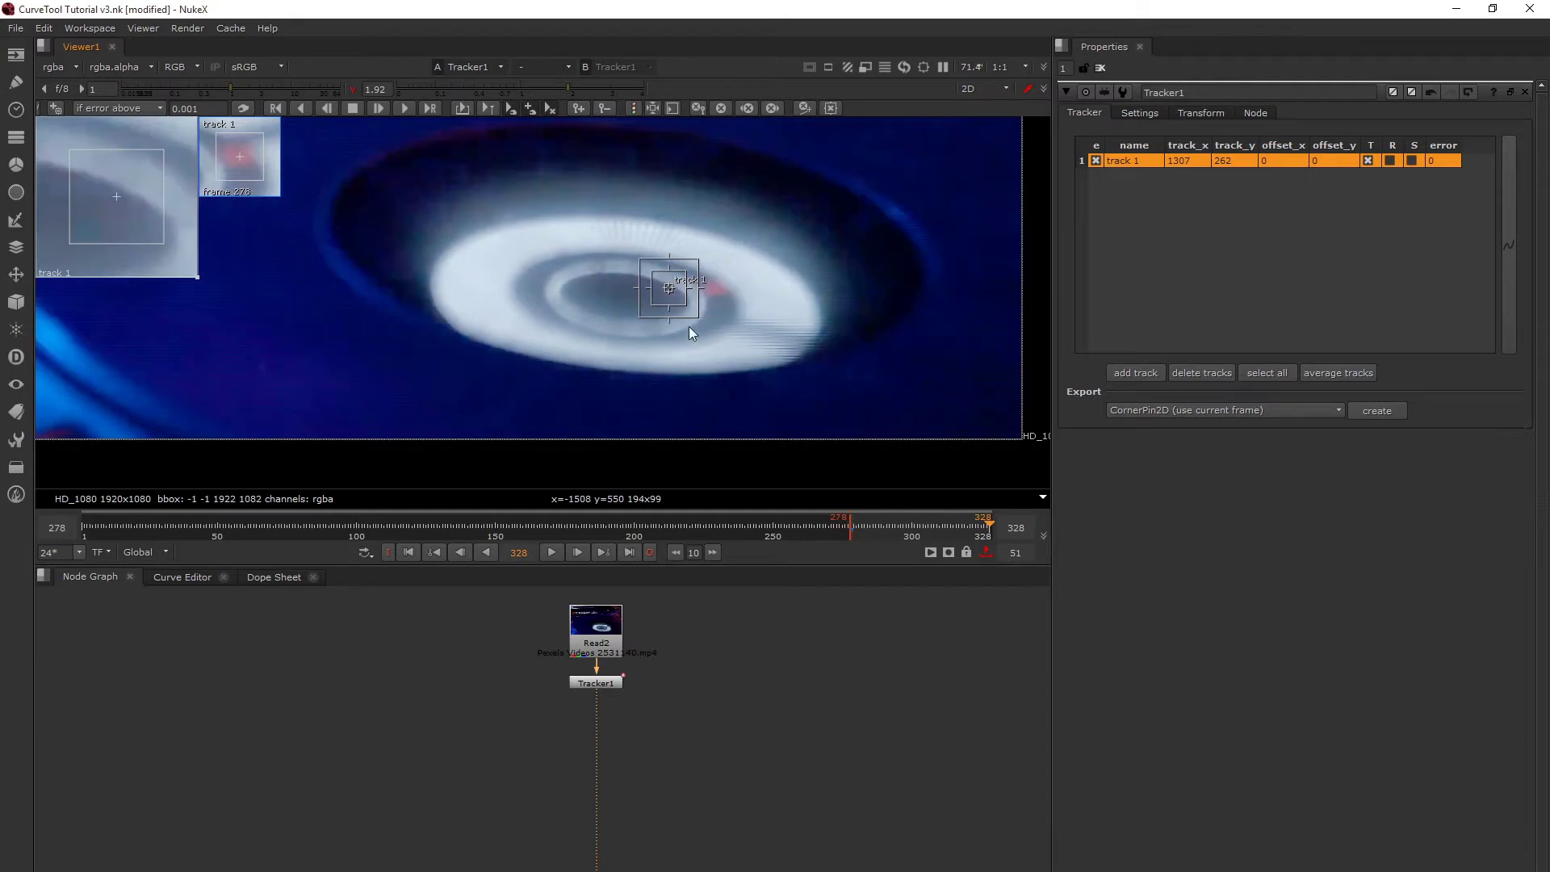
left_click_drag(677, 294, 716, 292)
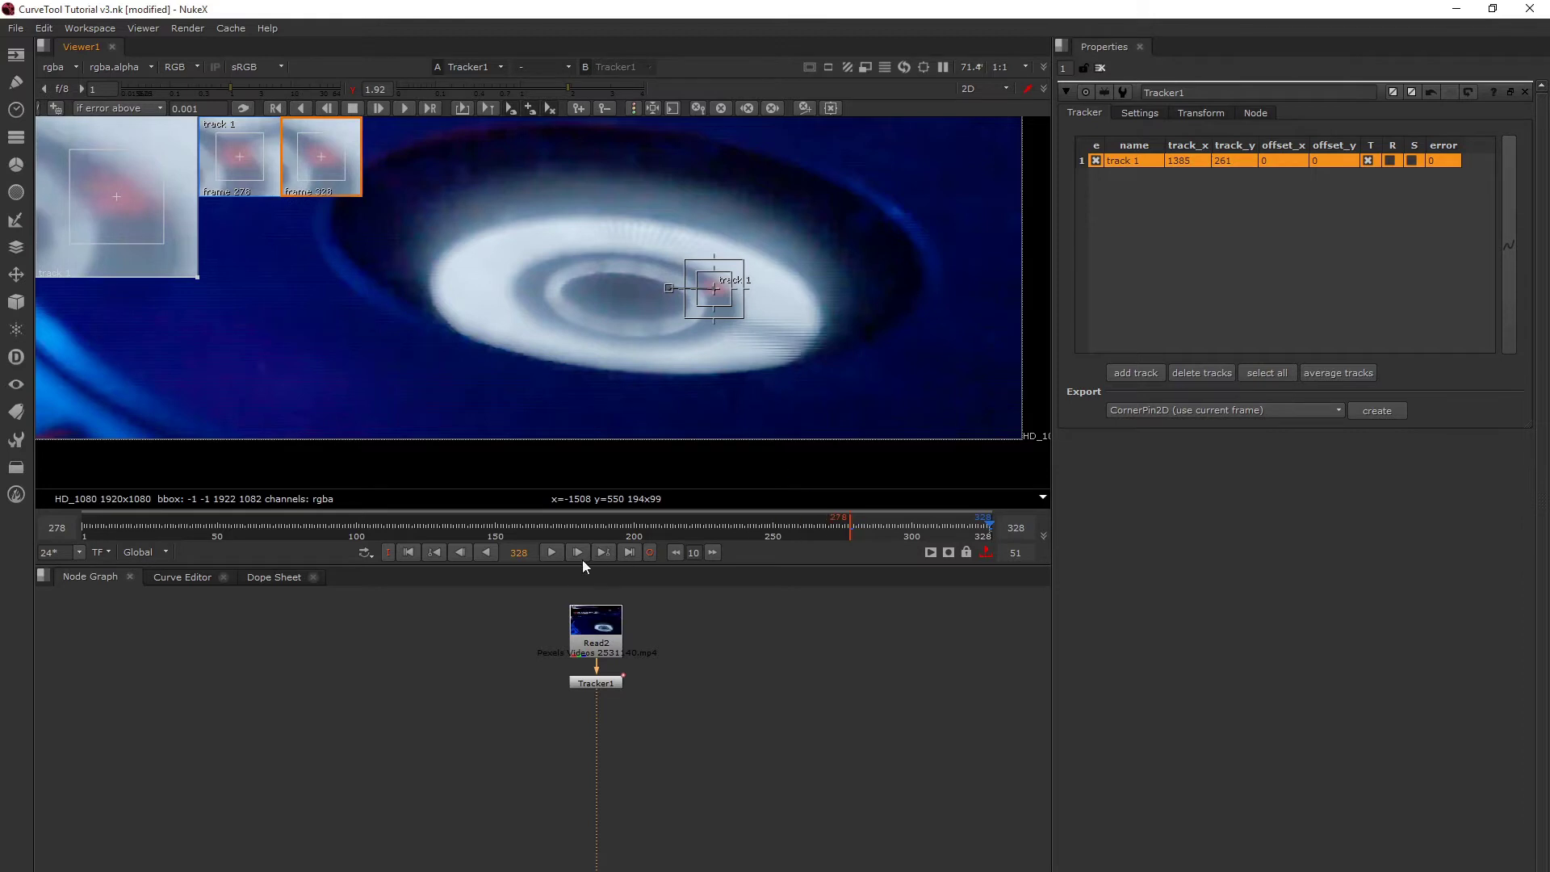
left_click(551, 551)
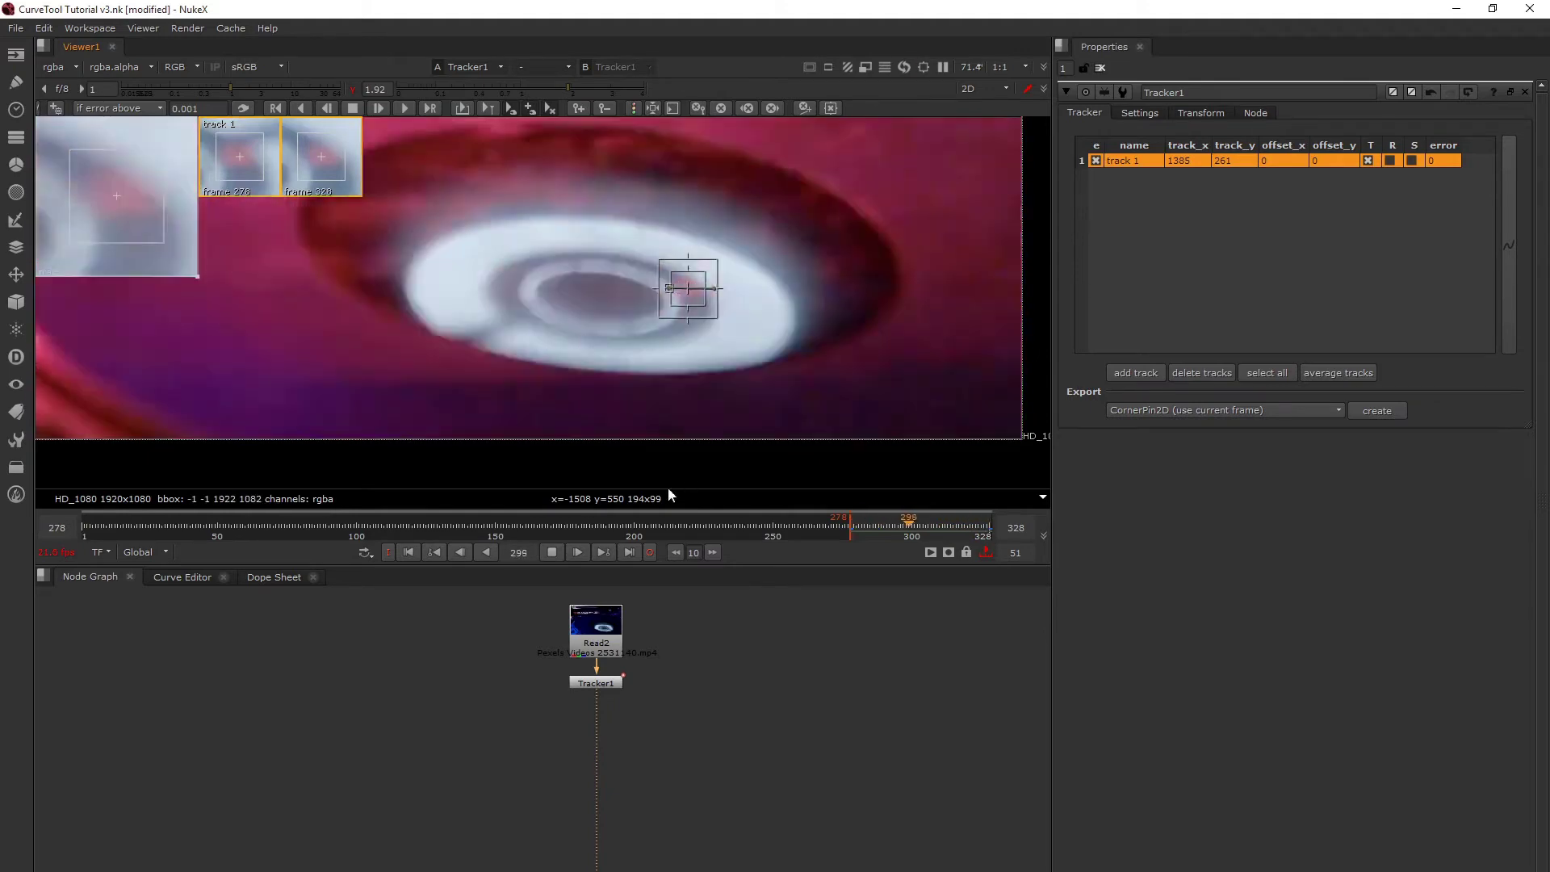
left_click(553, 552)
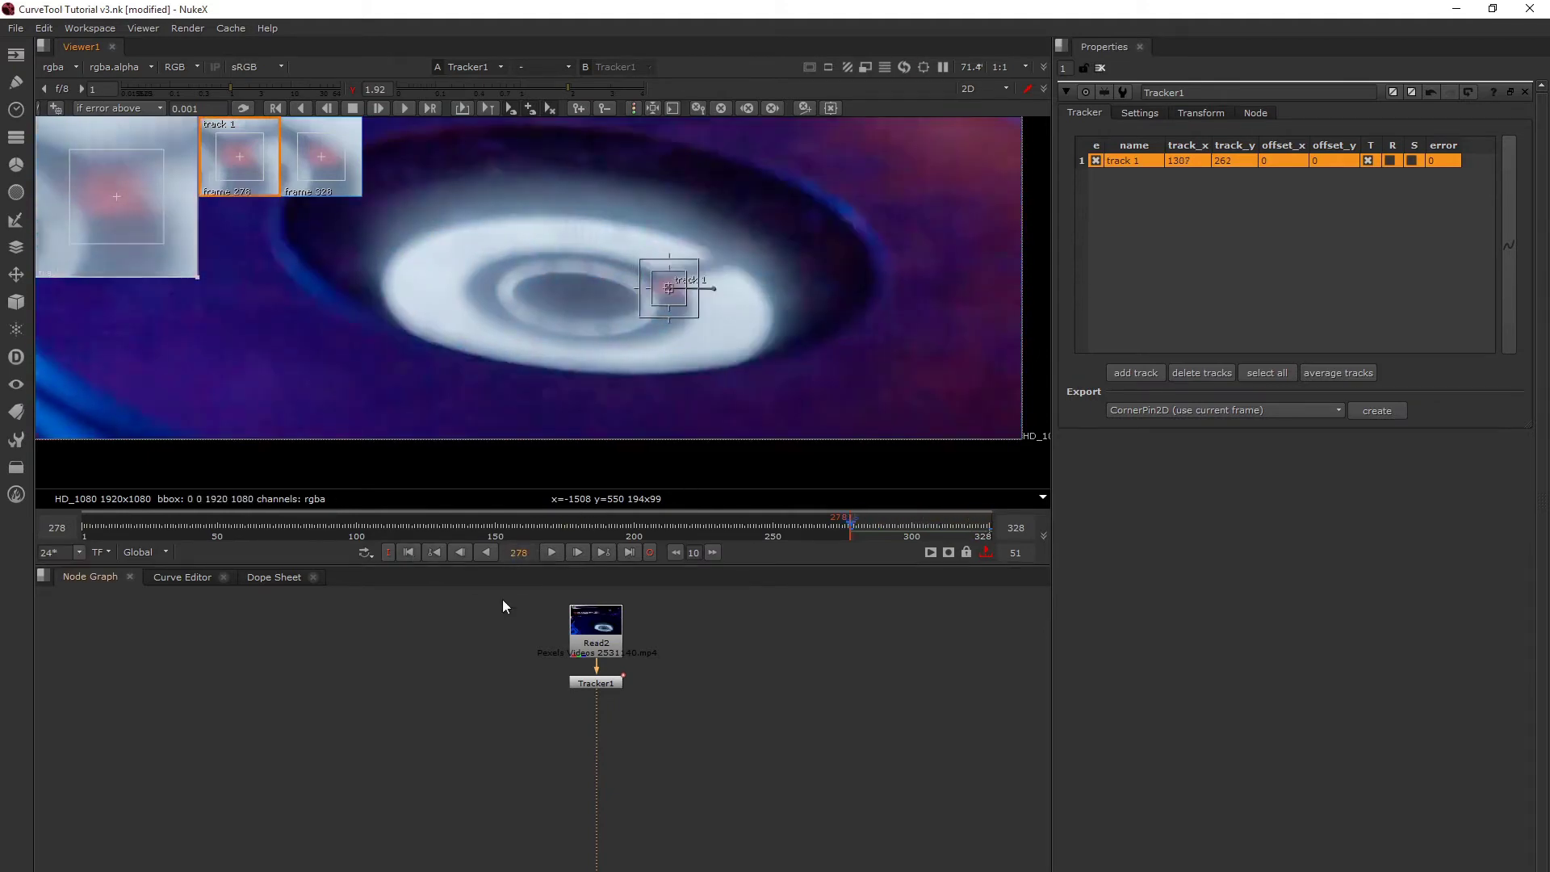
Step: Detach the Tracker node from Read2 and set it aside in the node graph
left_click(609, 684)
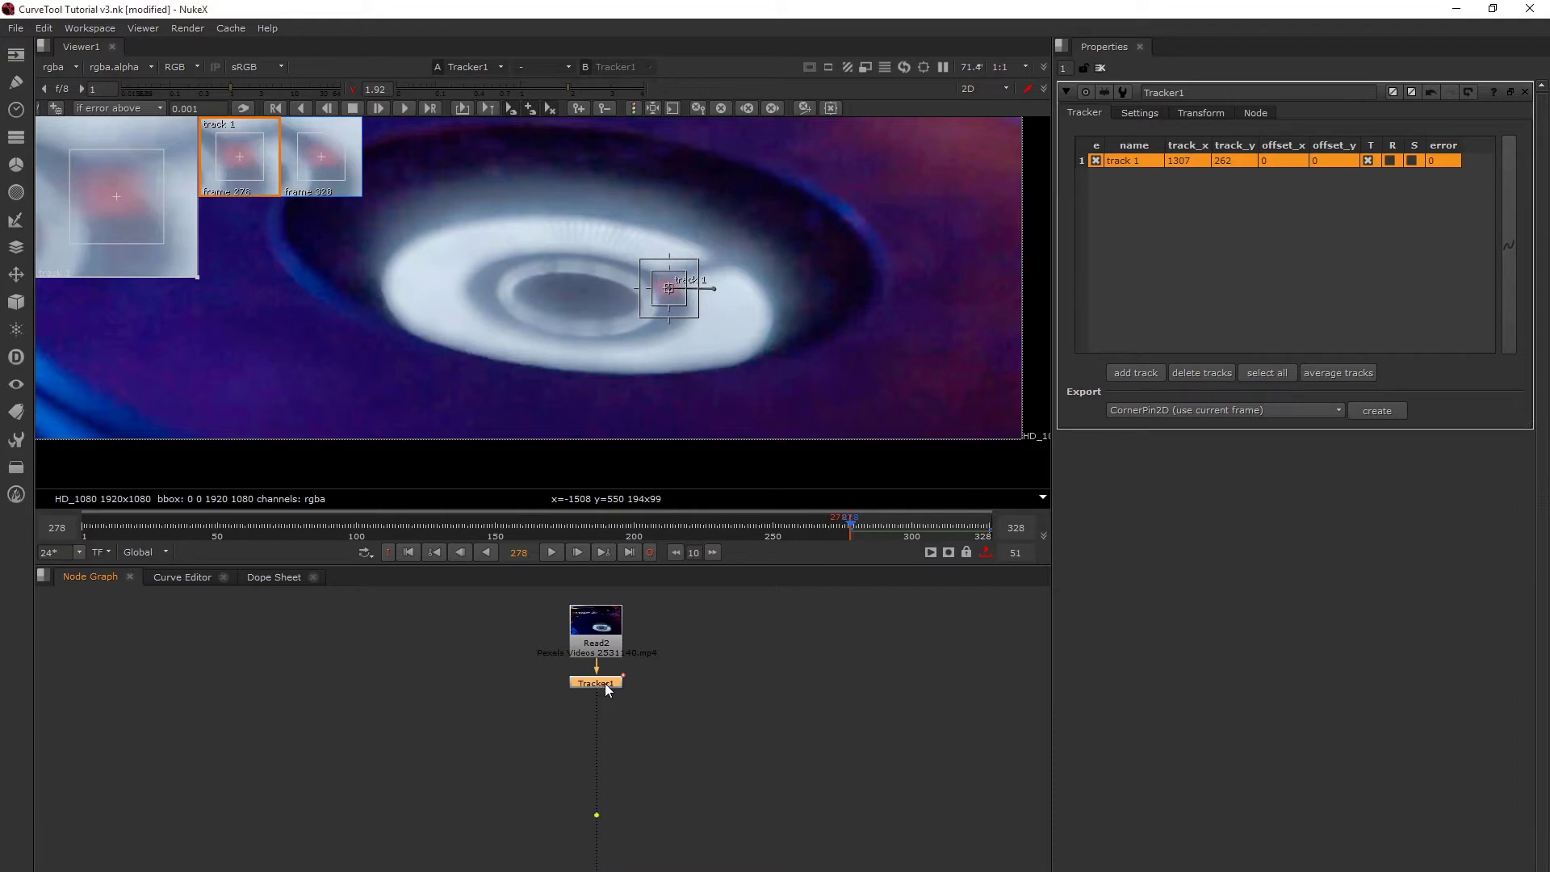
left_click_drag(604, 683, 904, 690)
left_click(801, 695)
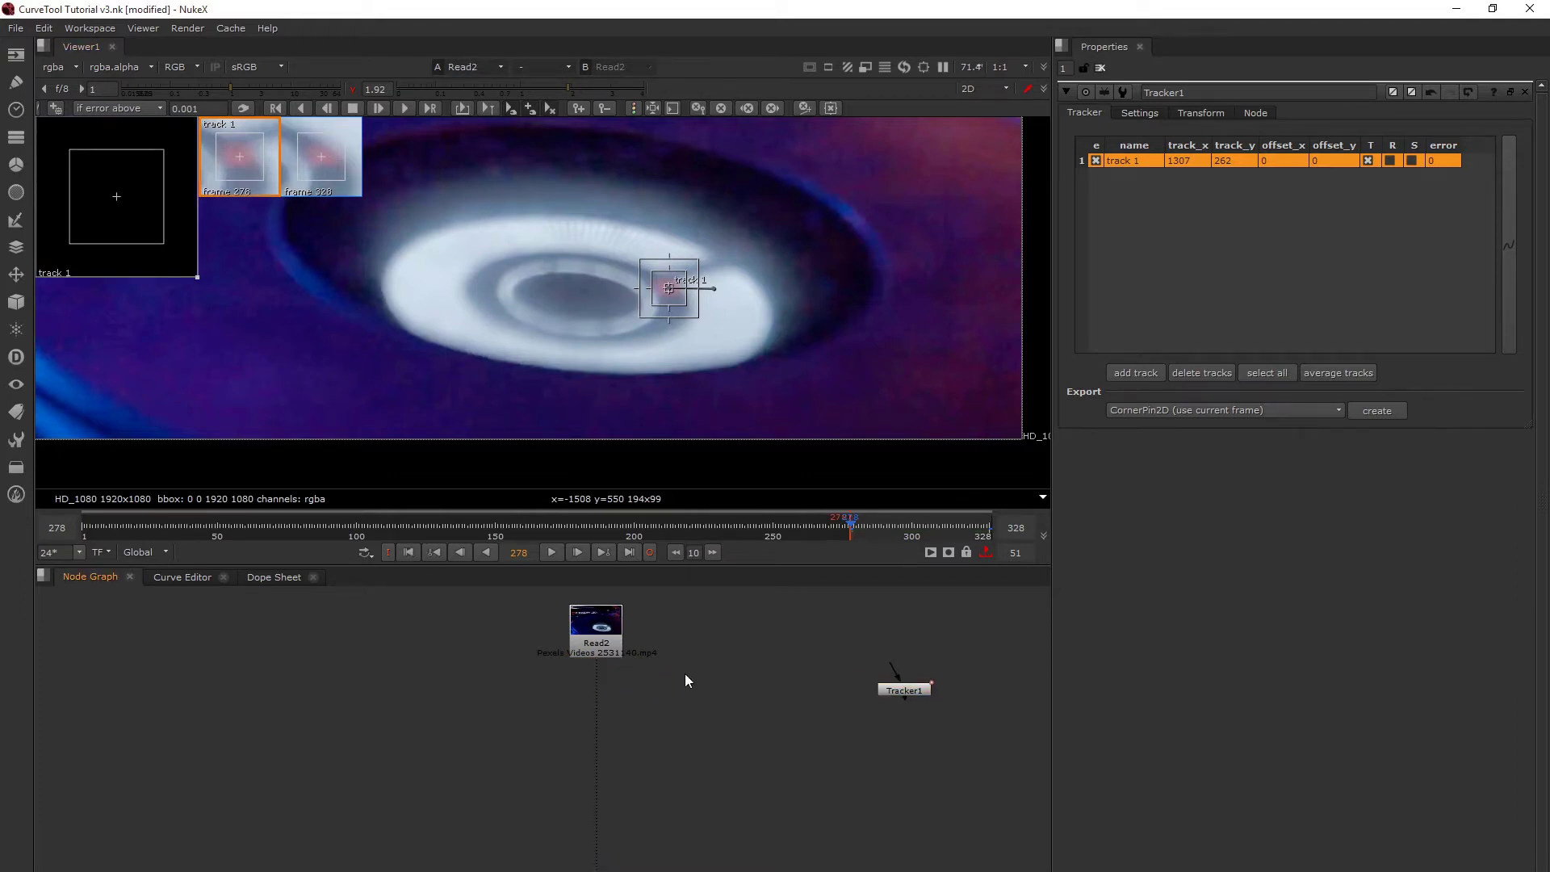
Step: Create a Constant node beside Read2 and sample its colour from the dark blue platter area above the disc's centre
key("Tab")
type("constant")
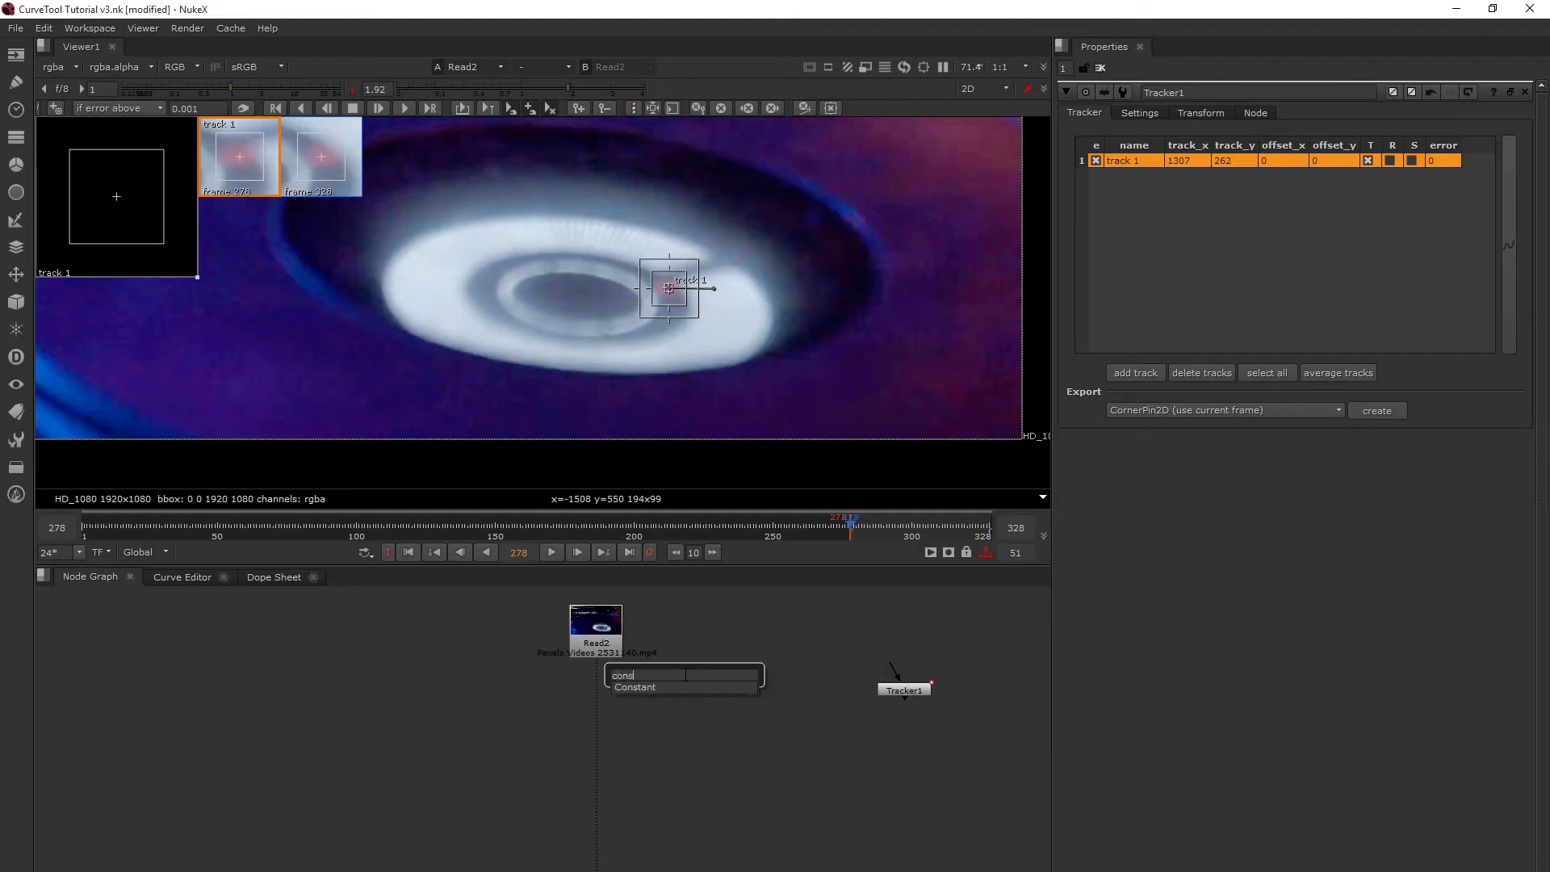
key("Return")
left_click_drag(684, 680, 708, 673)
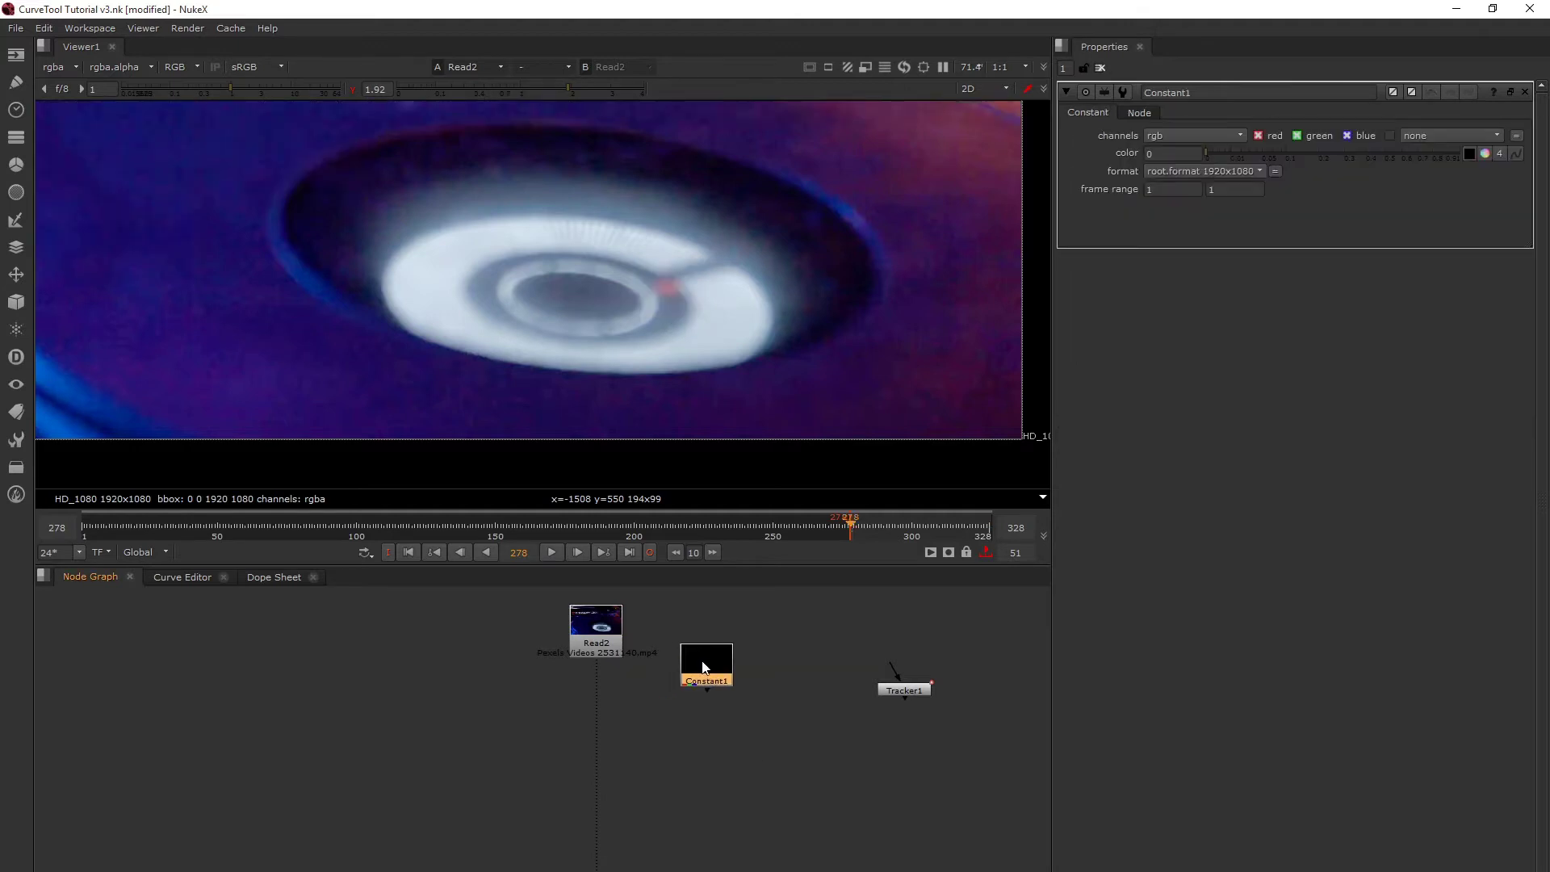
left_click(1468, 153)
scroll(506, 252, "down", 3)
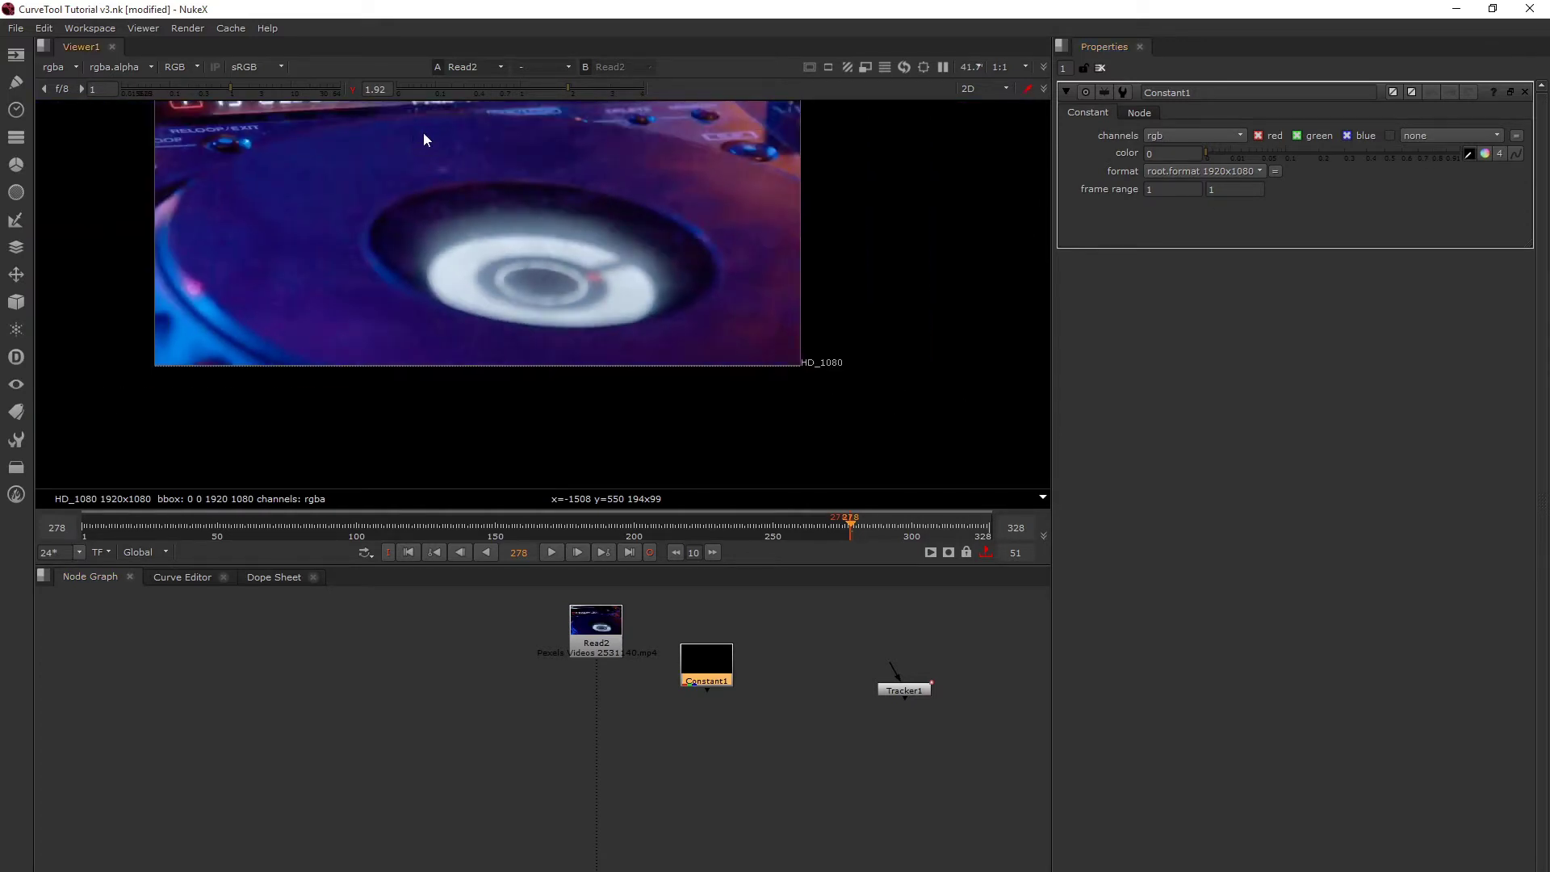
left_click_drag(404, 135, 467, 172, "ctrl+shift")
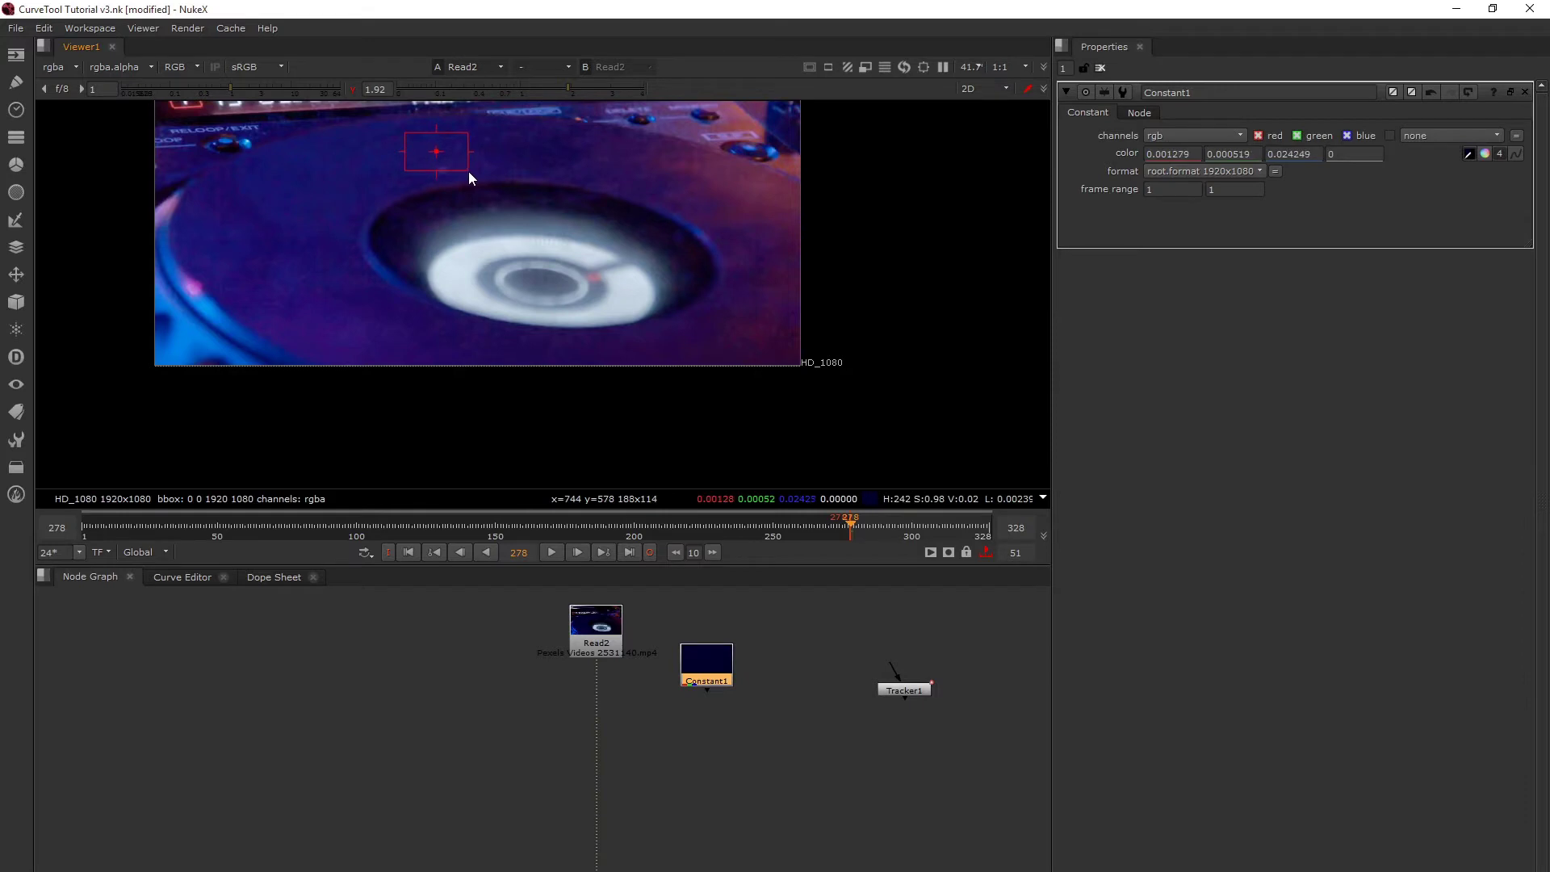
Step: Add a Copy node below Constant1 and connect a new Roto node to the Copy's A input
left_click_drag(701, 686, 707, 679)
key("Tab")
type("cop")
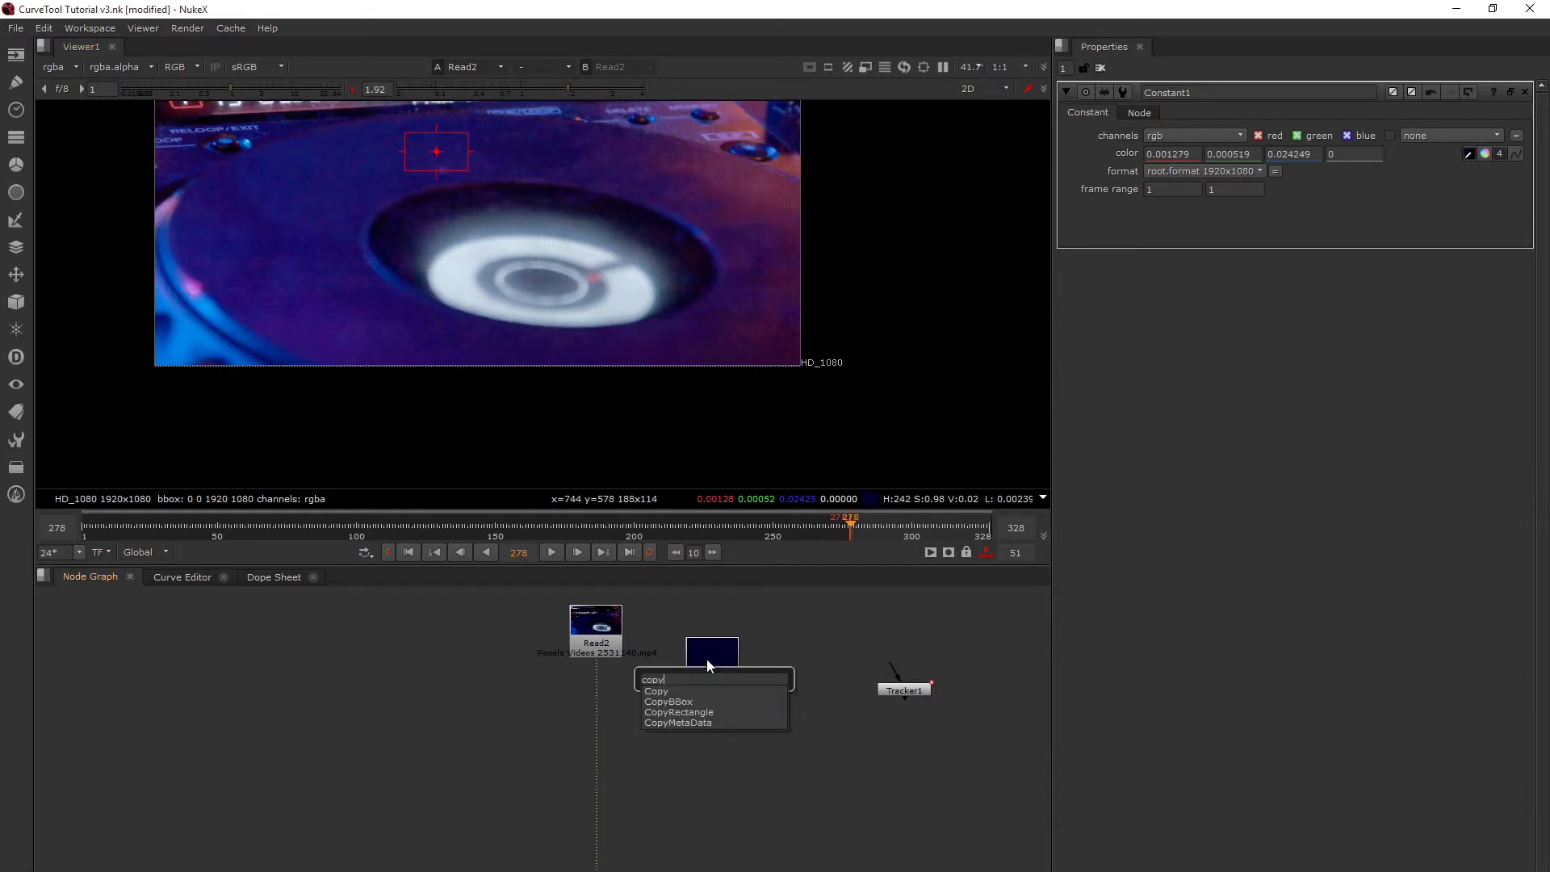
type("y")
key("Down")
key("Return")
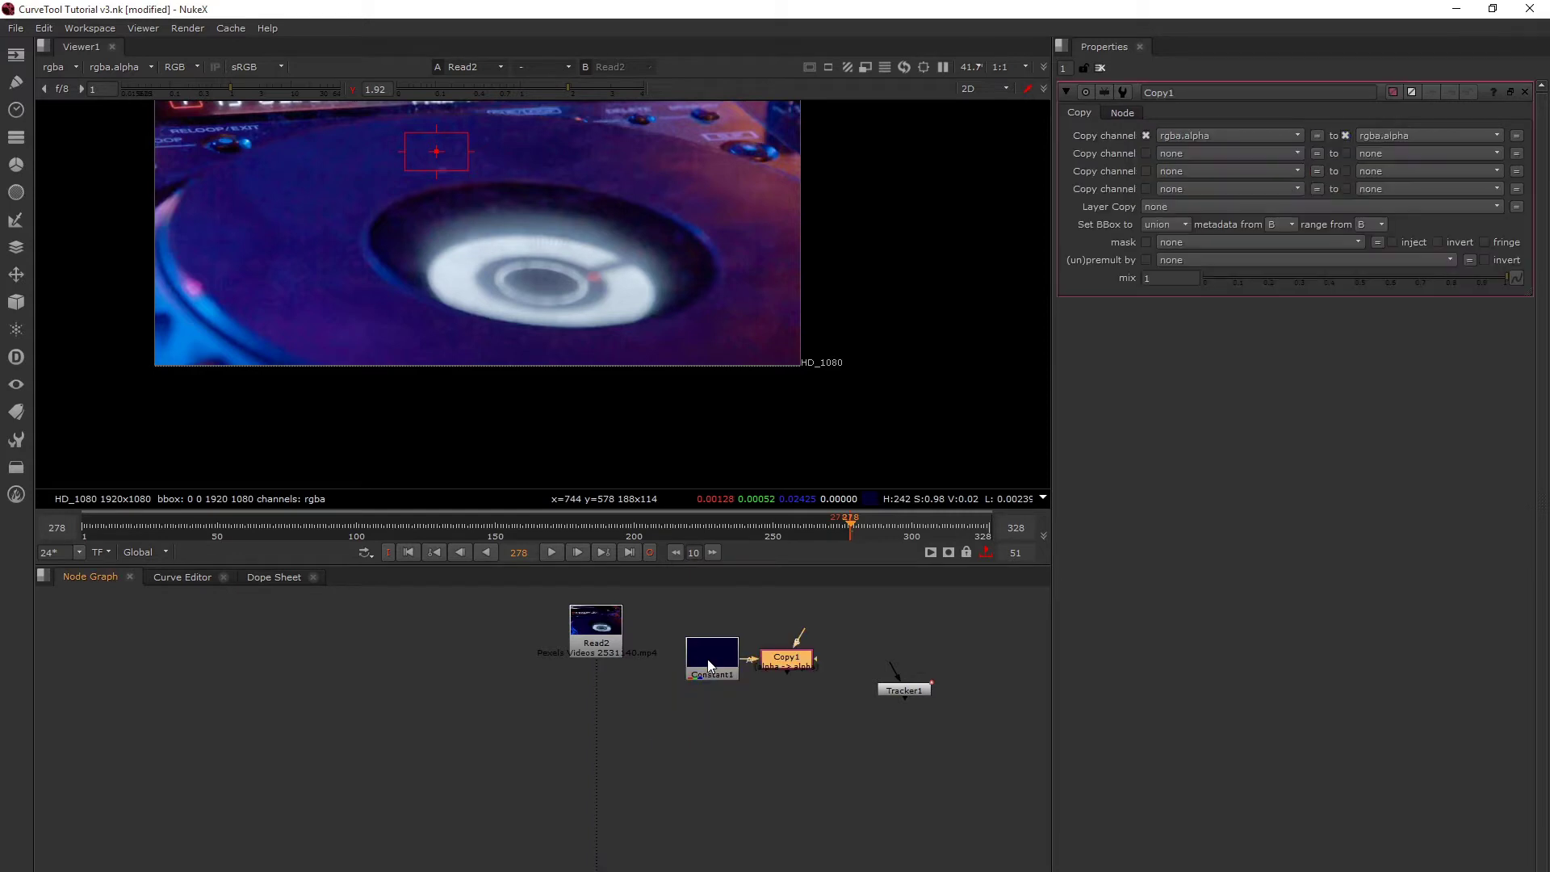
left_click_drag(802, 660, 730, 713)
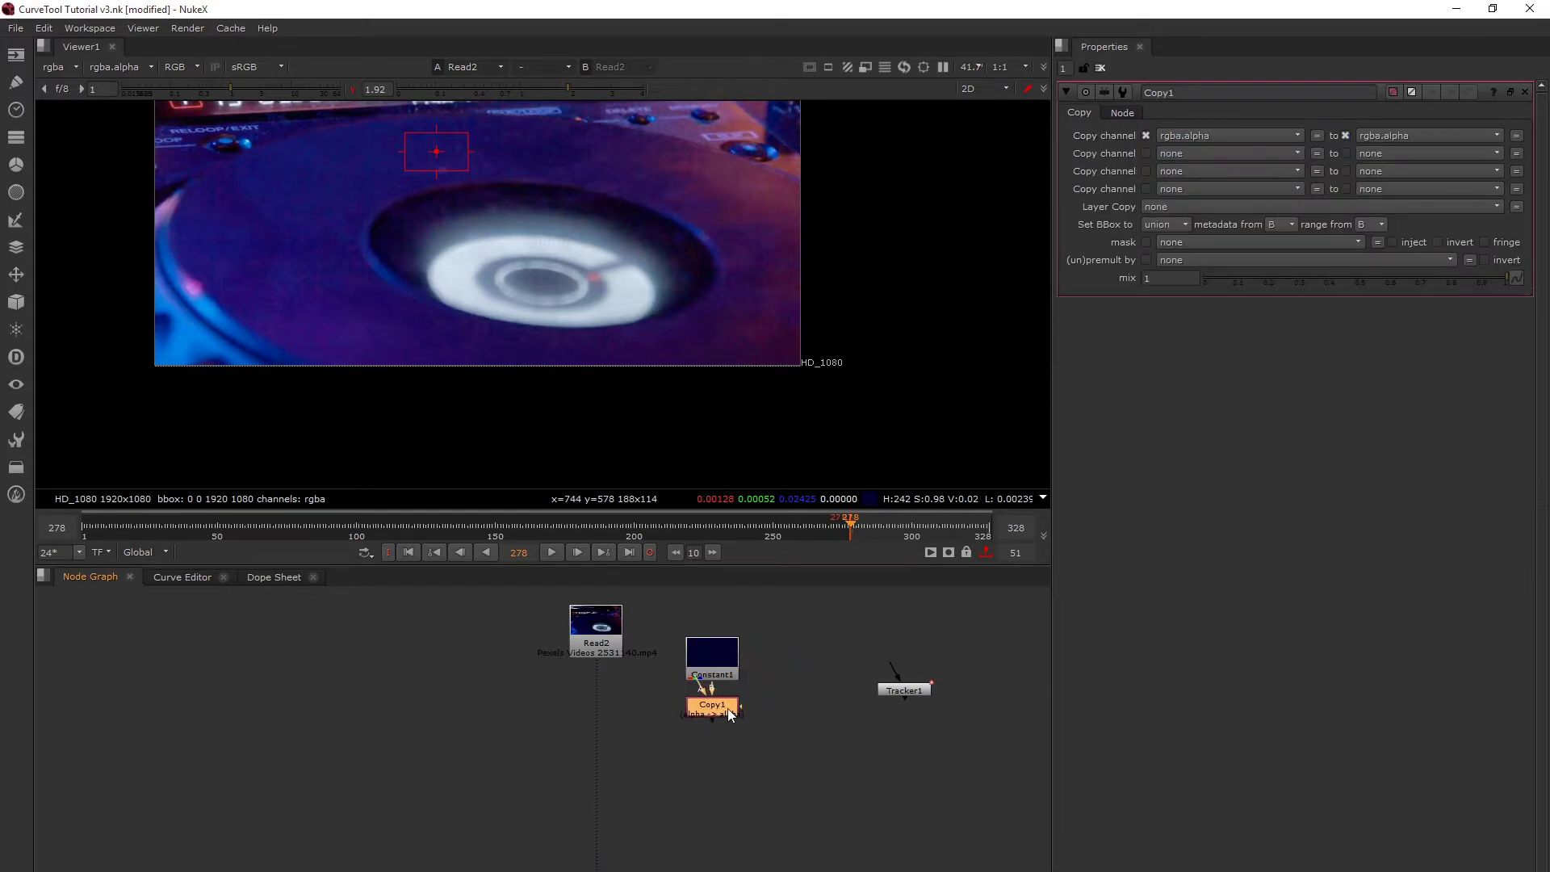
left_click(774, 710)
key("o")
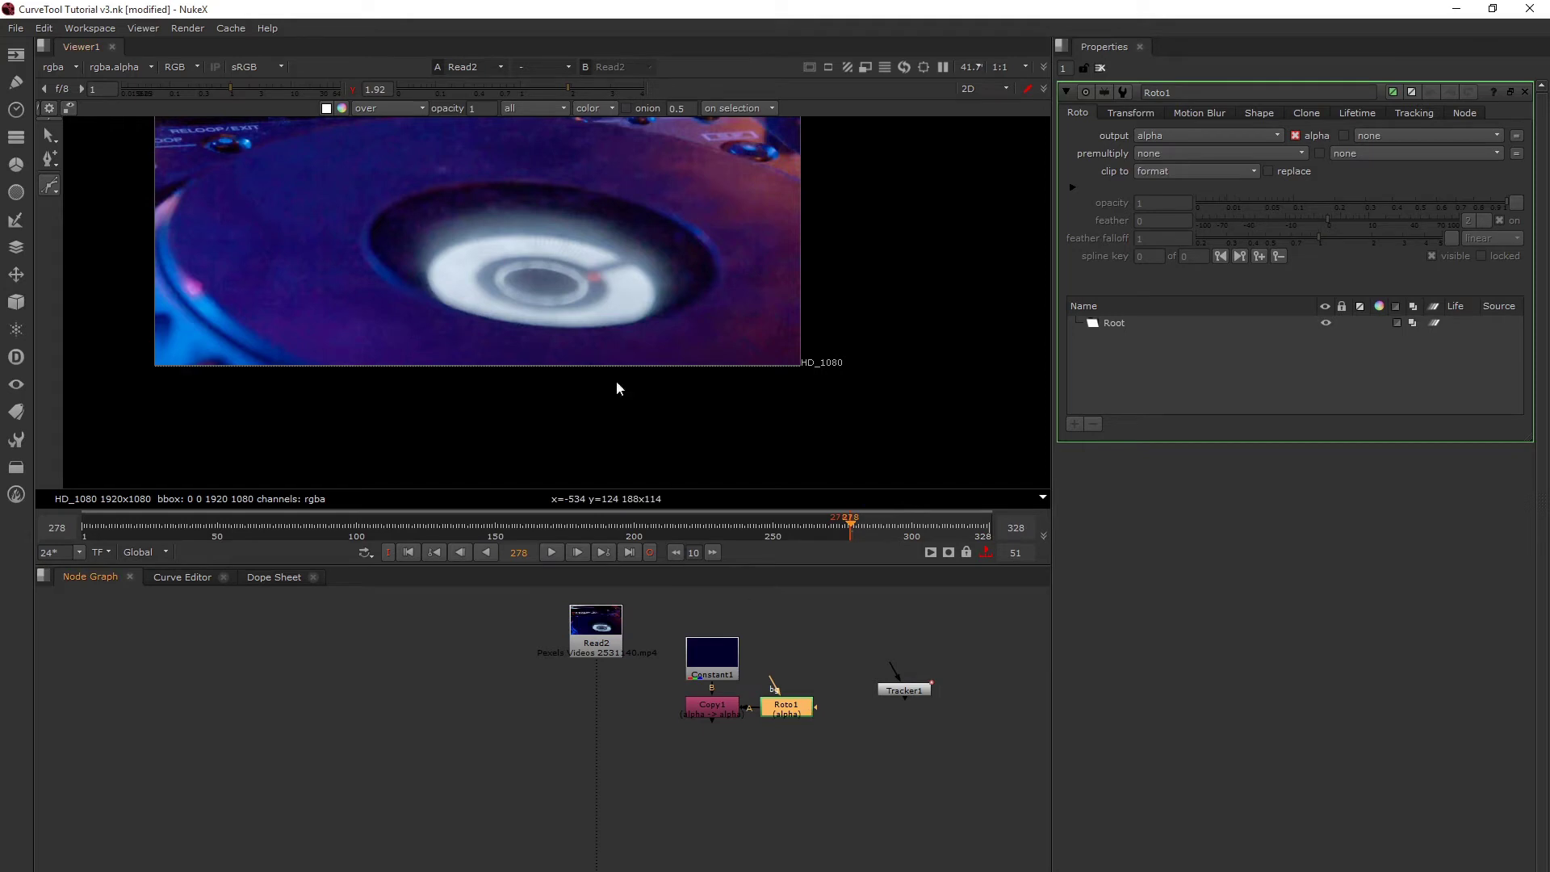
Step: Draw a closed Bezier shape with the Roto on the blue platter surface, curving above and beside the dark disc opening
scroll(475, 237, "up", 4)
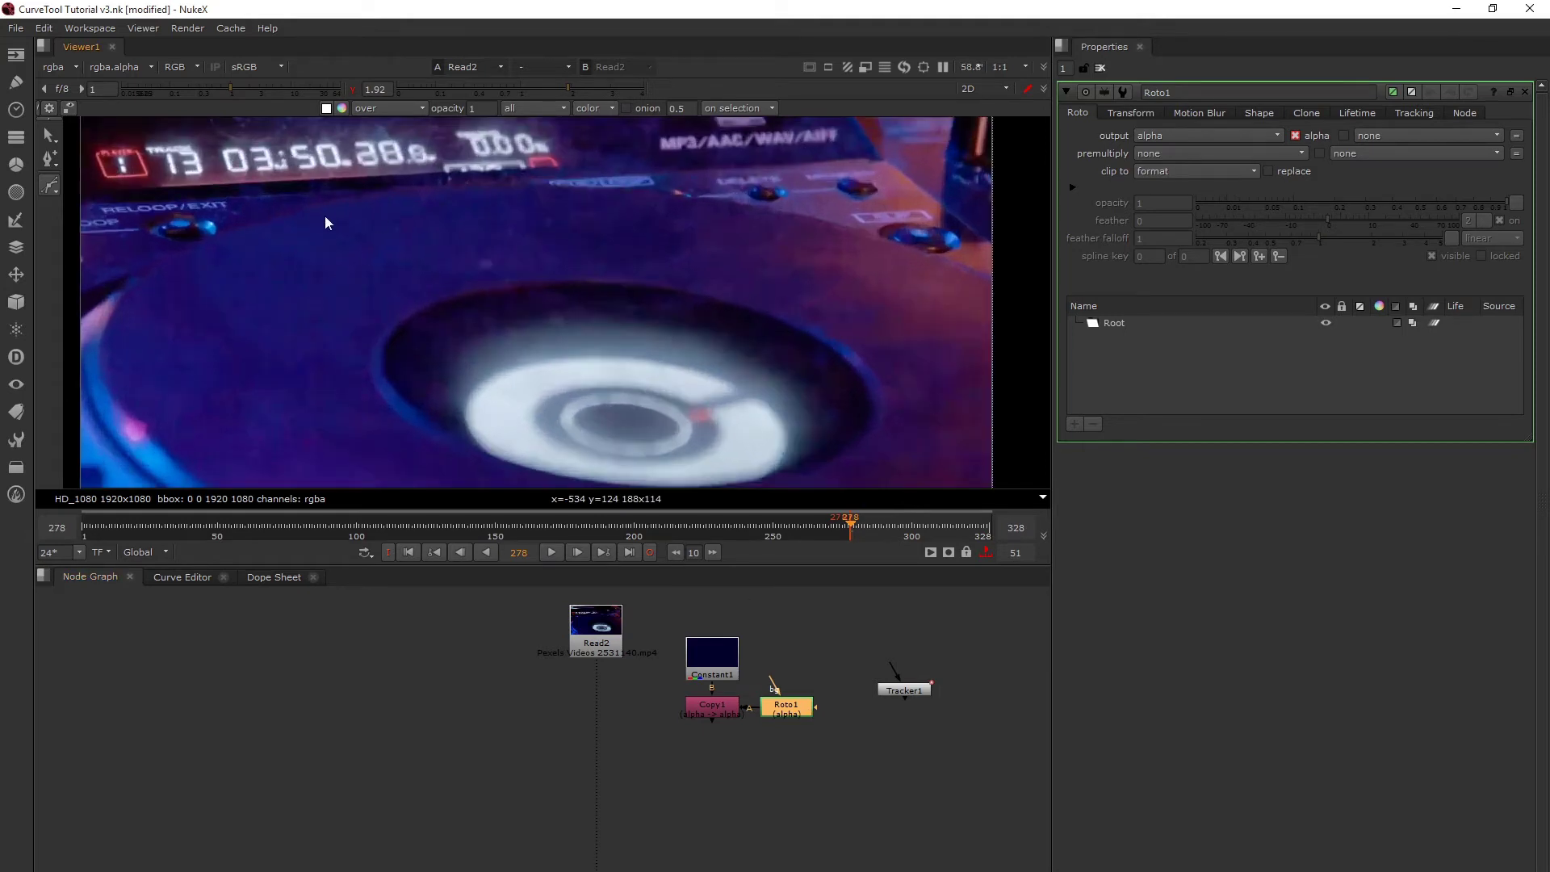
left_click(323, 214)
left_click(420, 194)
left_click(532, 193)
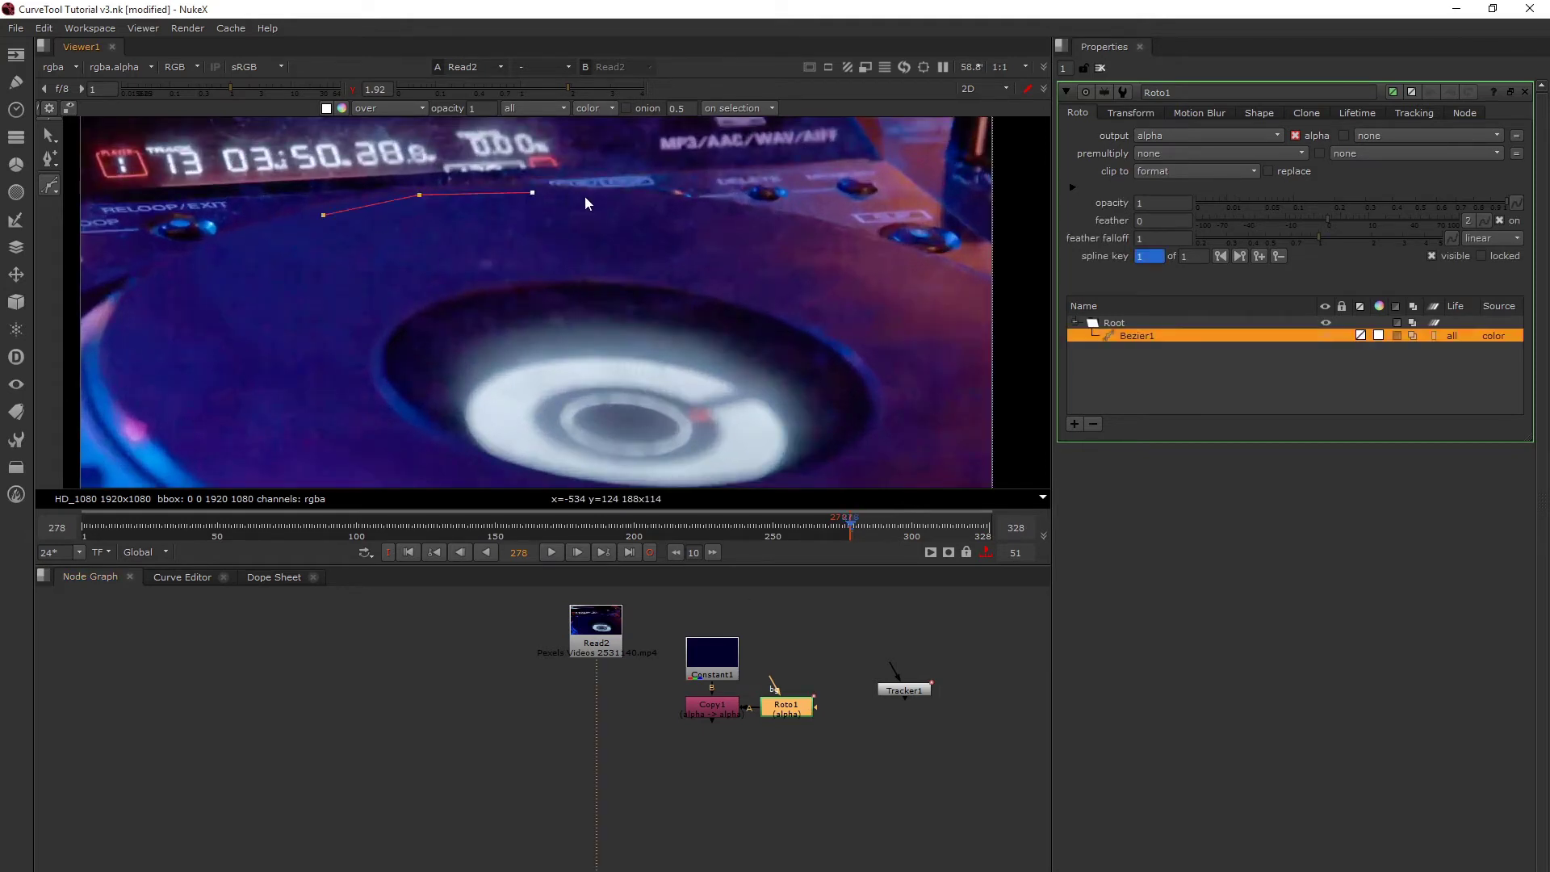
left_click(610, 199)
left_click(495, 274)
left_click(430, 292)
left_click(273, 289)
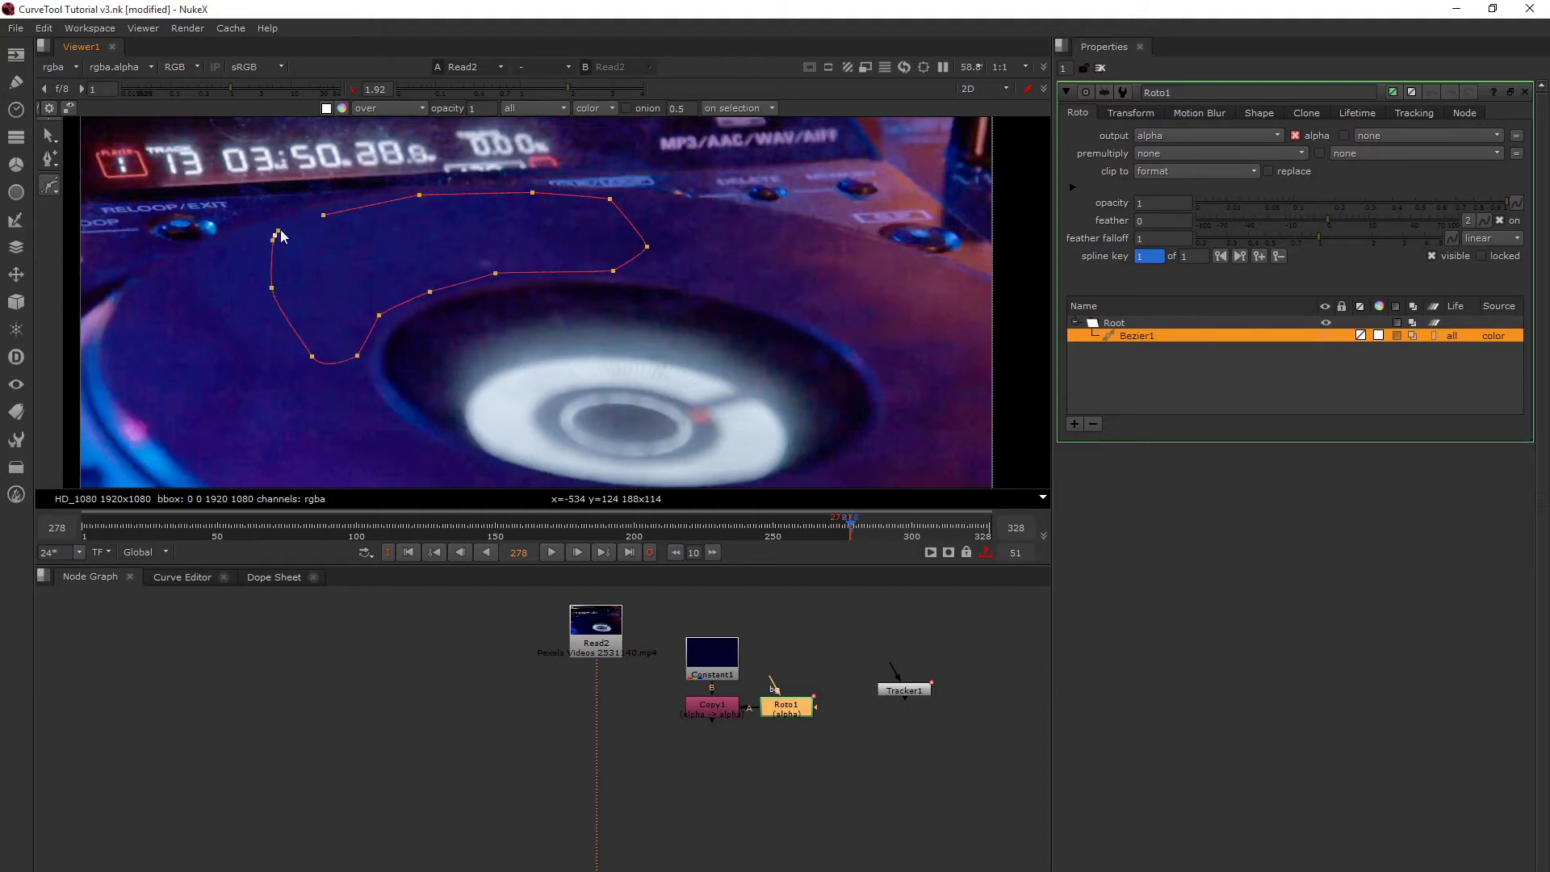
left_click(276, 237)
left_click(323, 215)
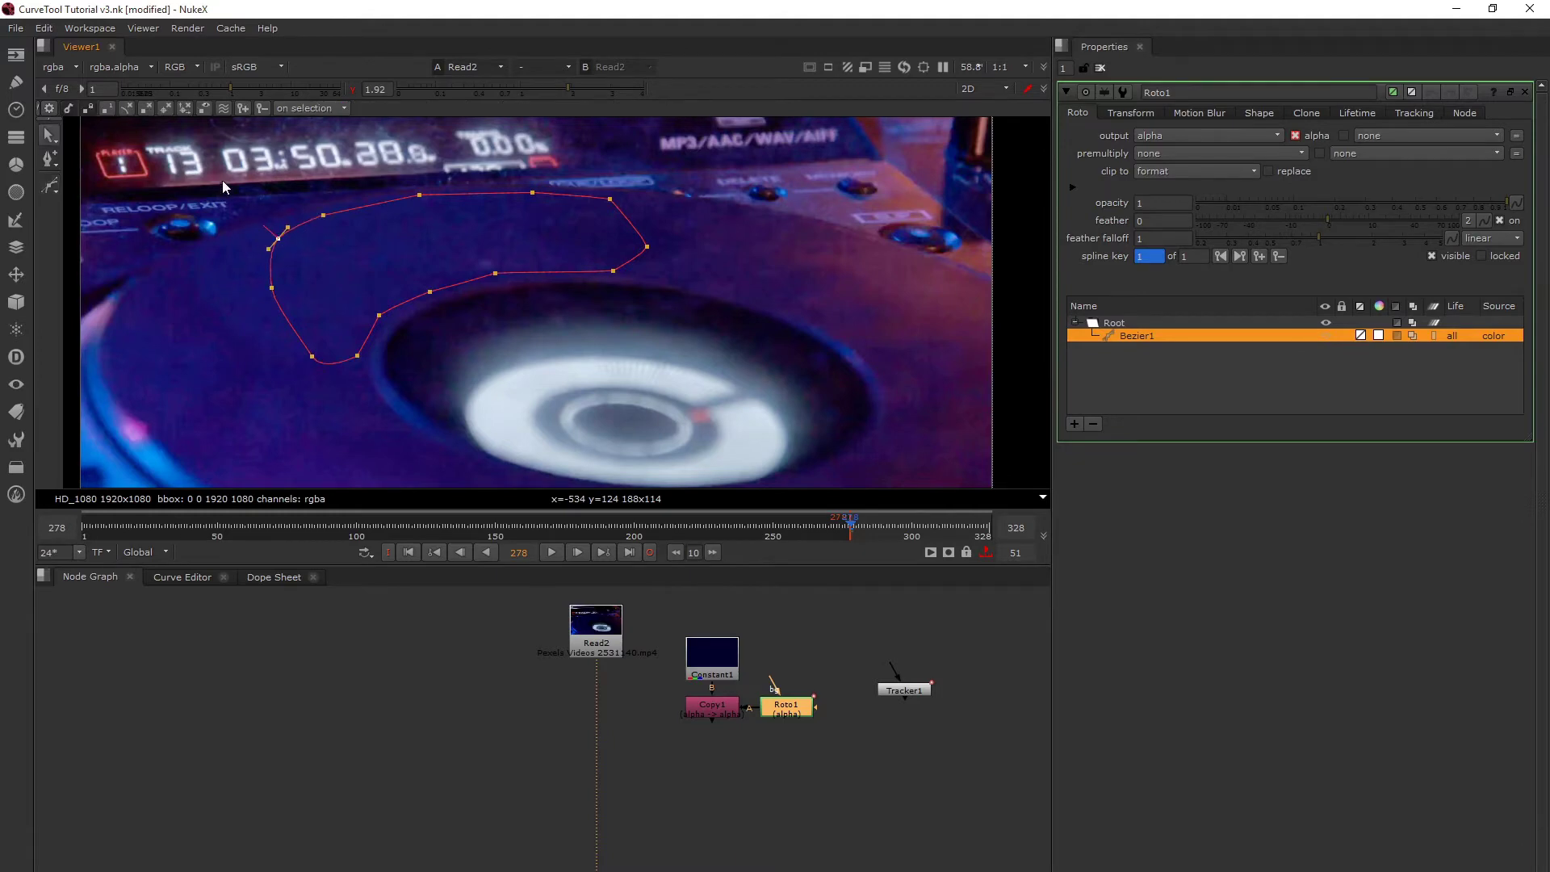
Step: Smooth all points of the Bezier shape and expand its feather slightly outward
left_click_drag(259, 179, 748, 400)
key("z")
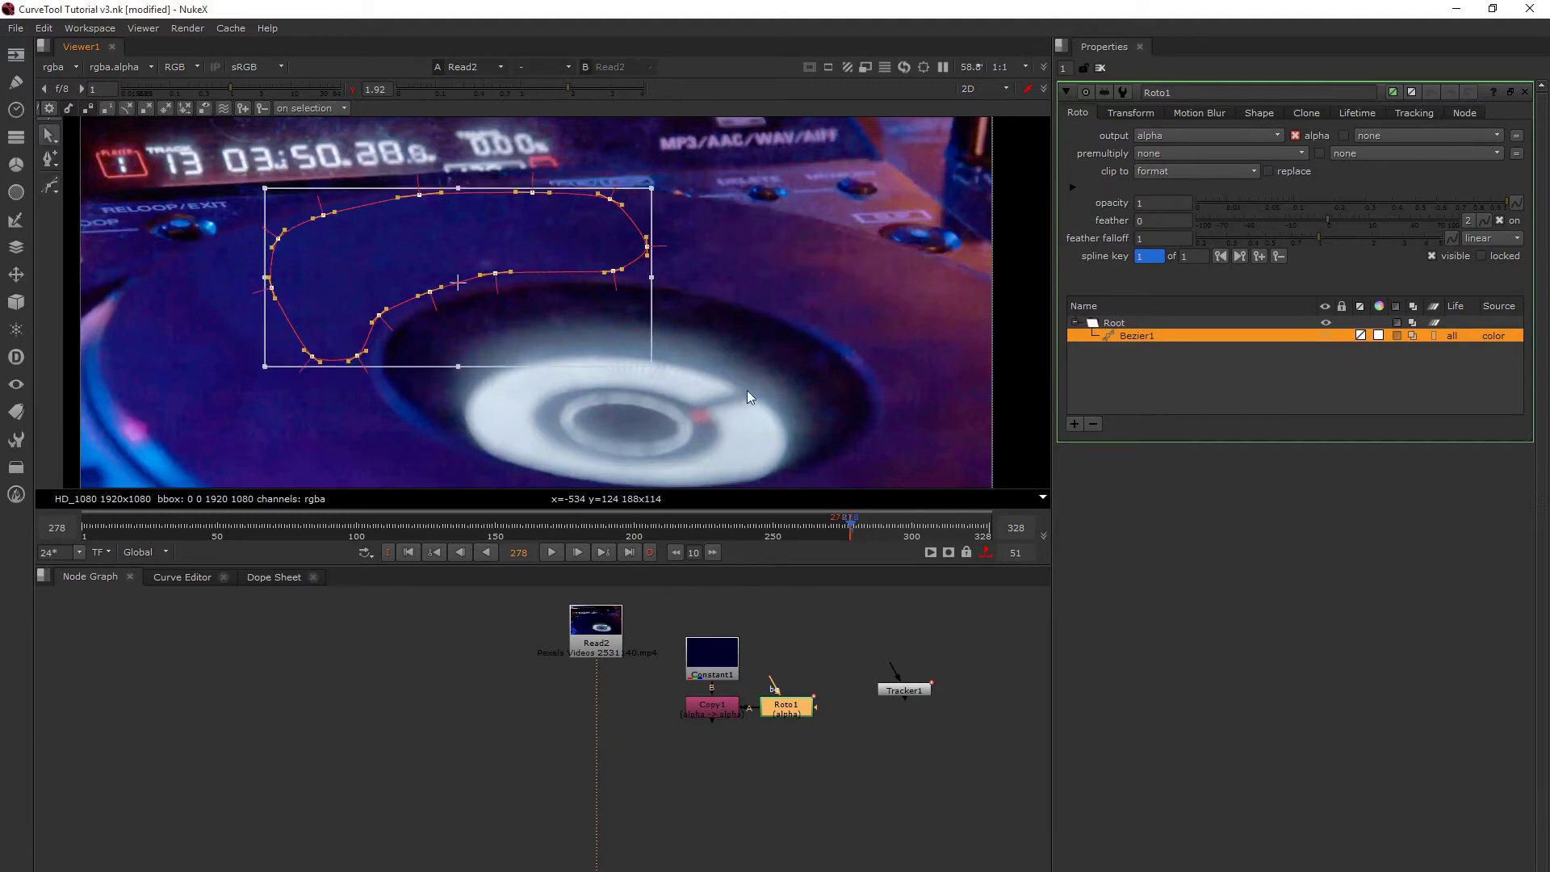
key("e")
key("e")
key("e")
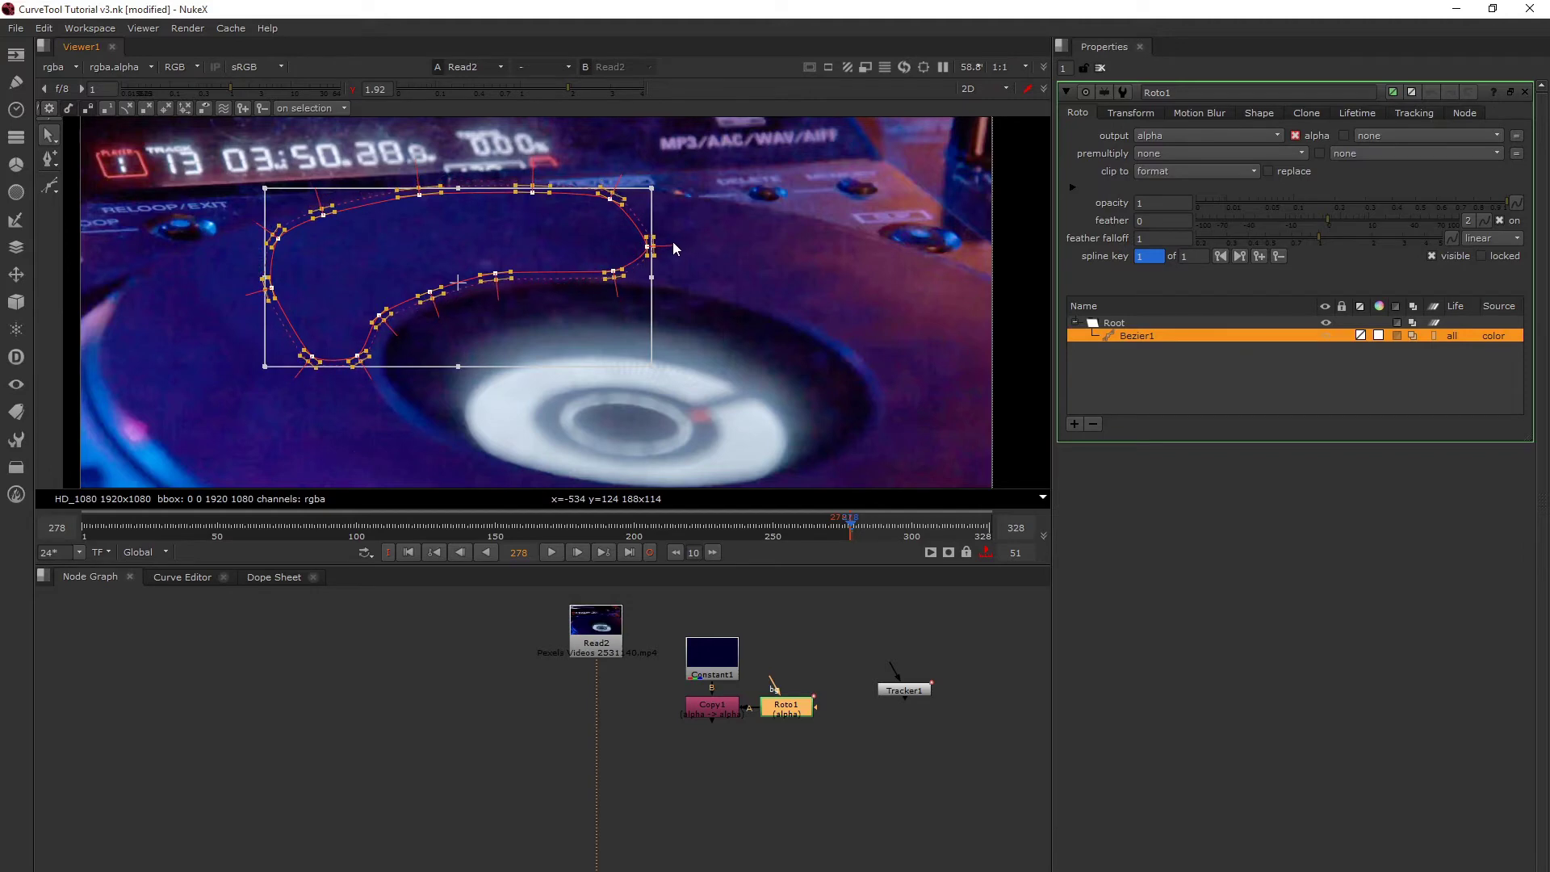
Step: Pull the feather points at the Bezier's right end farther outward and adjust the points along its lower edge
left_click_drag(323, 142, 706, 260)
left_click(634, 239)
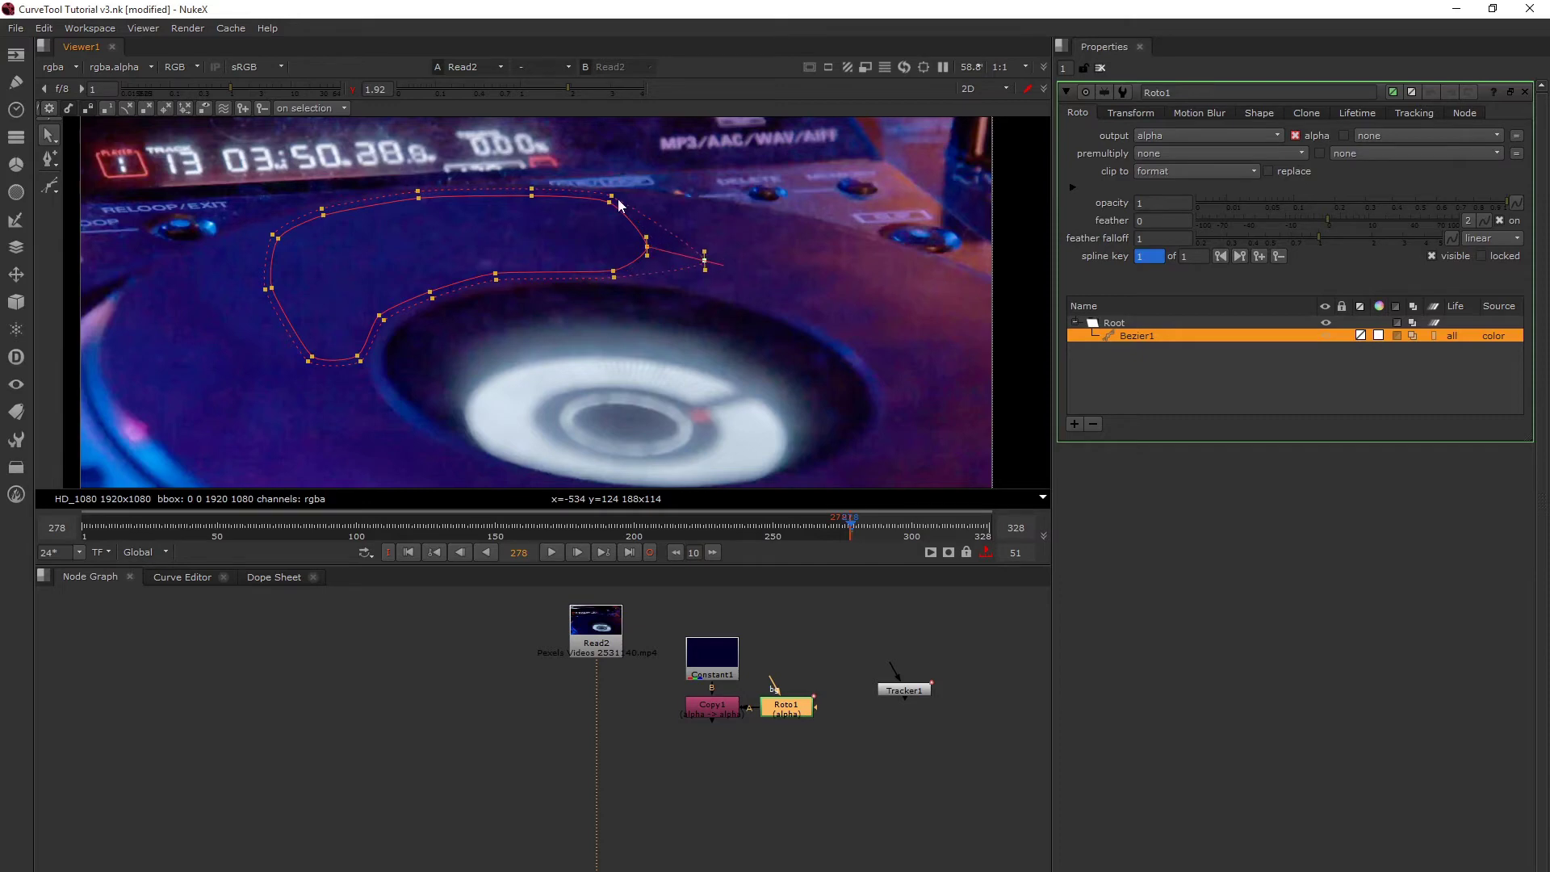
left_click_drag(620, 203, 715, 205)
left_click_drag(615, 279, 696, 287)
left_click(431, 293)
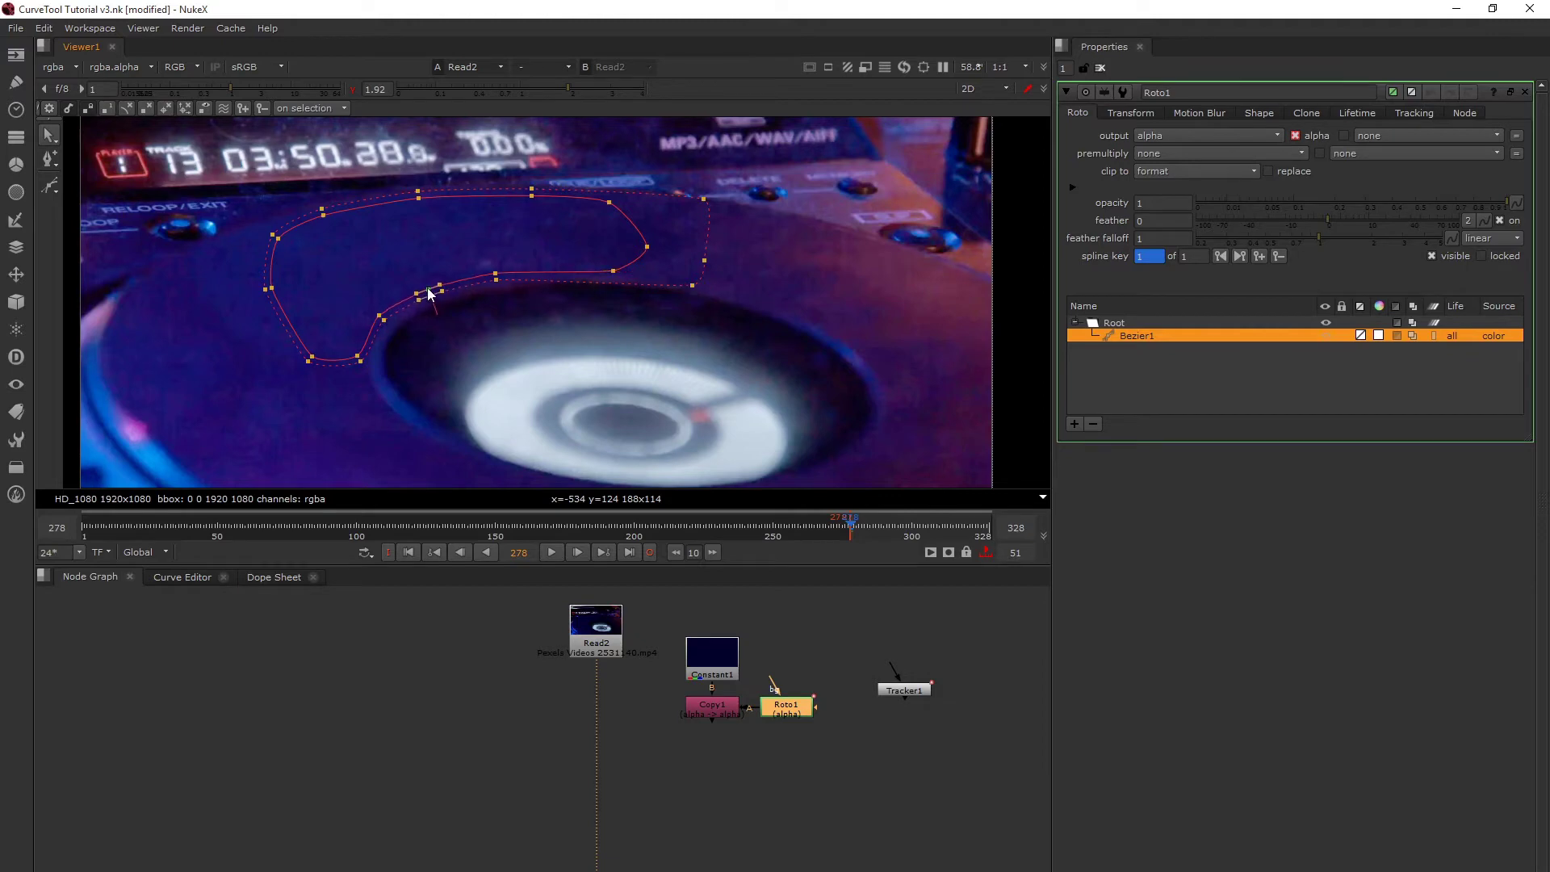
left_click(496, 275)
left_click_drag(614, 270, 689, 288)
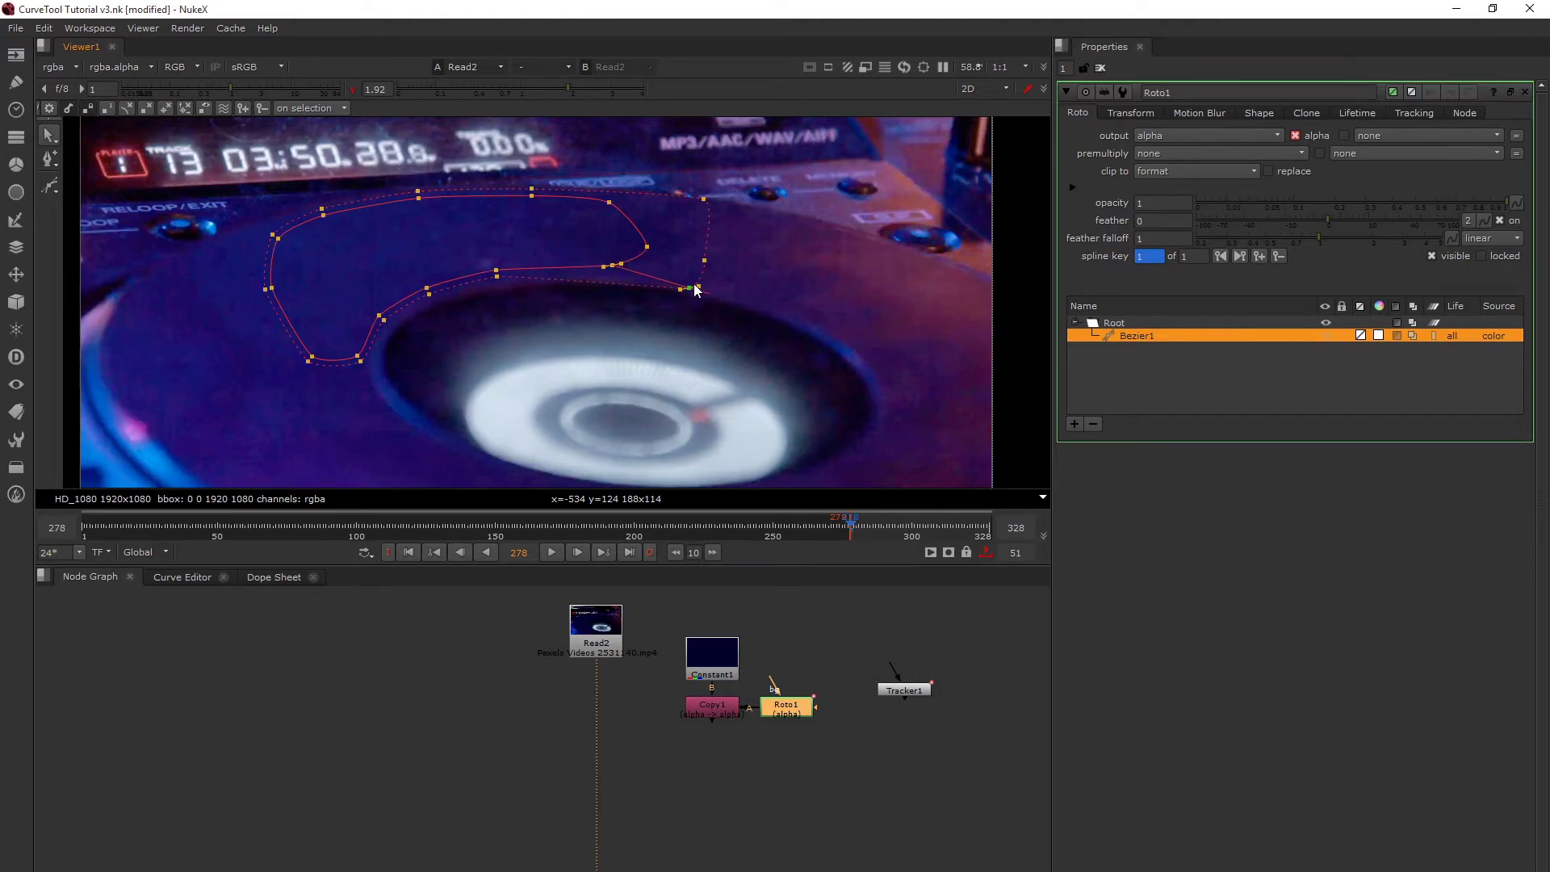
Step: Reshape the Bezier's lower-left corner and pull the feather points at both ends farther outward
left_click(426, 291)
left_click_drag(496, 272, 355, 334)
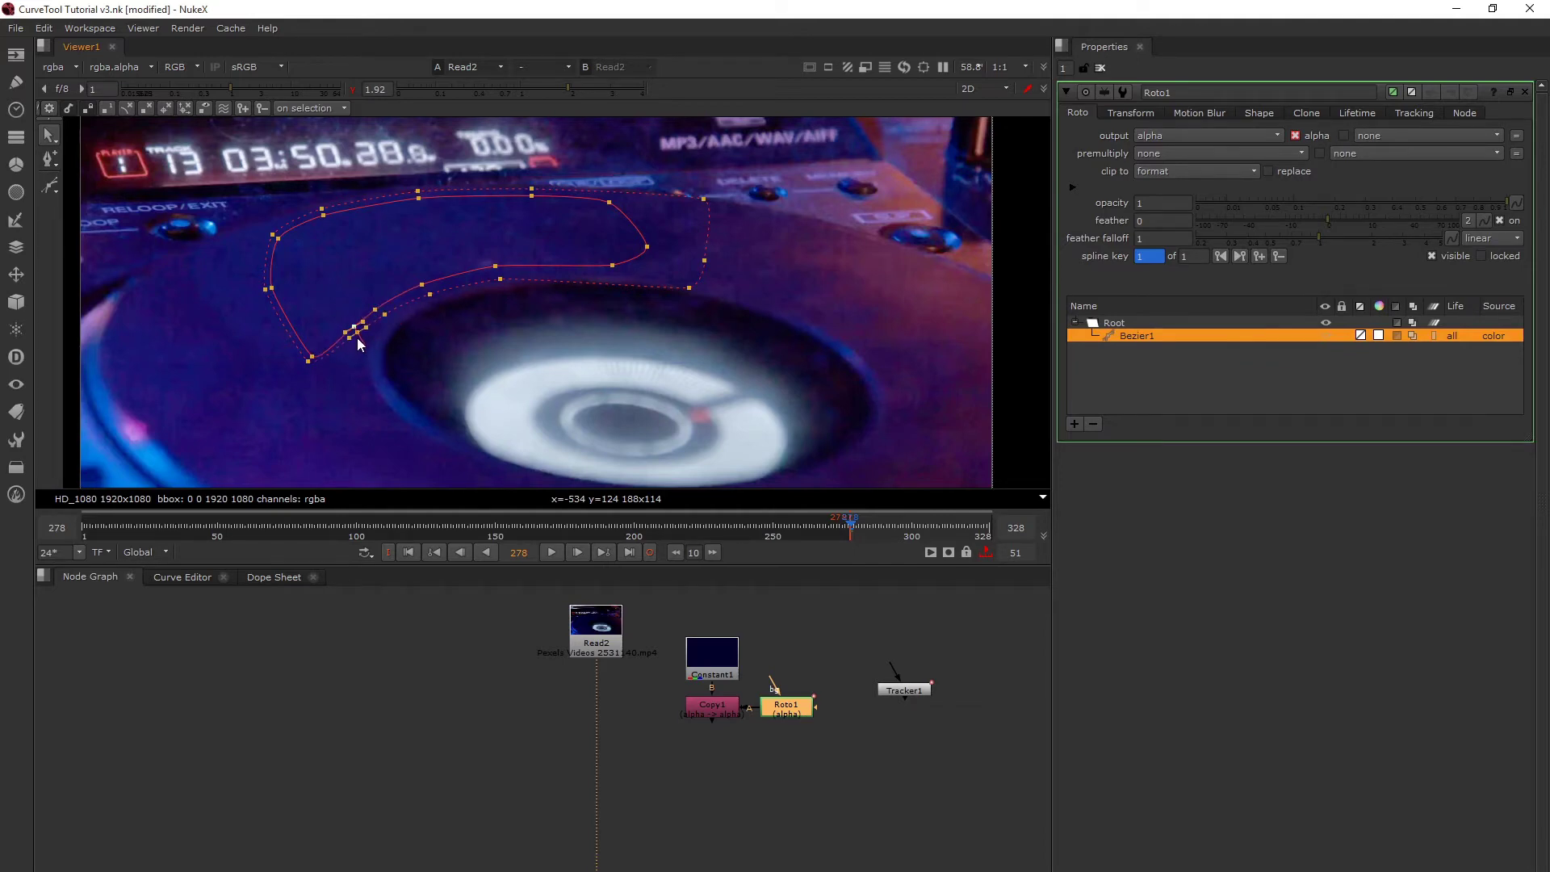
left_click_drag(361, 391, 738, 271)
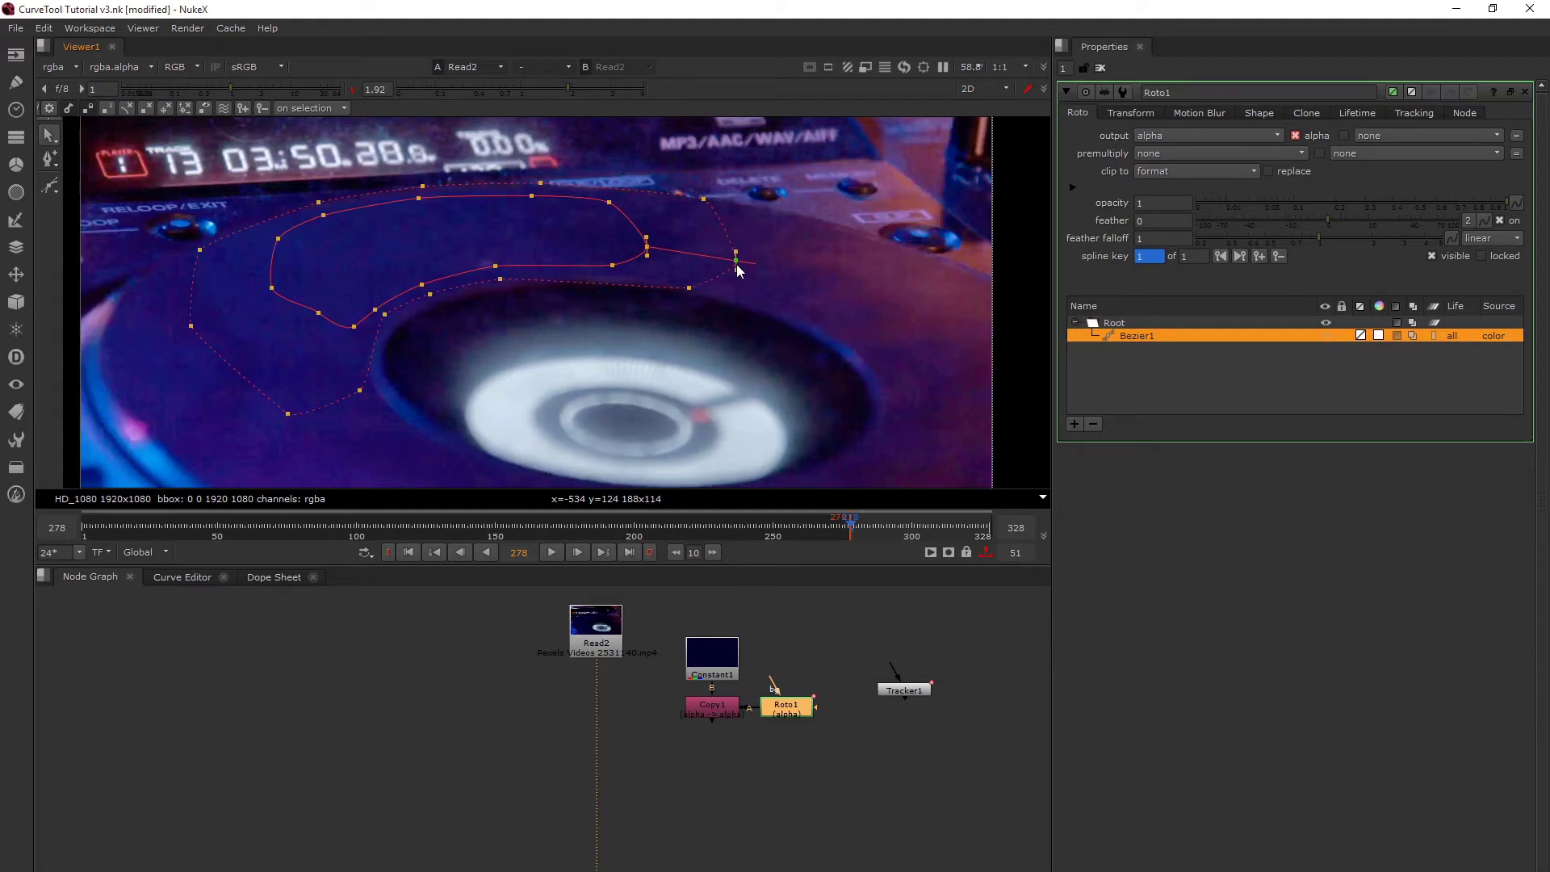
Step: Add a Premult node below Copy1 and show its output in the viewer
left_click(708, 706)
key("Tab")
type("pre")
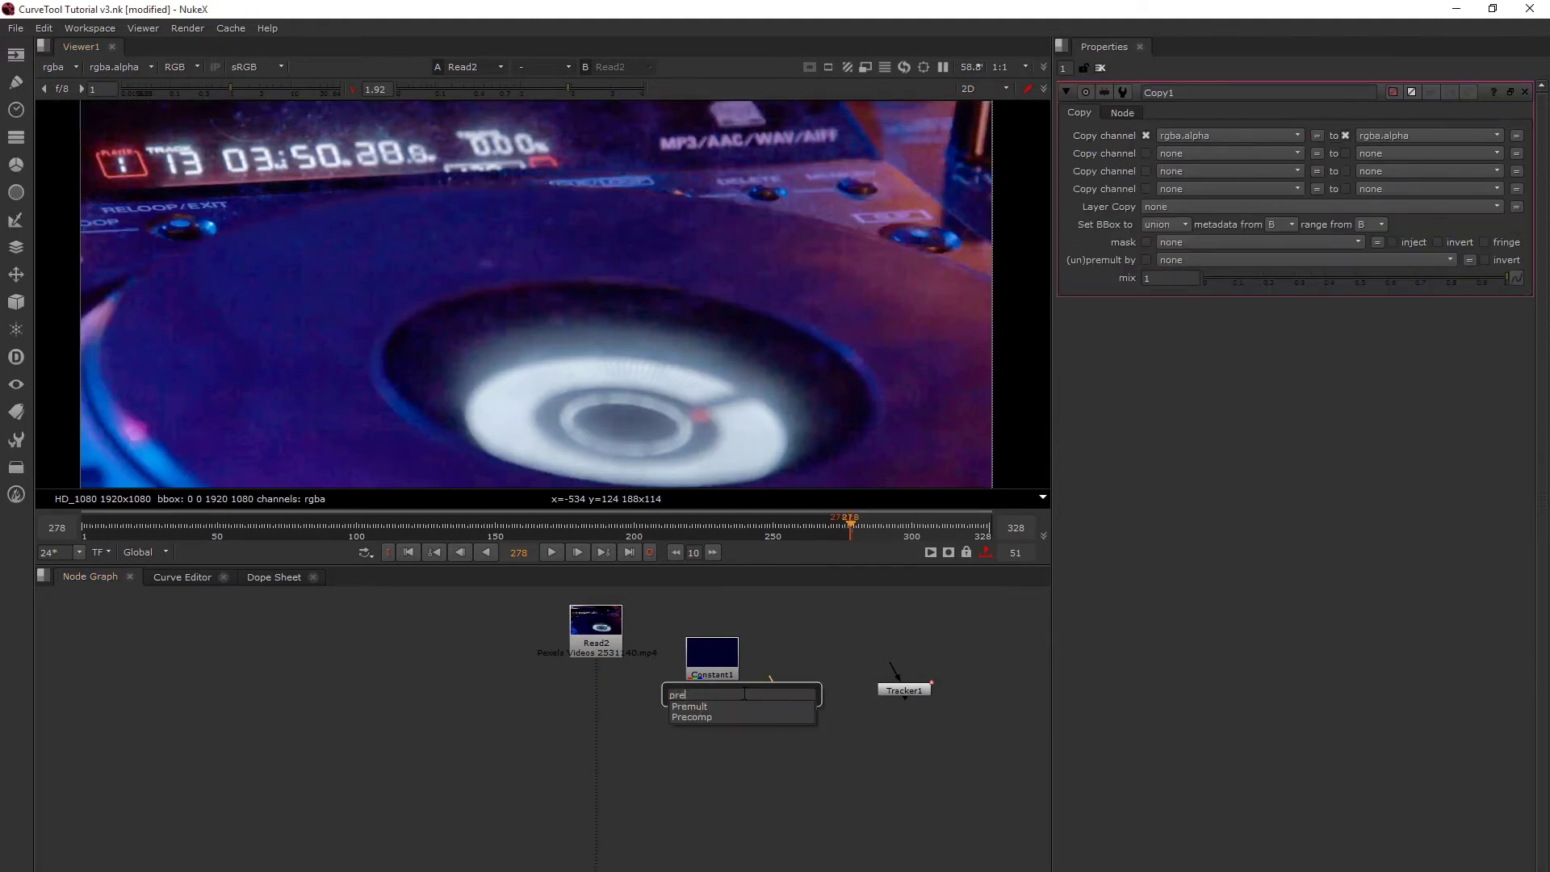
left_click(744, 706)
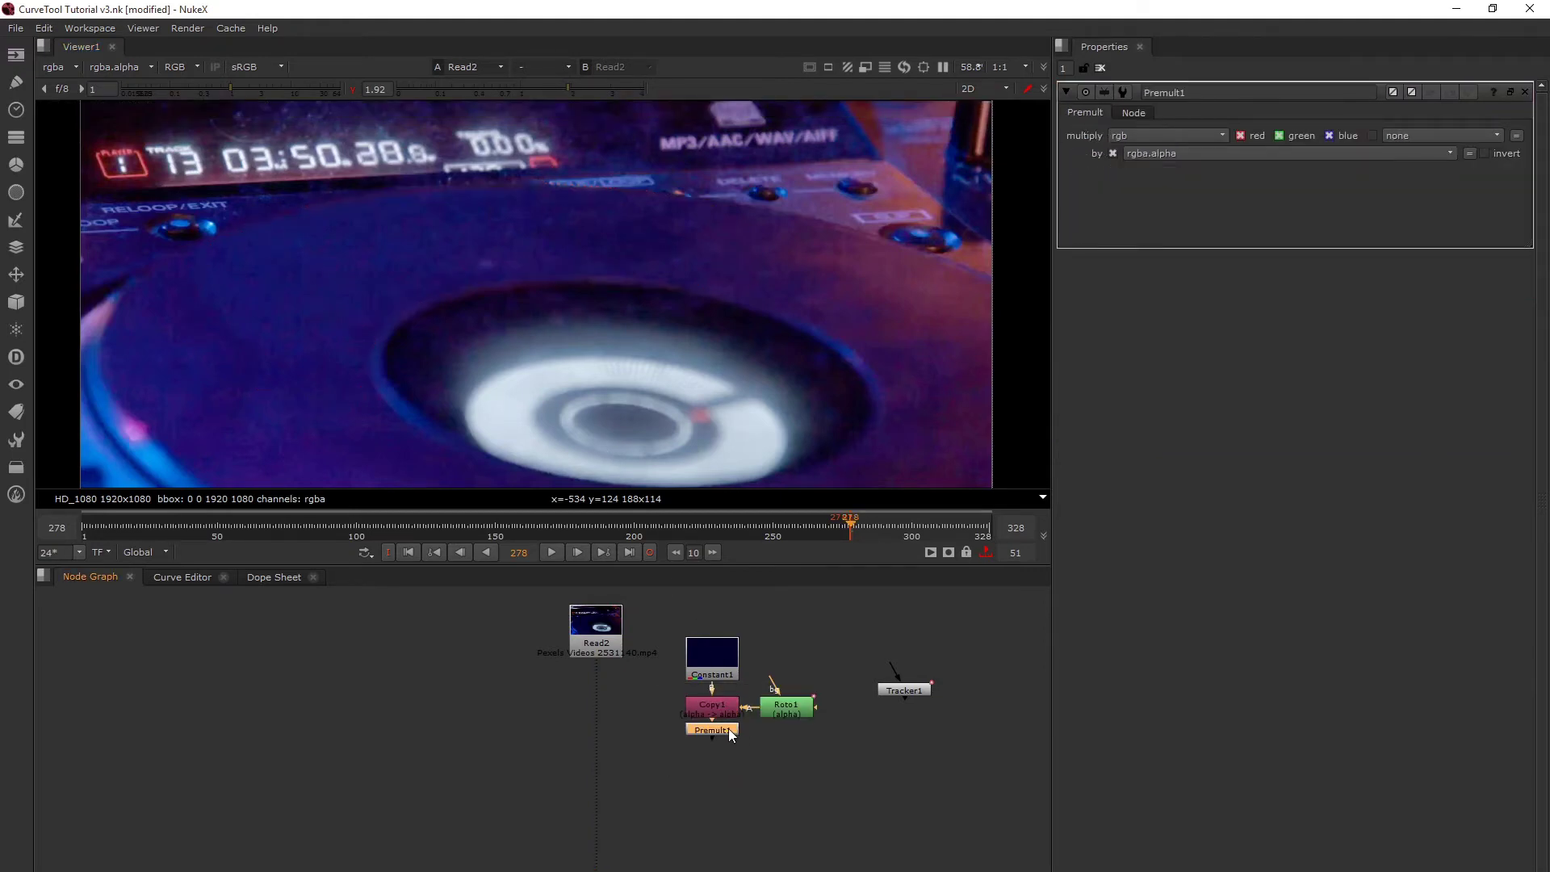
key("1")
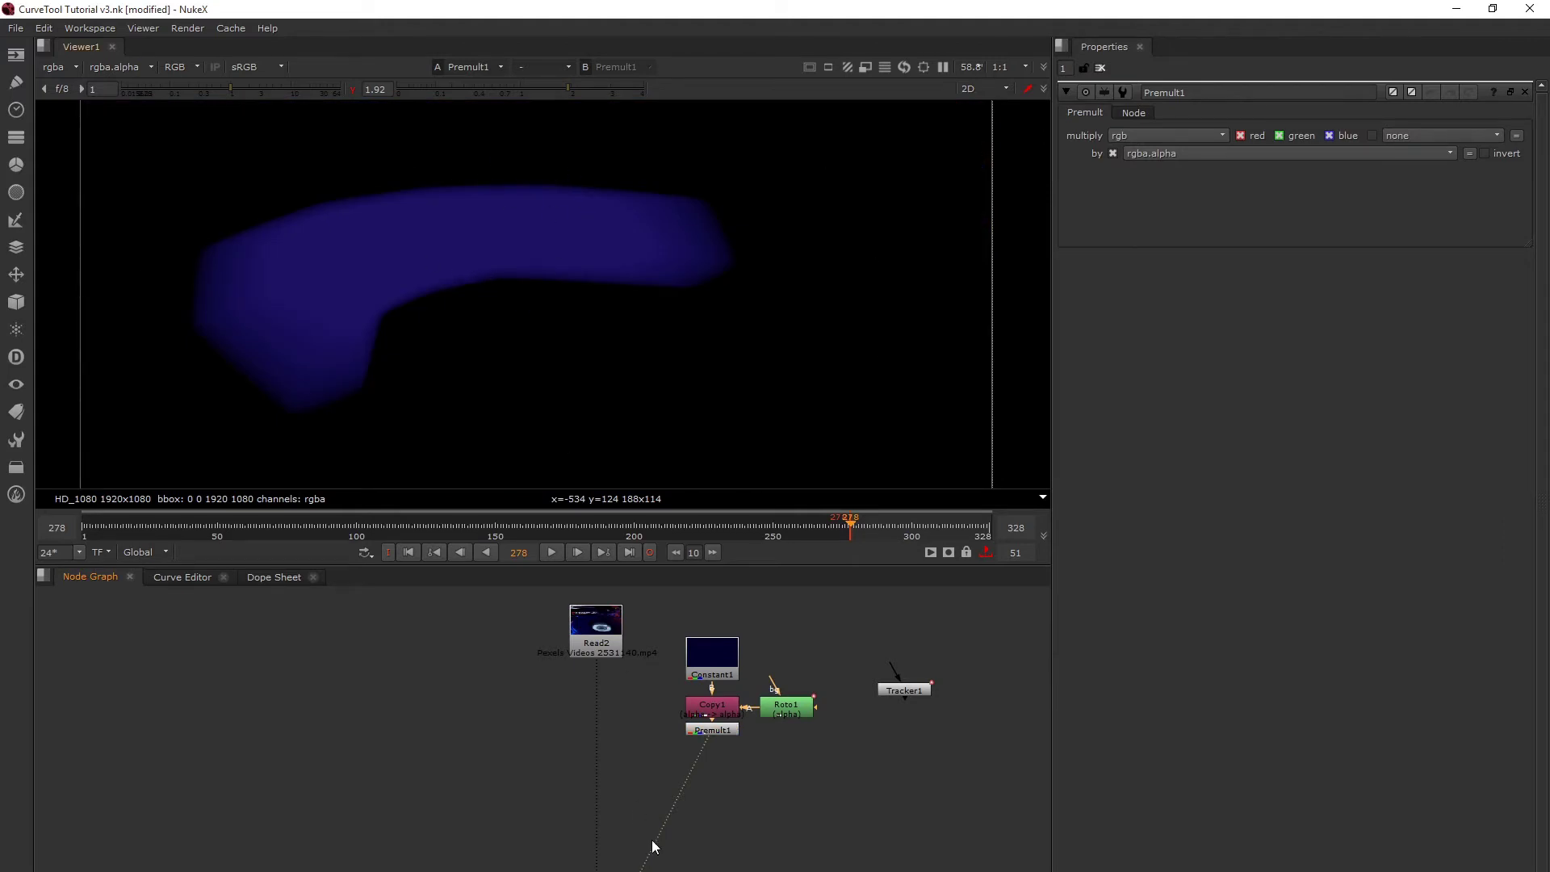
Step: Place Tracker1 below Premult1 and connect it to the Premult's output
left_click(716, 731)
left_click(902, 693)
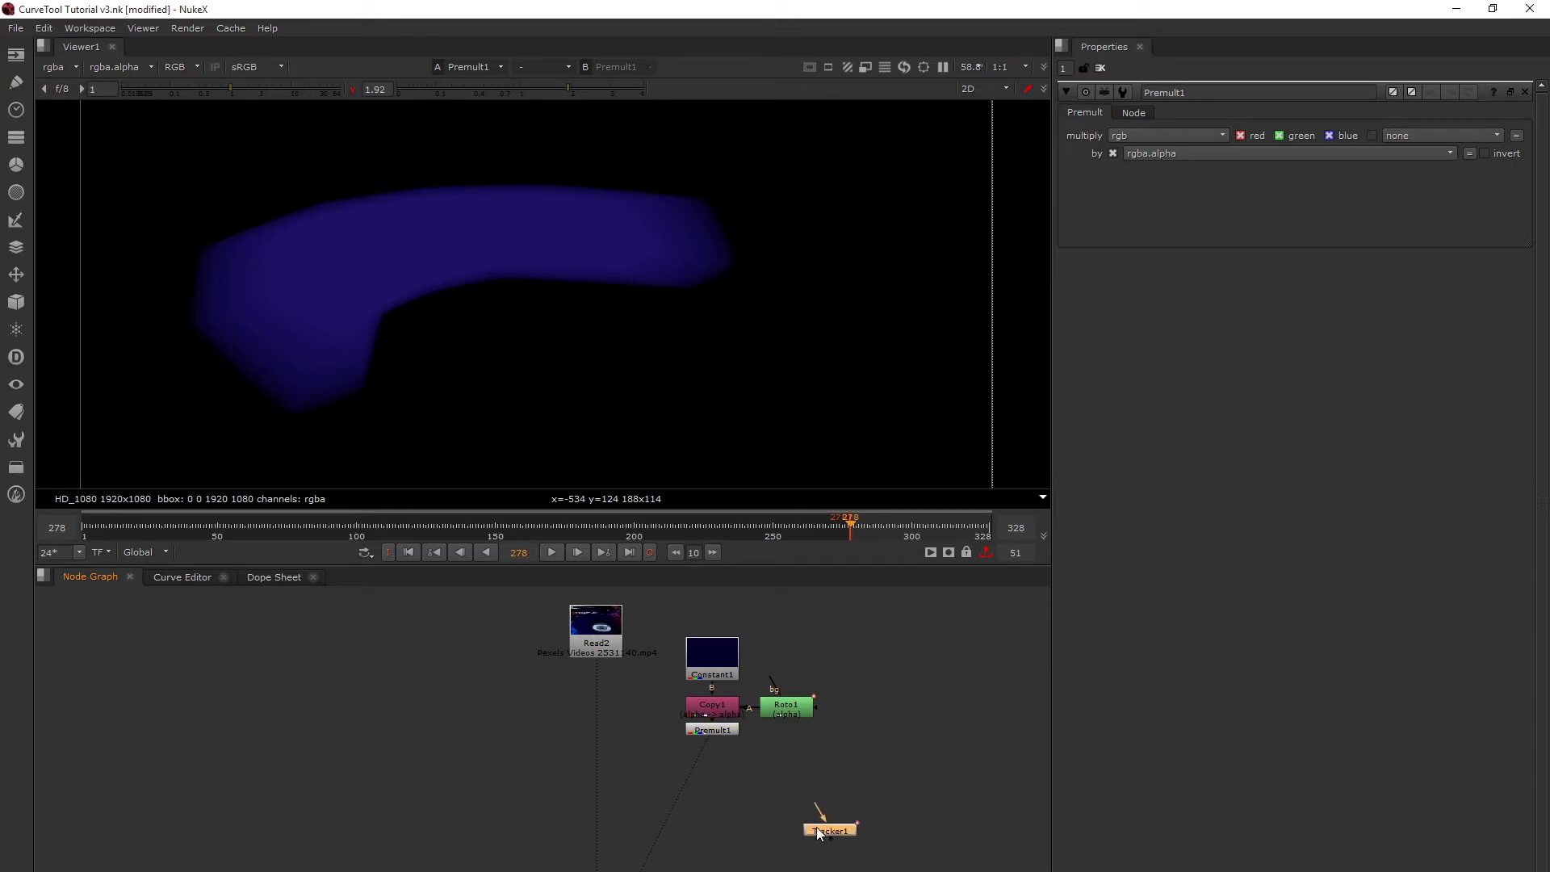
scroll(823, 814, "up", 4)
left_click_drag(828, 812, 624, 761)
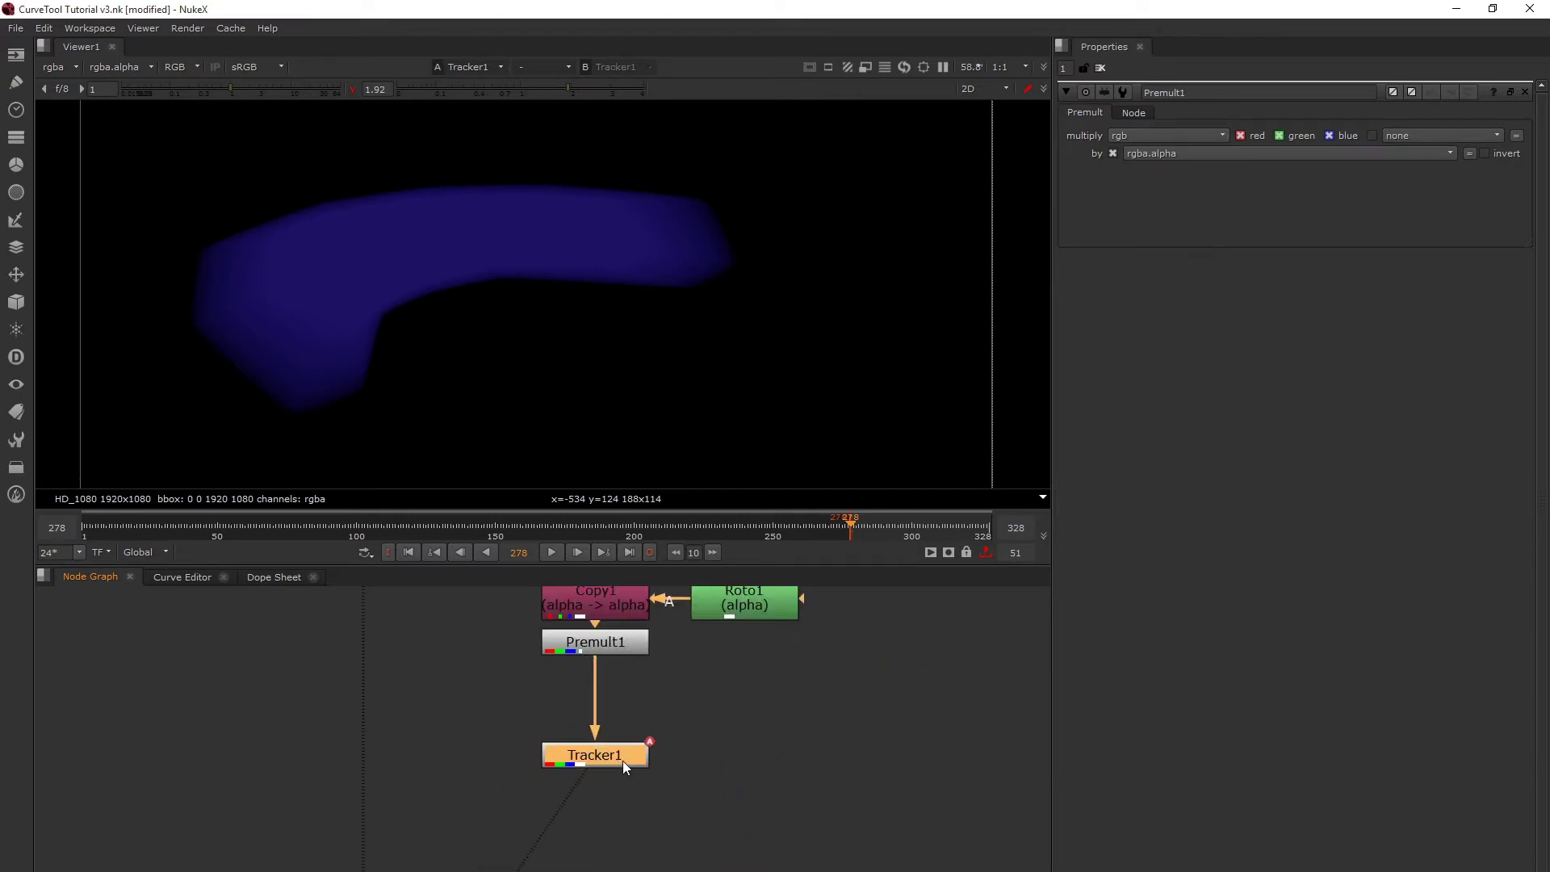
Step: Set Tracker1's transform to match-move
double_click(570, 759)
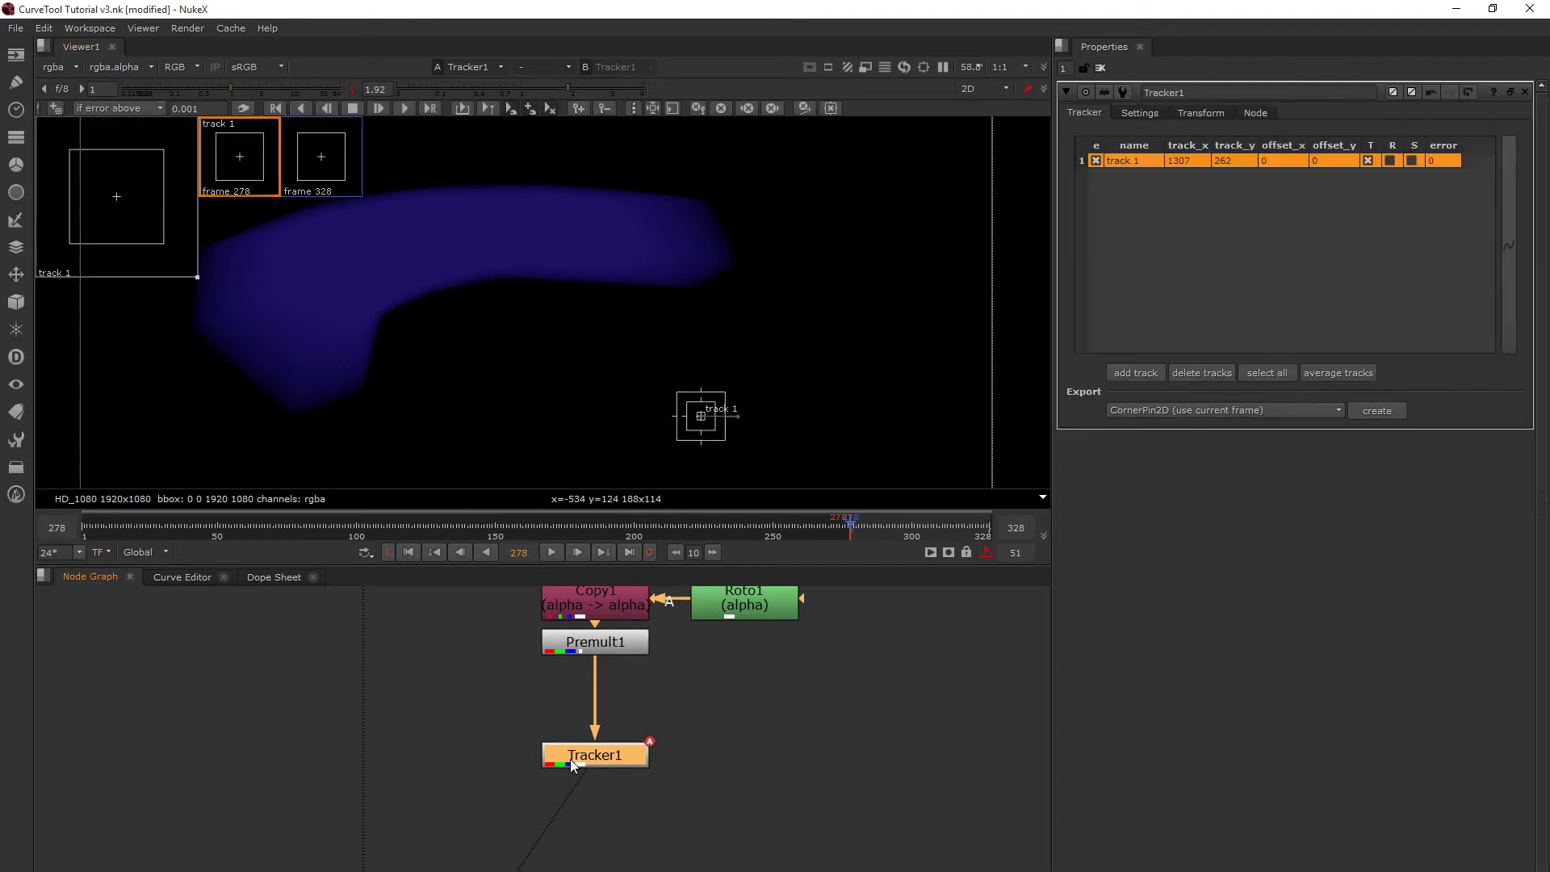
left_click(1203, 114)
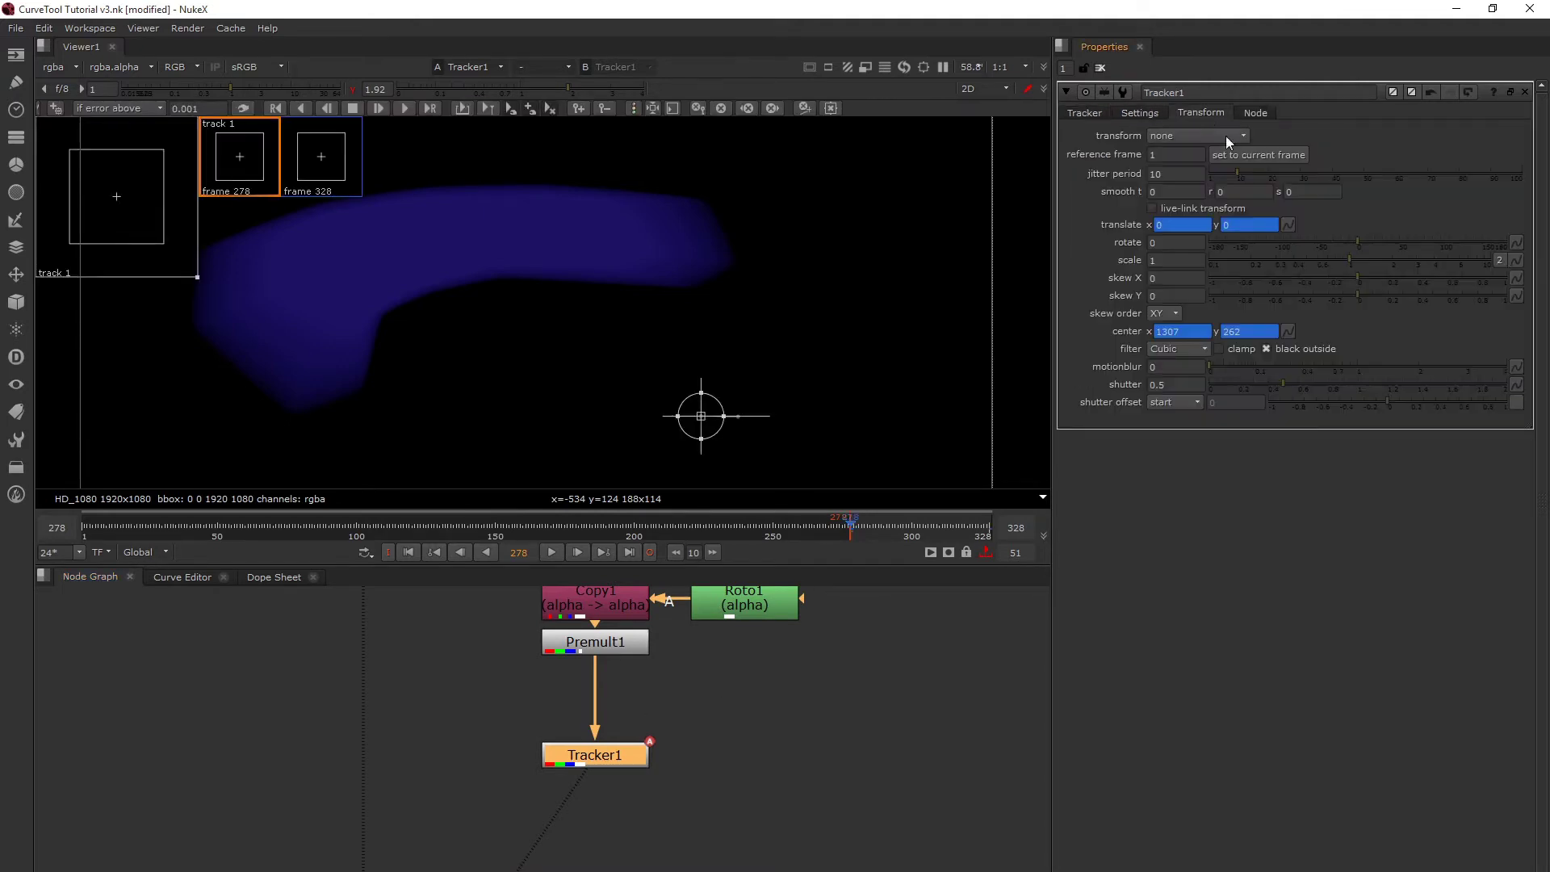
left_click(1192, 137)
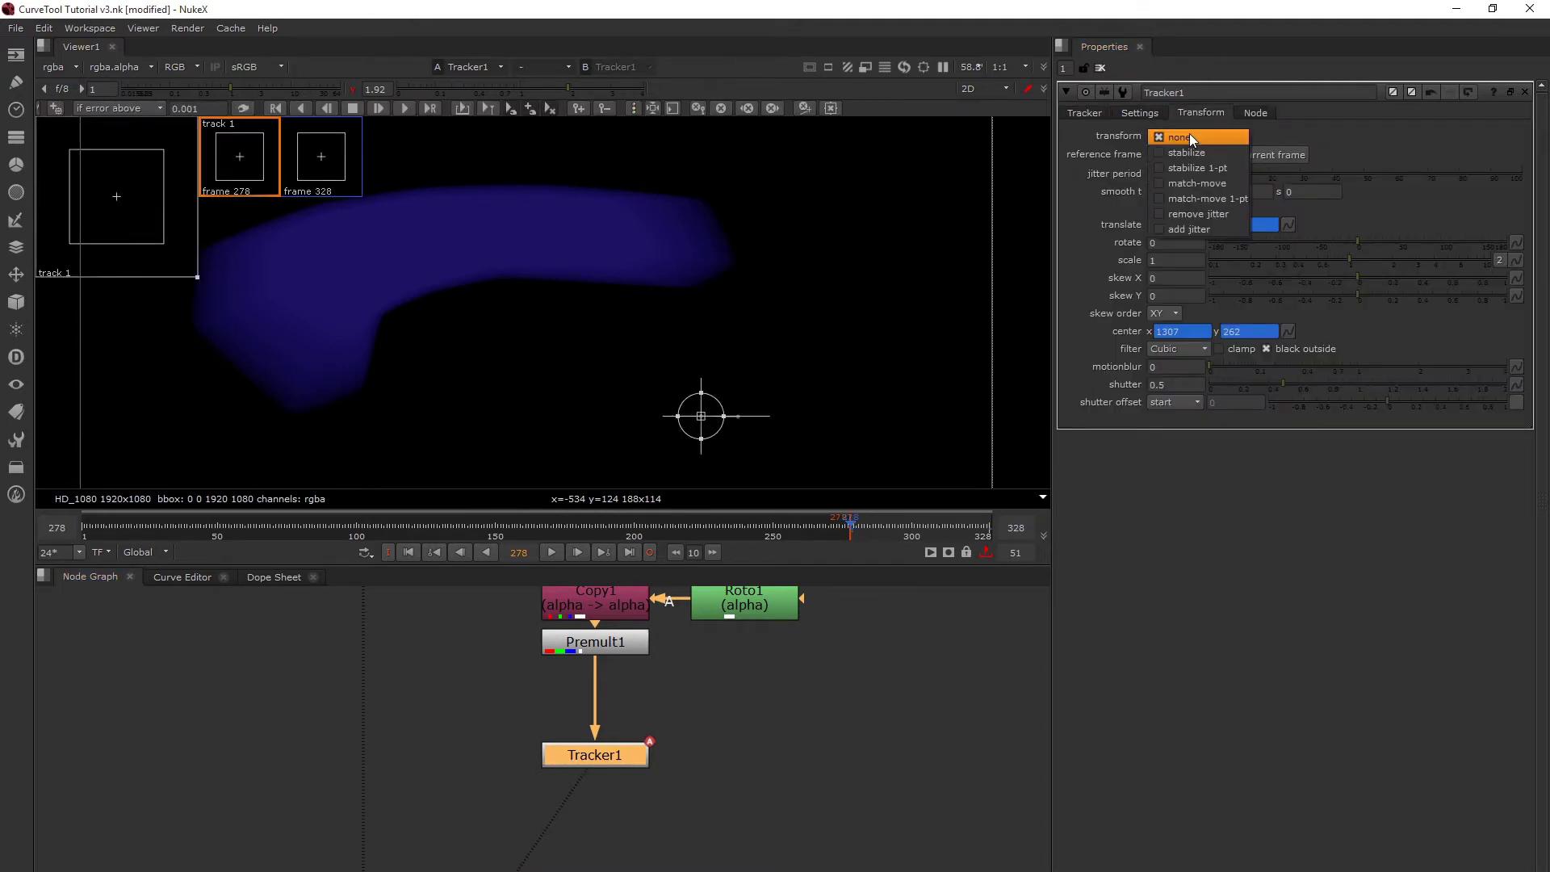
left_click(1193, 184)
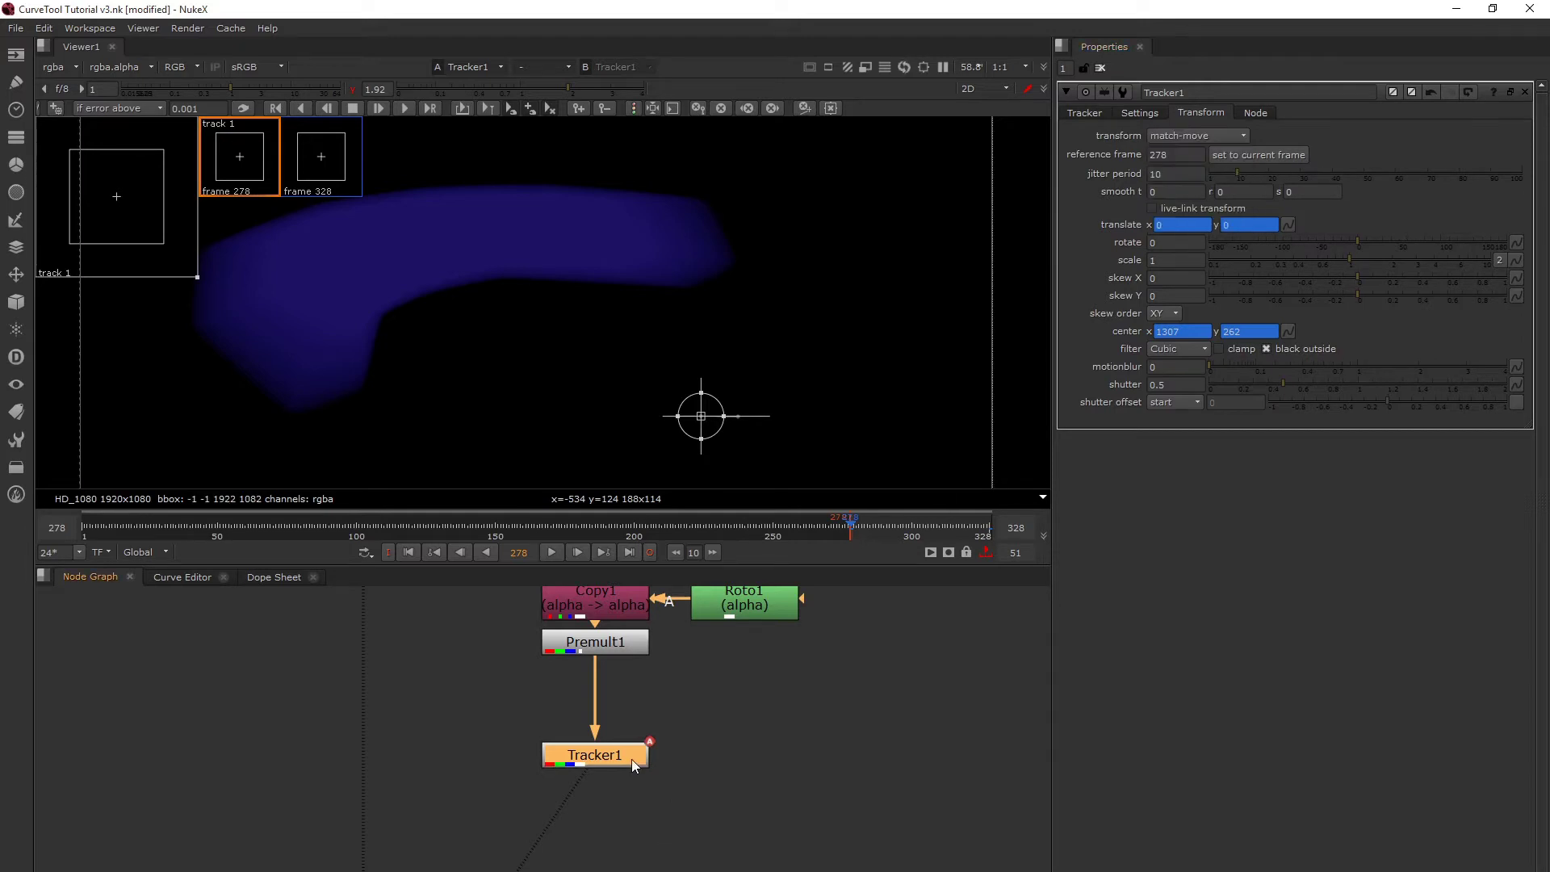
Step: Merge Tracker1 over the Read2 footage, with Tracker1 as input A and Read2 as input B
key("m")
left_click_drag(739, 763, 359, 770)
left_click(359, 702)
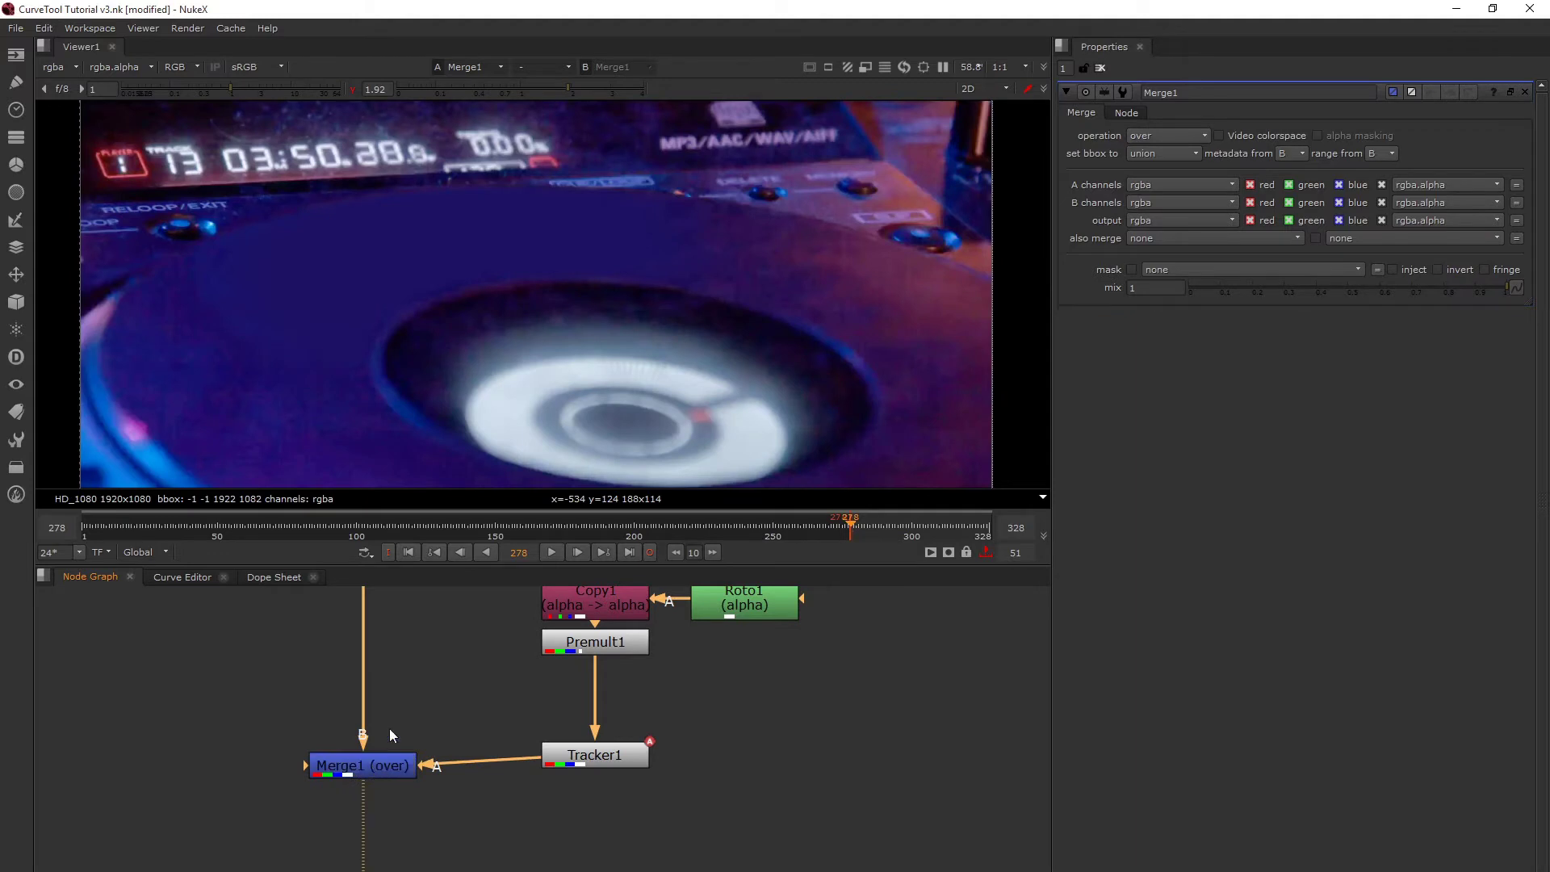
Step: Play back the merged composite to compare the patch with the platter's changing light, and return to frame 278
scroll(359, 703, "down", 4)
middle_click_drag(395, 634, 419, 675)
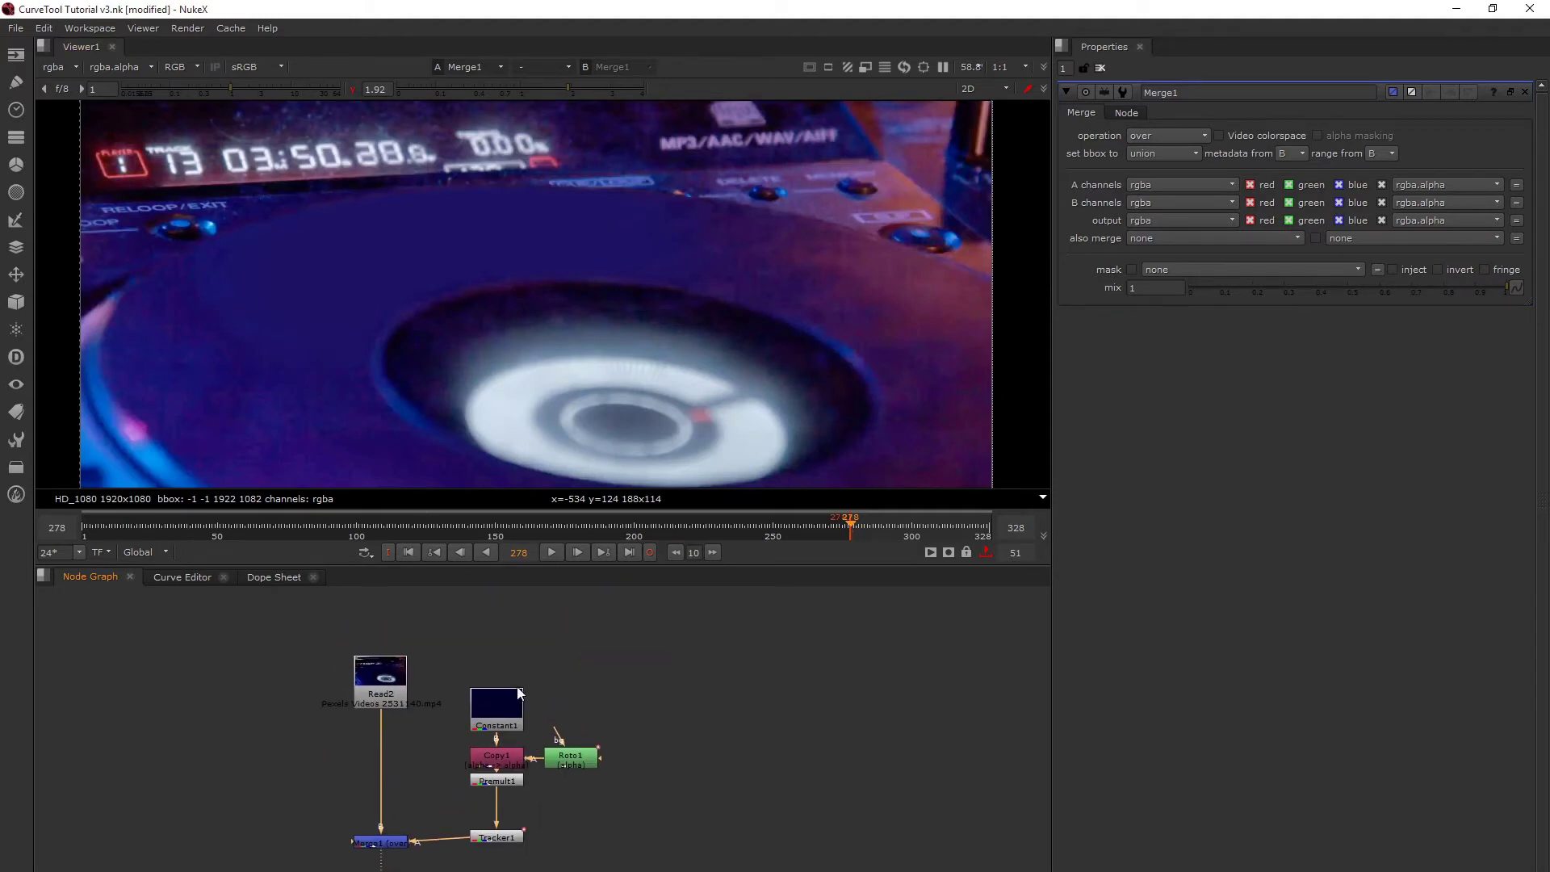
scroll(519, 692, "up", 3)
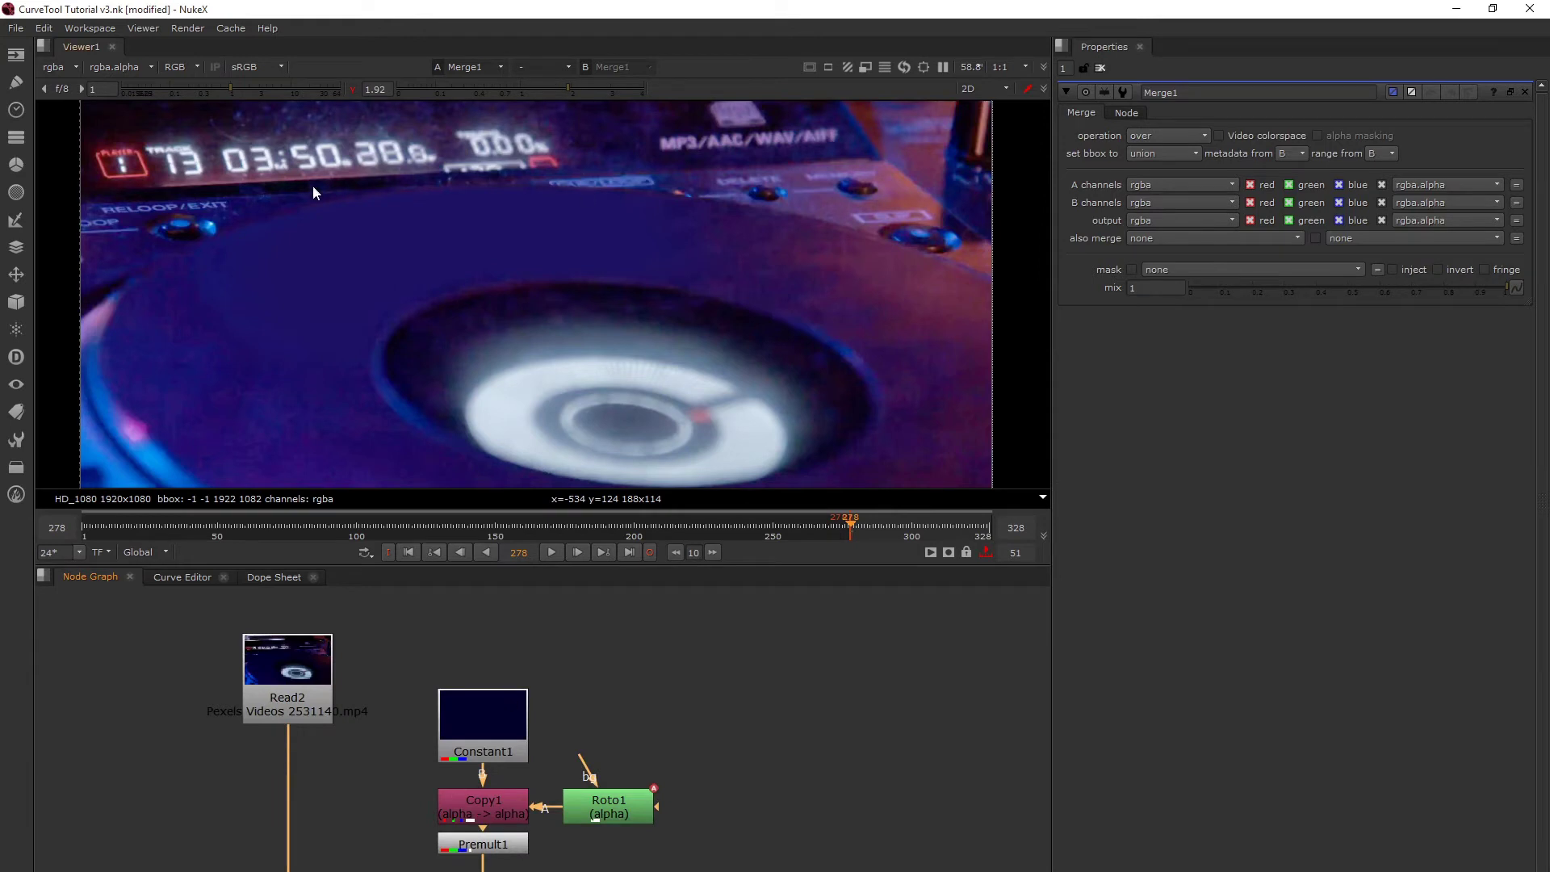
scroll(569, 218, "down", 3)
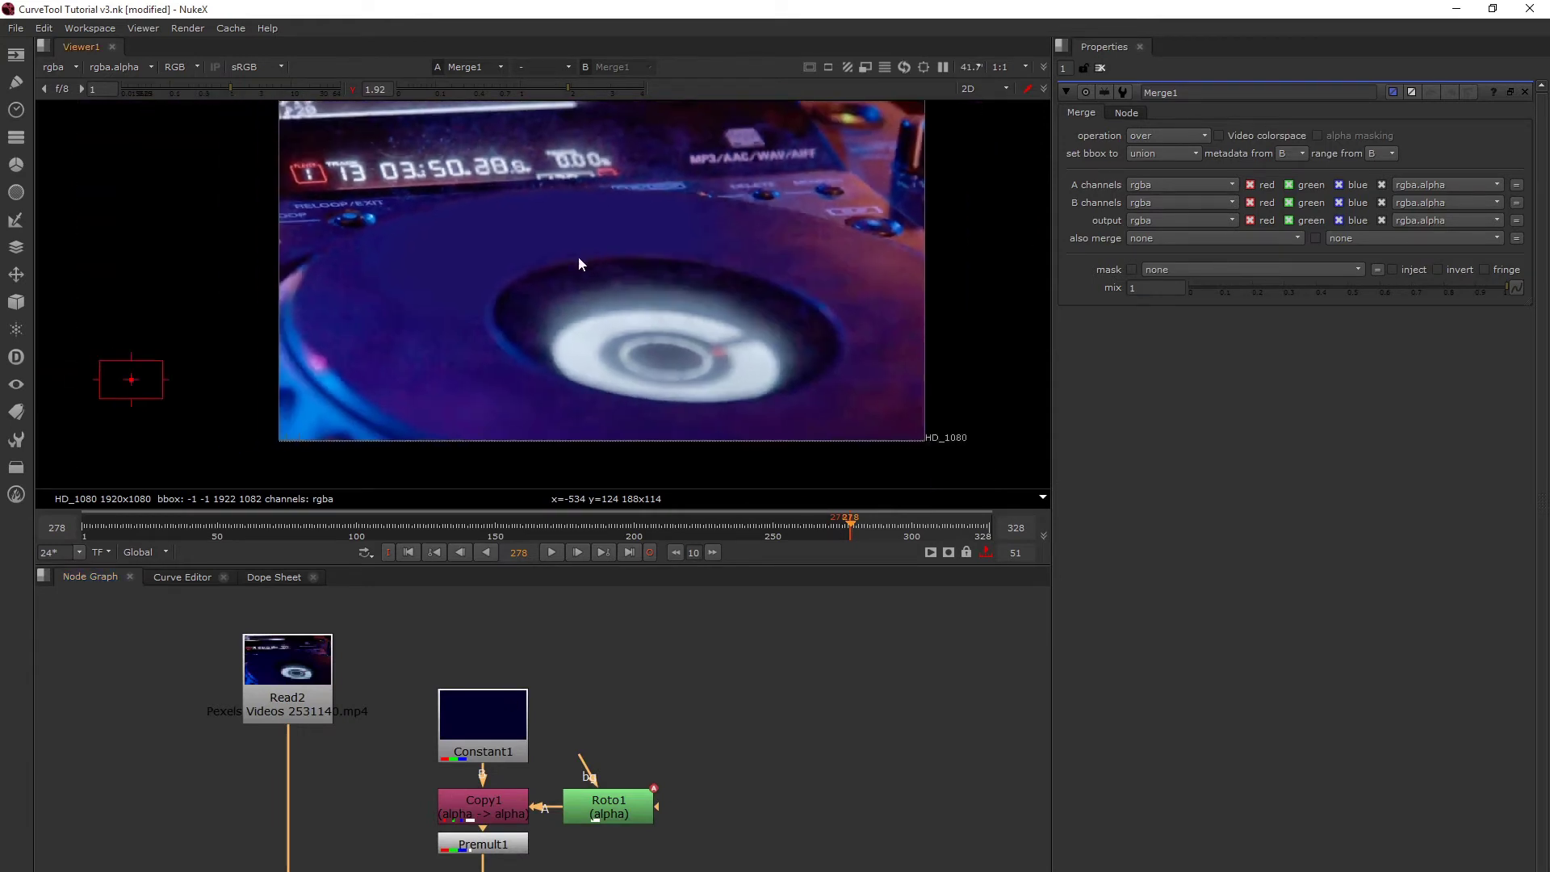
middle_click_drag(364, 830, 526, 651)
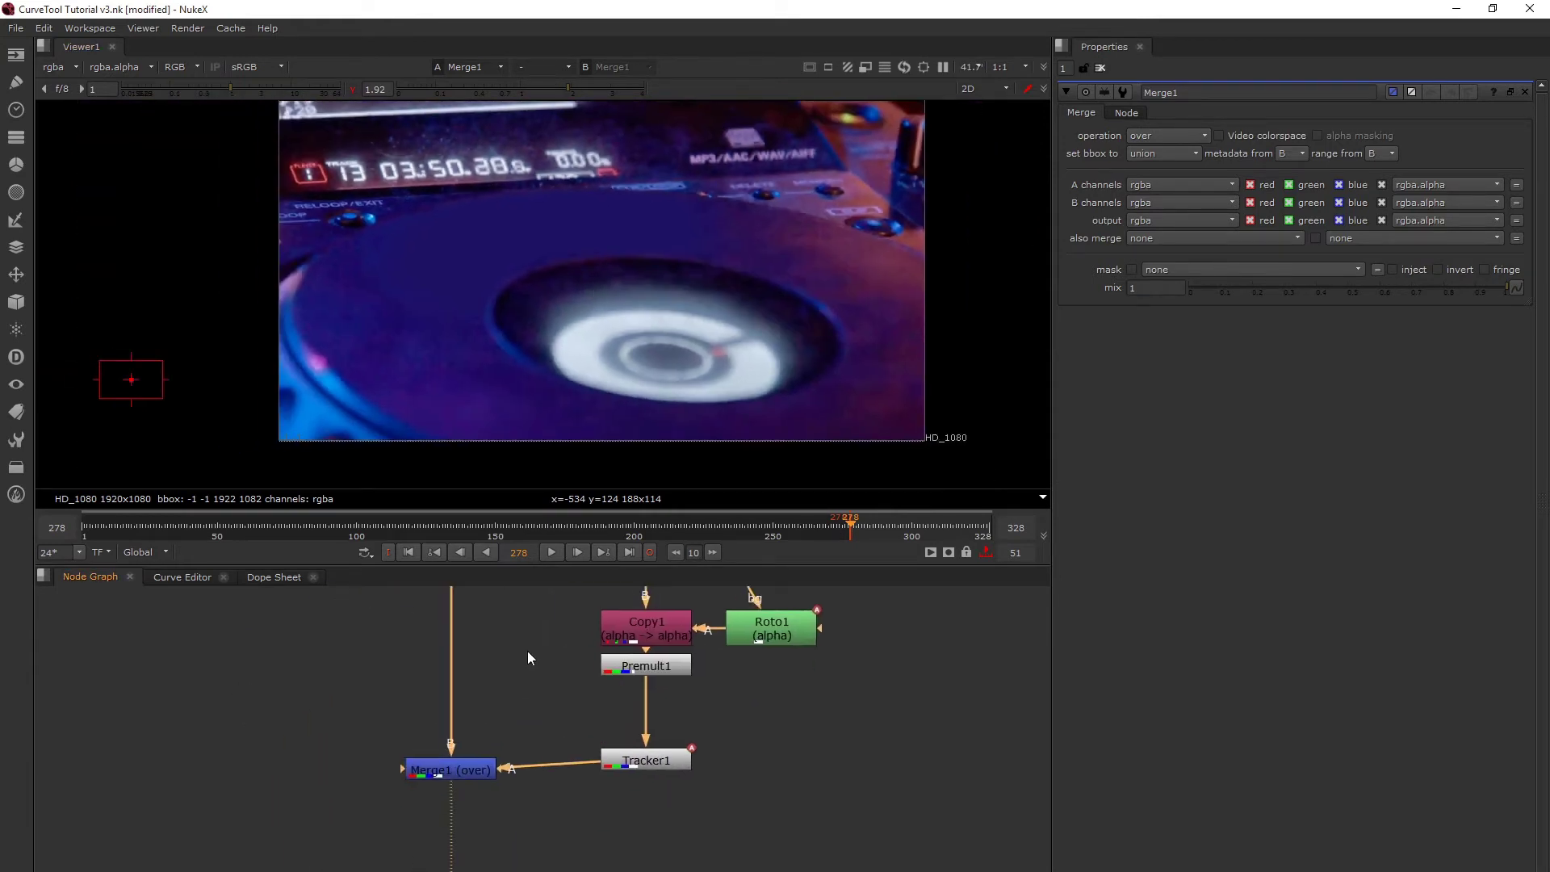
double_click(471, 768)
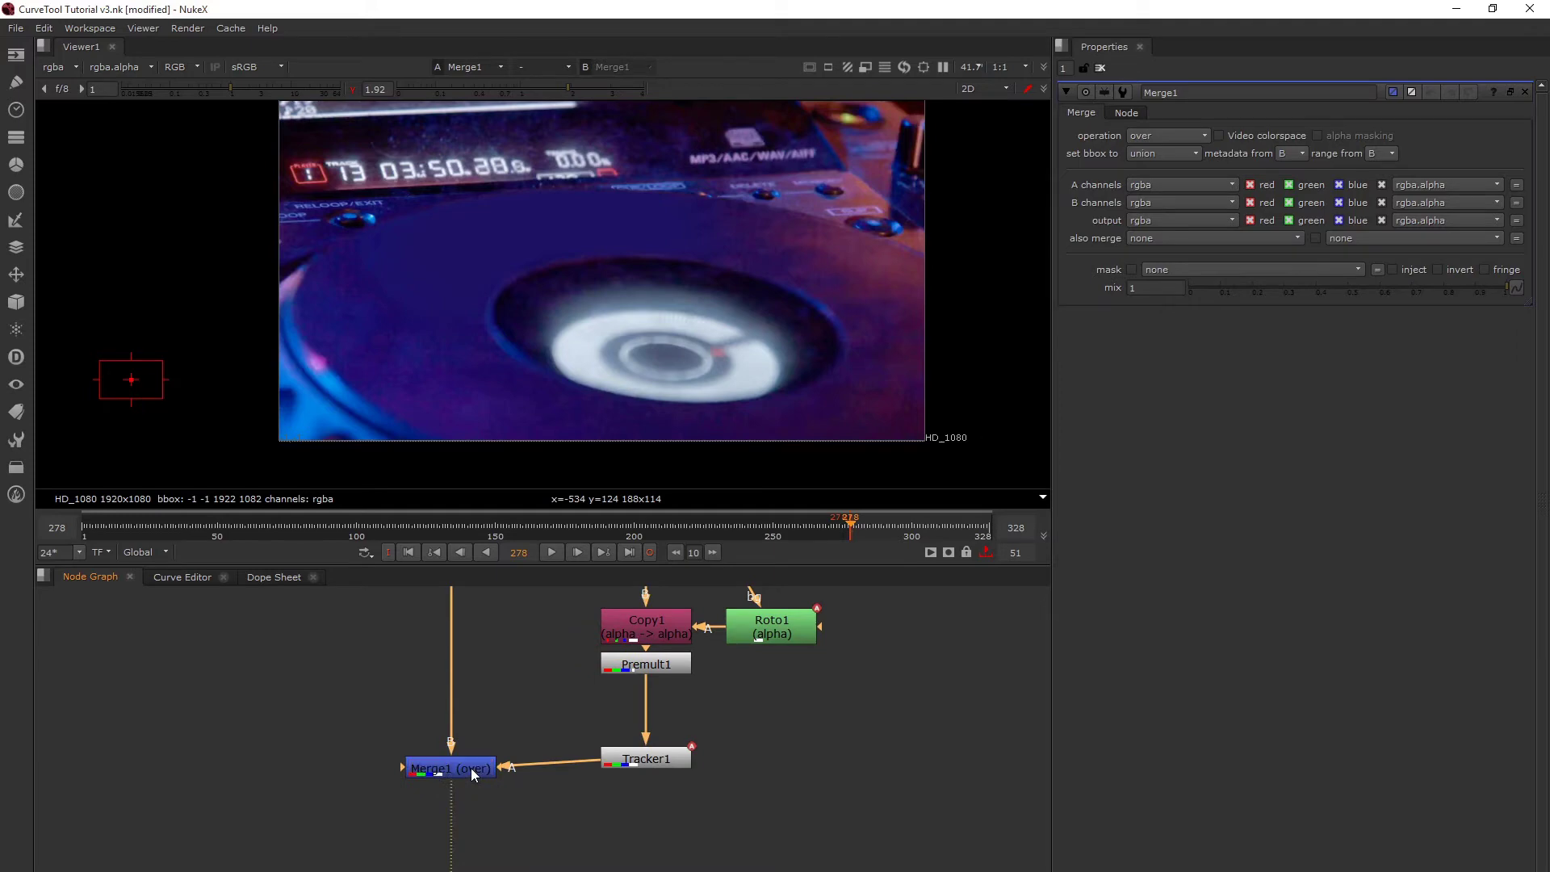
left_click(550, 552)
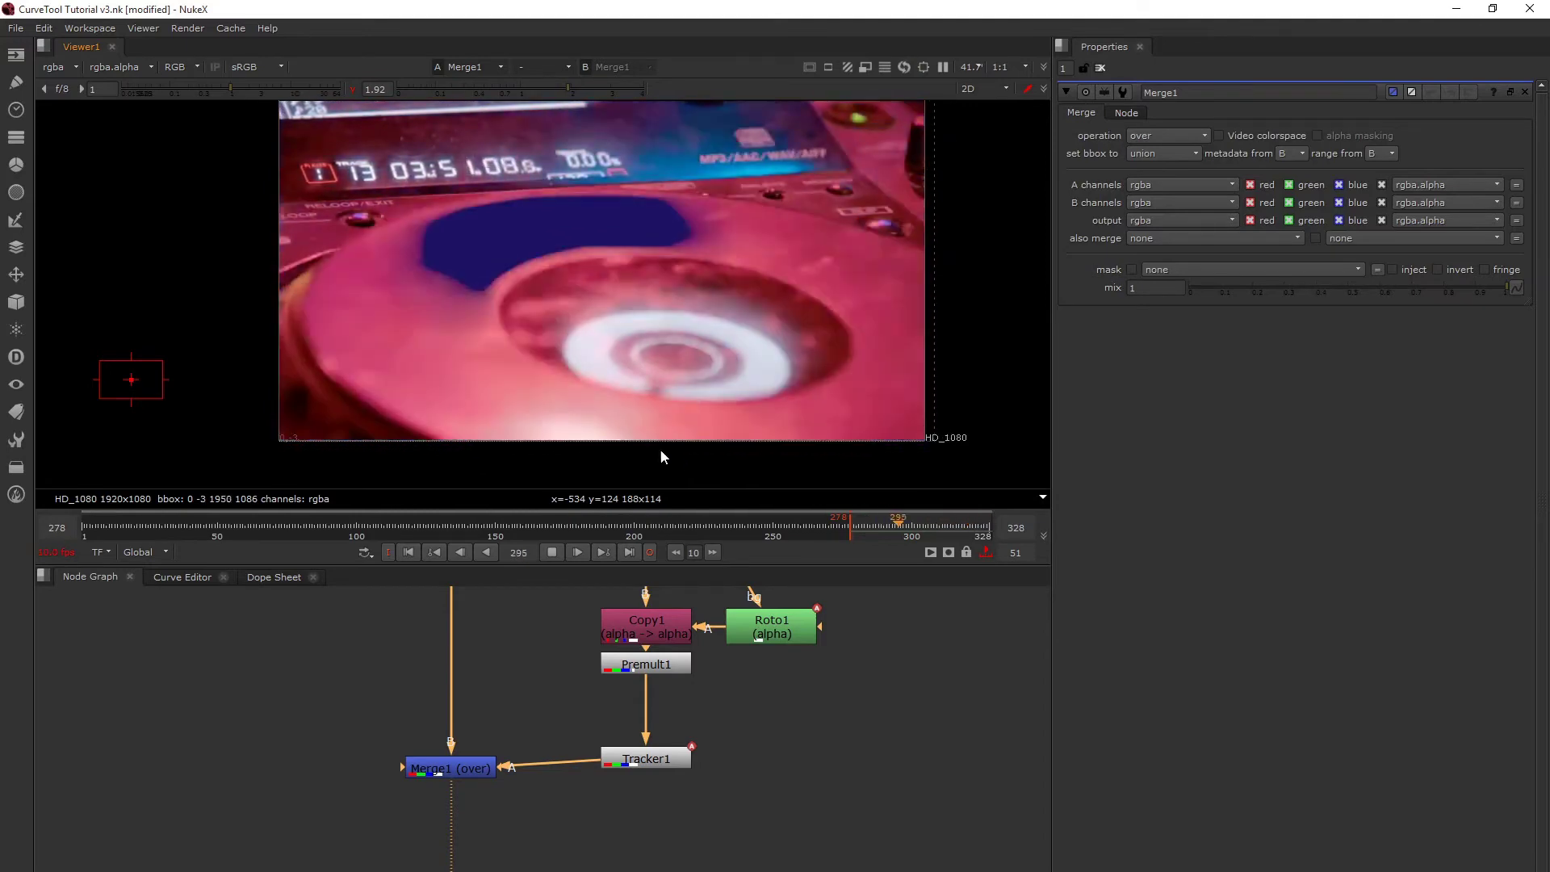
key("k")
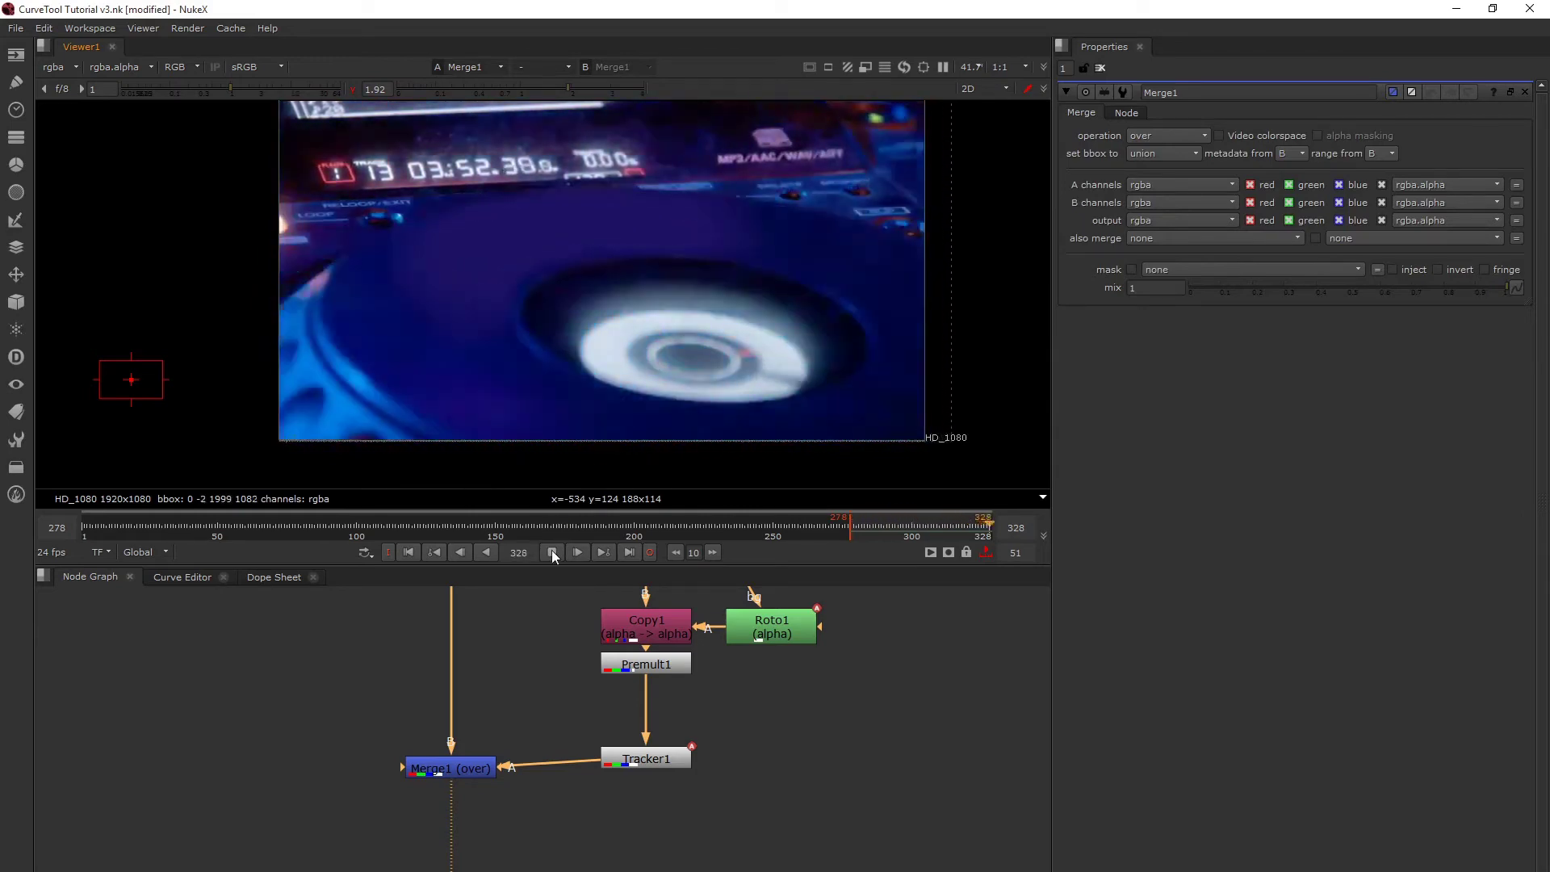
left_click(552, 551)
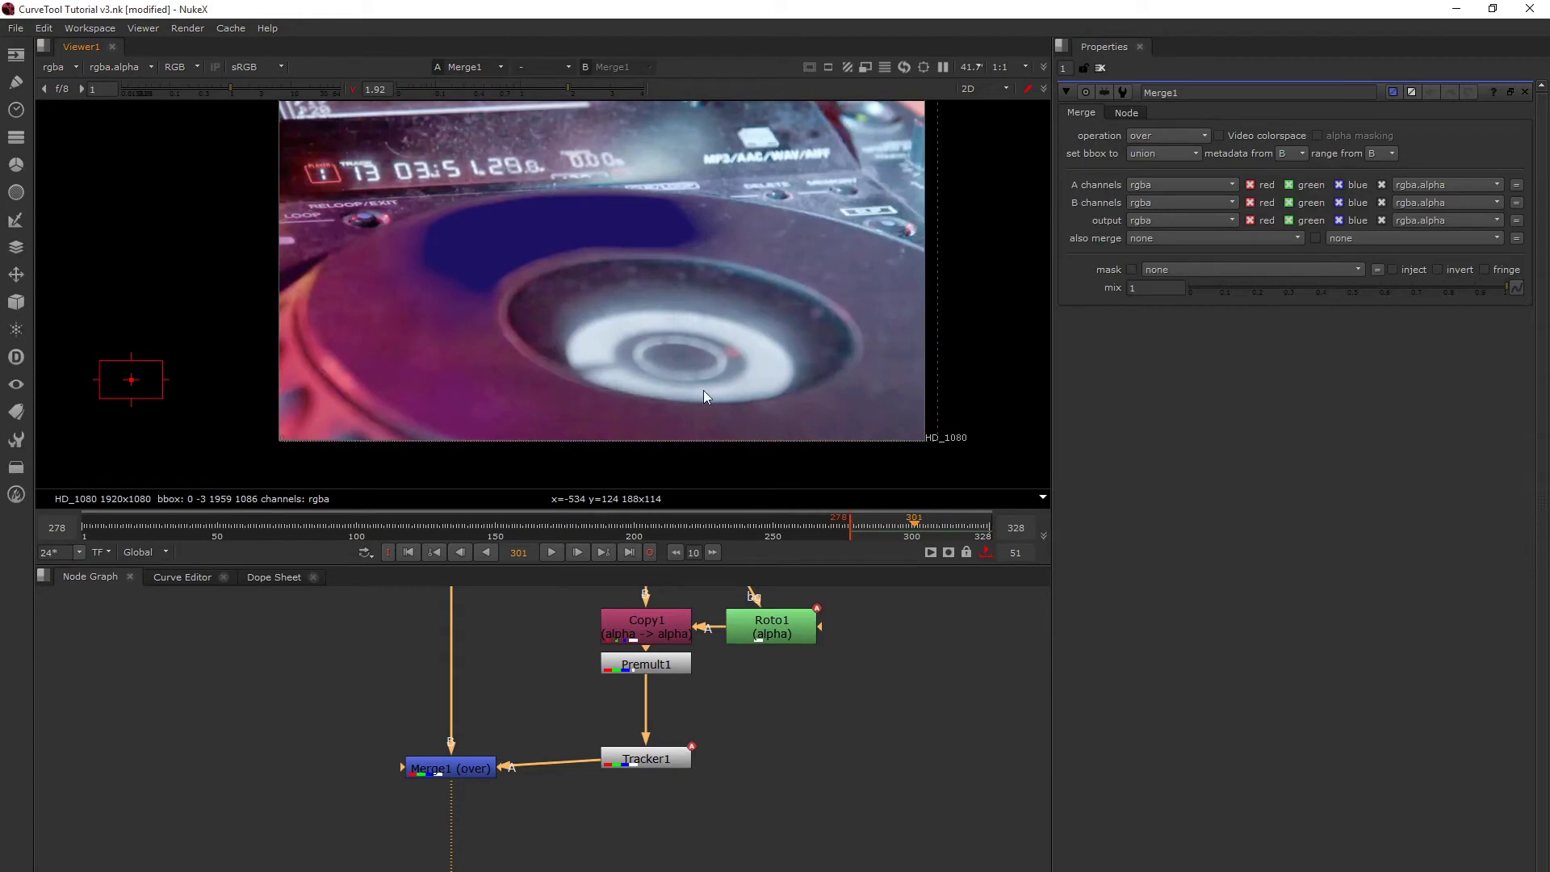
left_click(553, 551)
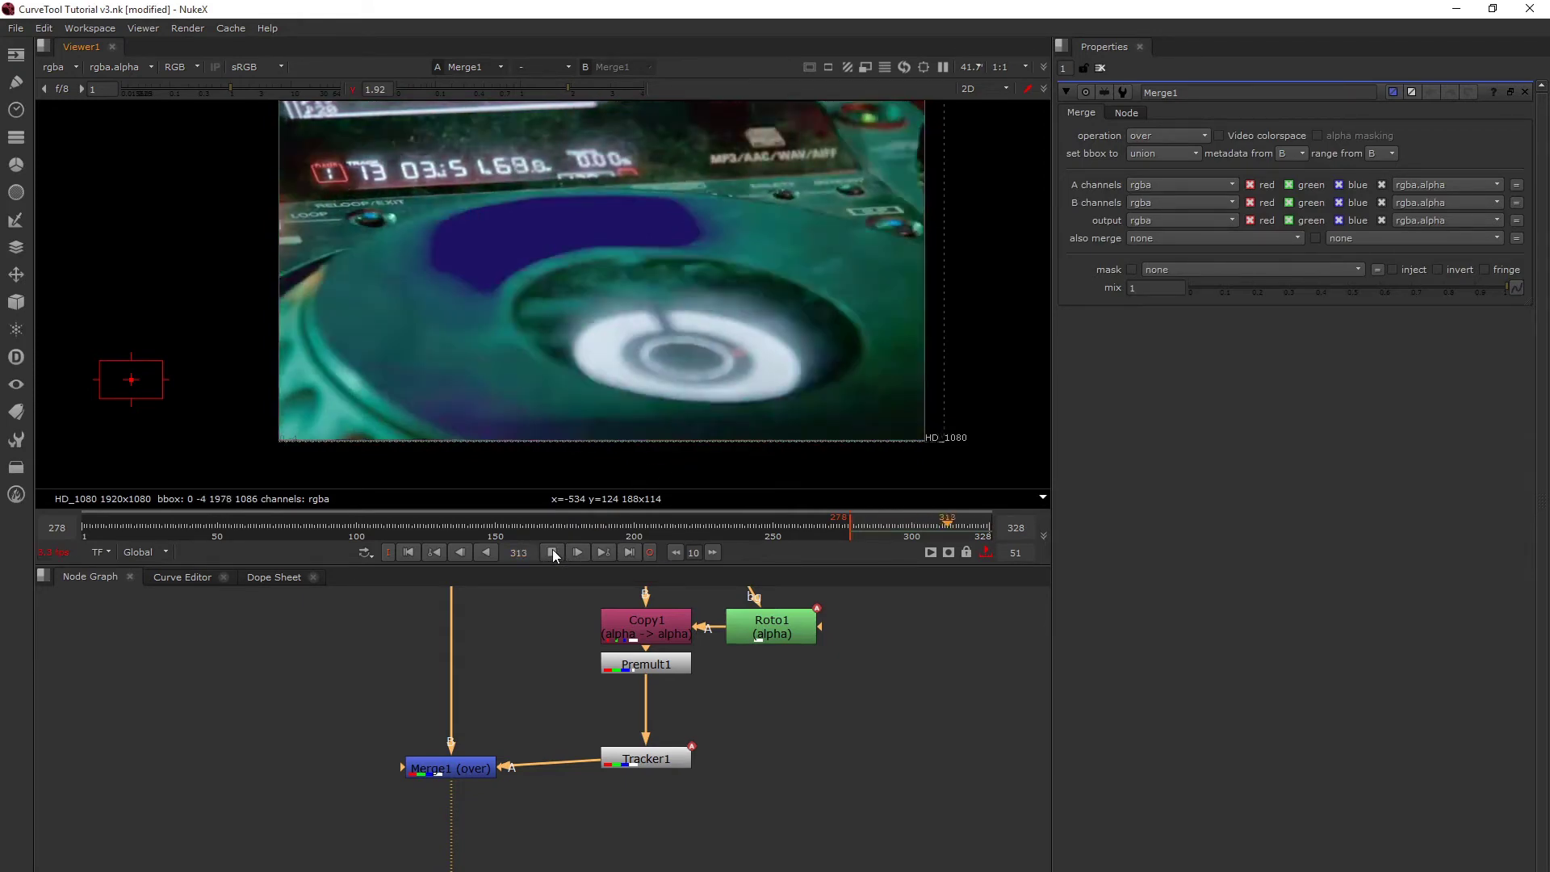
left_click(409, 553)
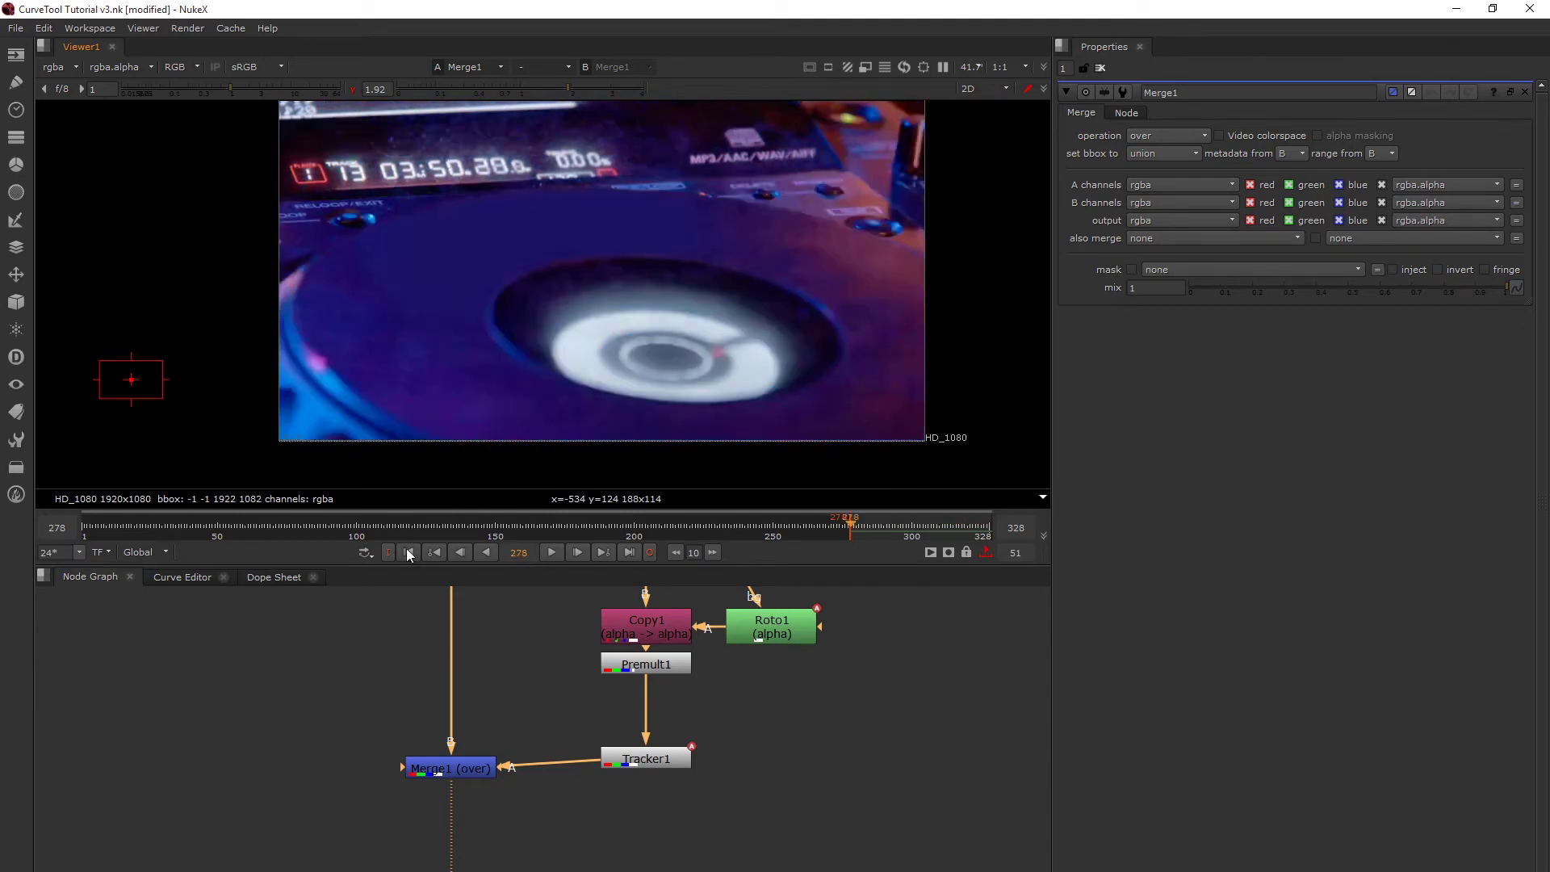
Step: Align Tracker1 level with Merge1 and add an unconnected CurveTool node beside and below it
left_click_drag(623, 761, 627, 772)
left_click(728, 733)
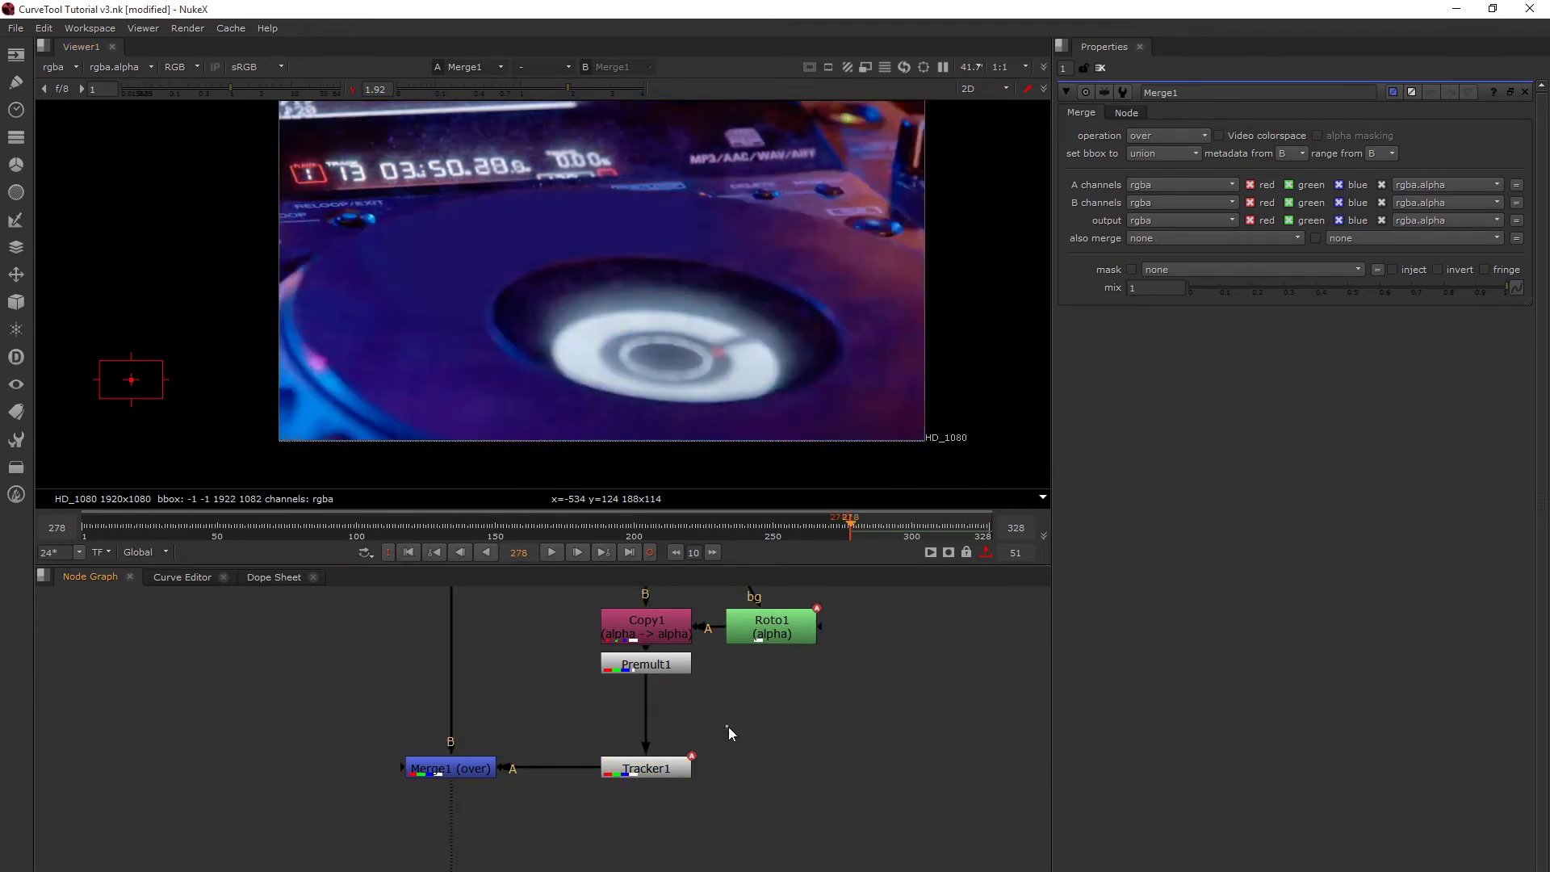
key("Tab")
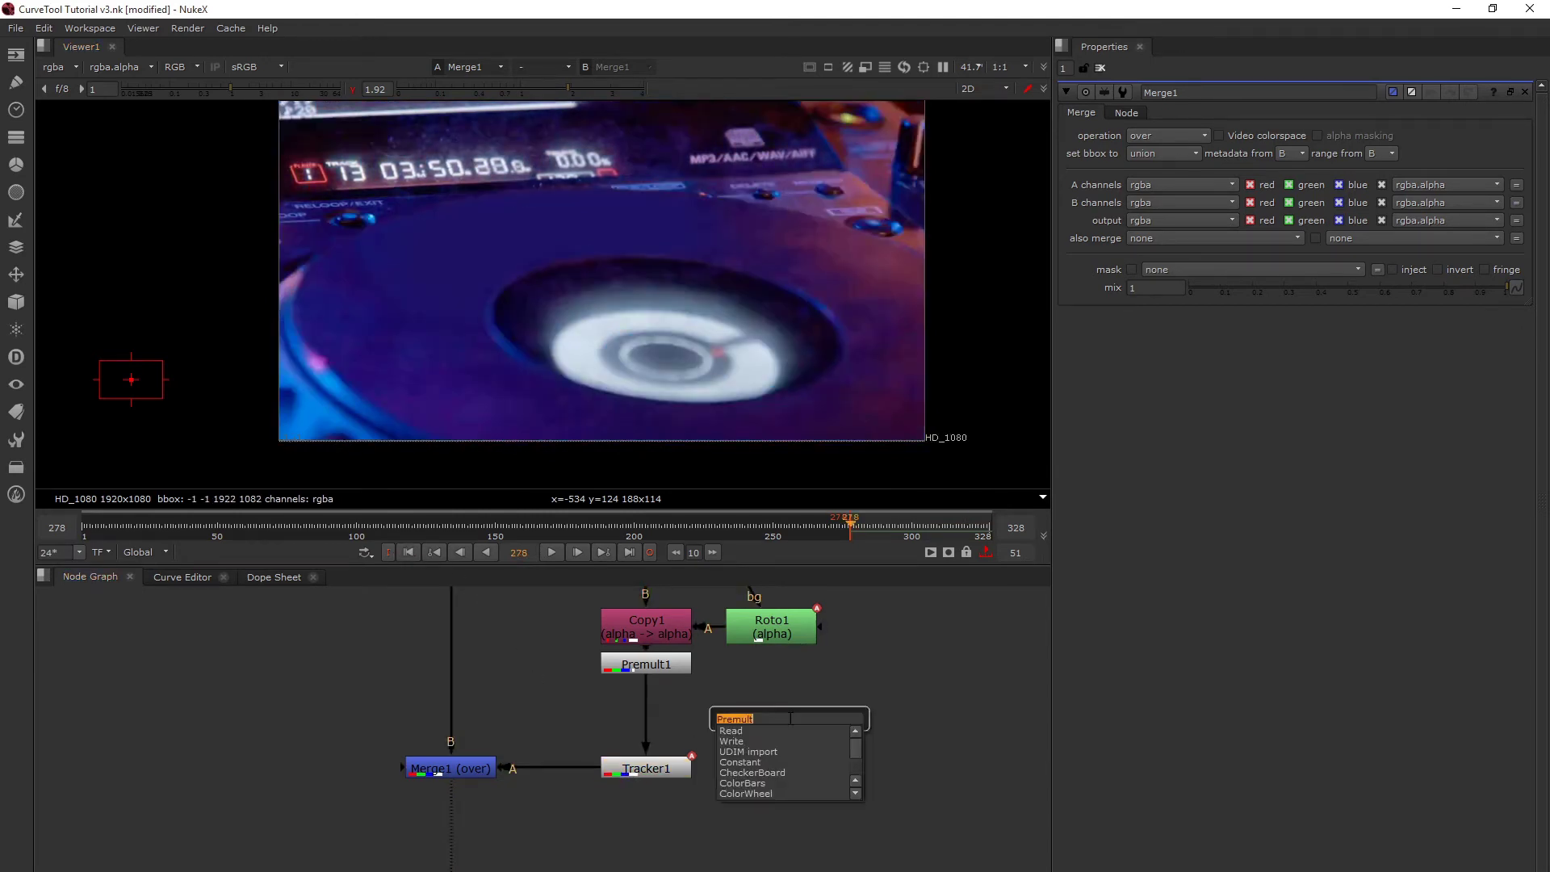
type("curve")
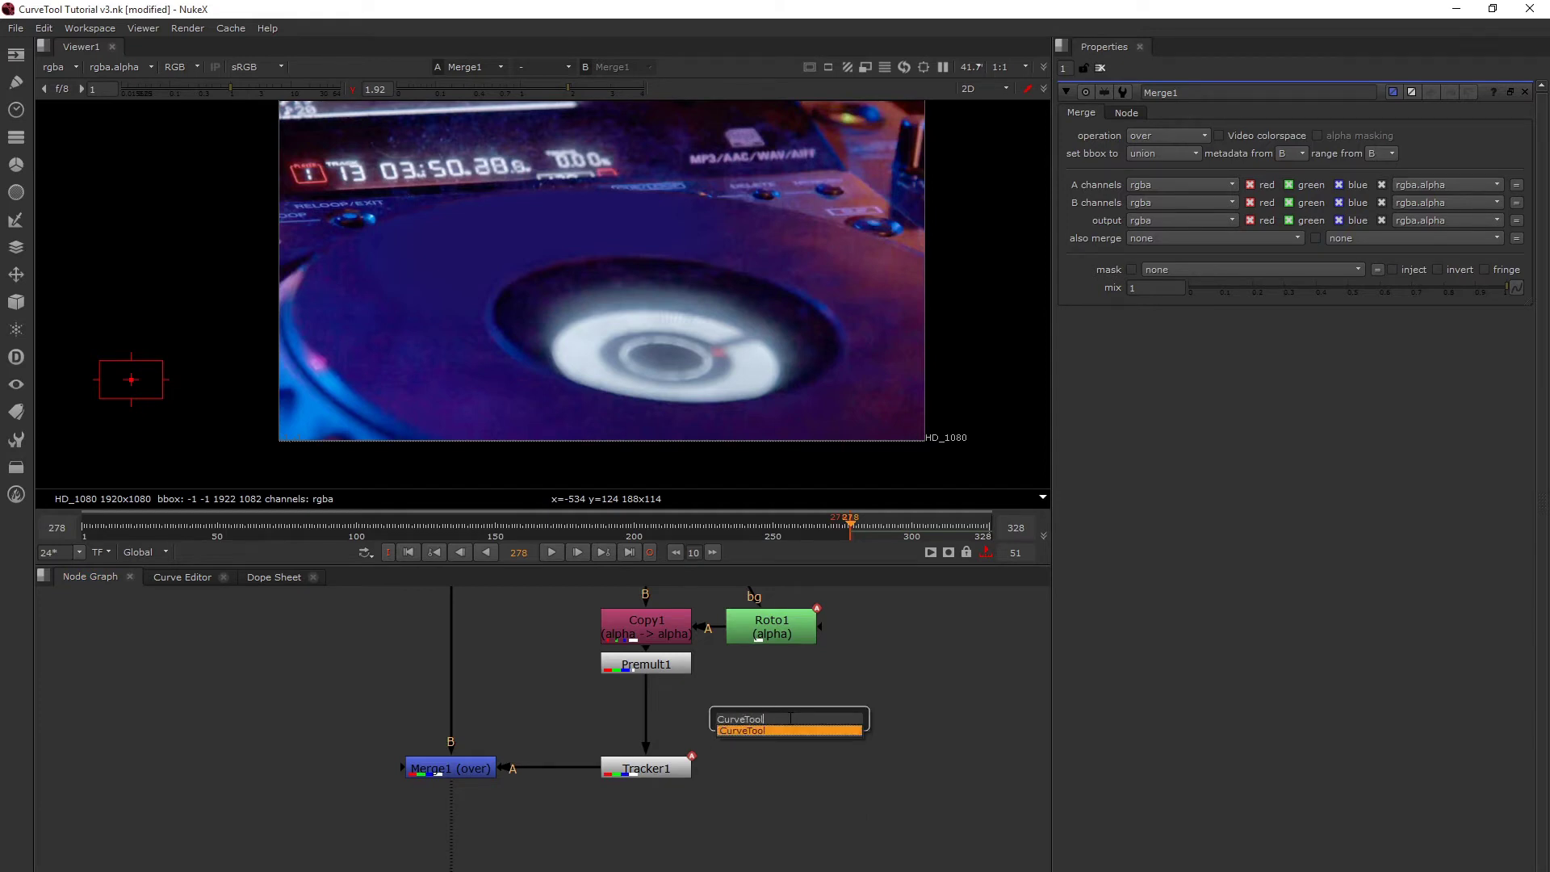
key("Return")
left_click_drag(788, 719, 793, 821)
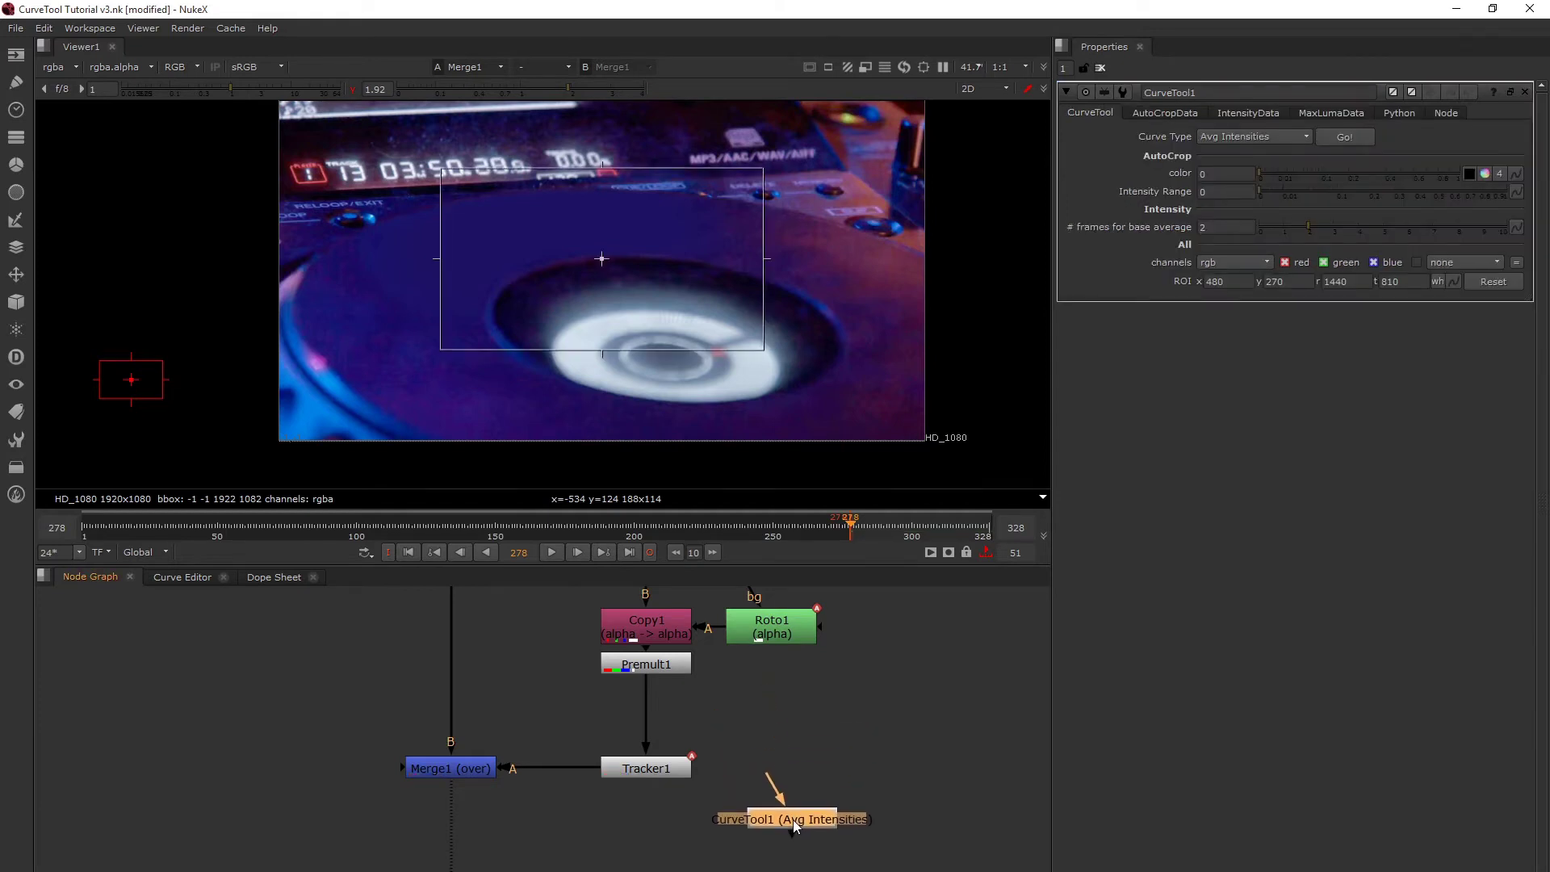
Step: Duplicate Tracker1 to the left of Merge1 and connect the copy's input to Read2
scroll(695, 788, "down", 3)
middle_click_drag(695, 788, 713, 792)
left_click(713, 787)
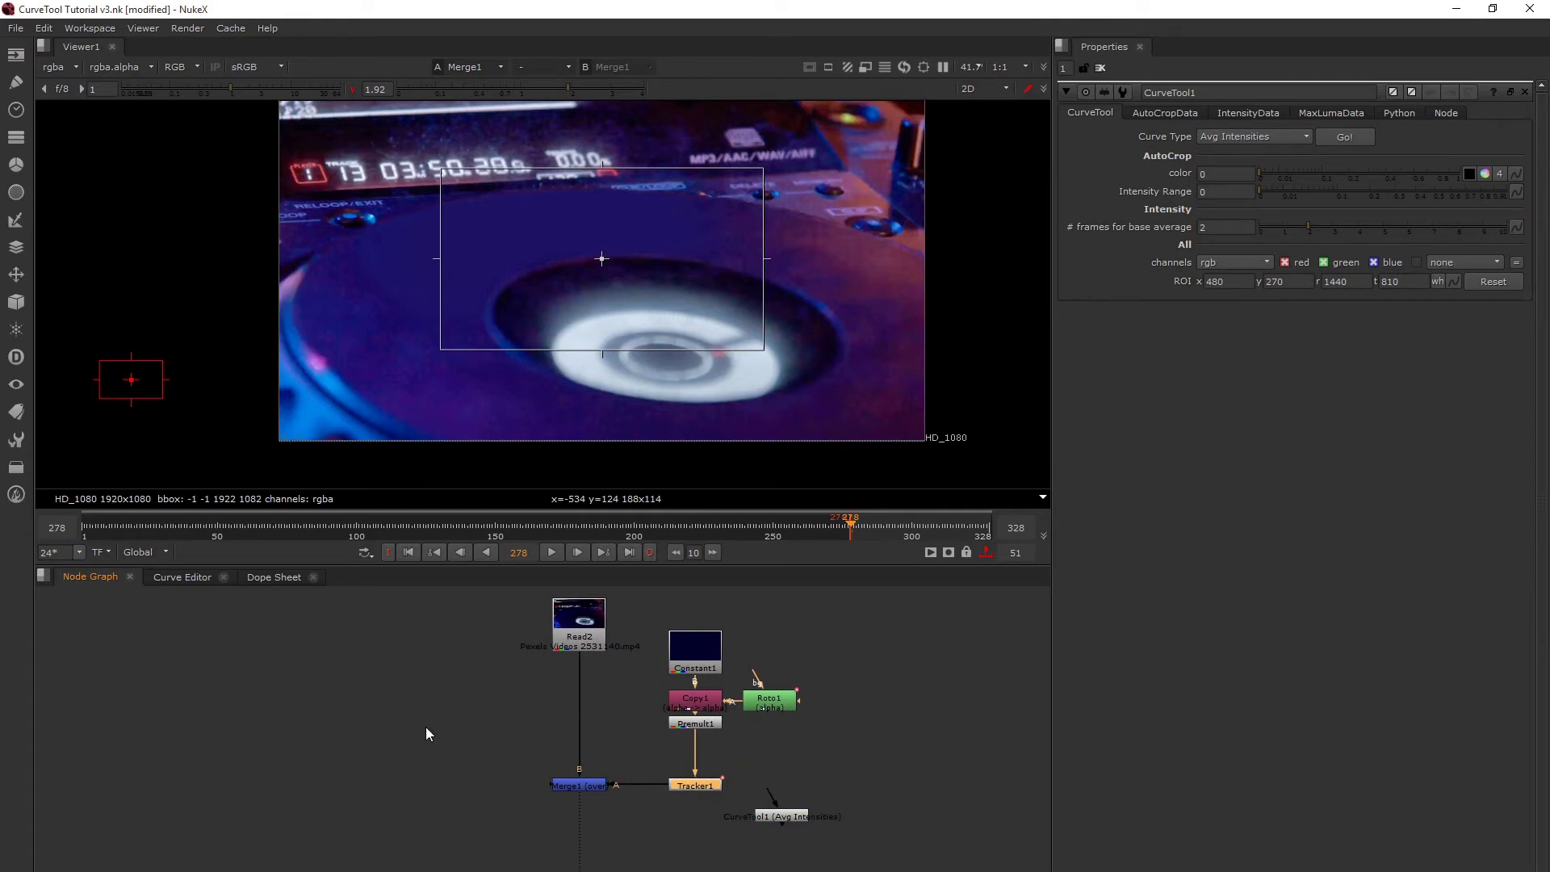
left_click(478, 738)
key("ctrl+v")
left_click_drag(475, 724, 568, 629)
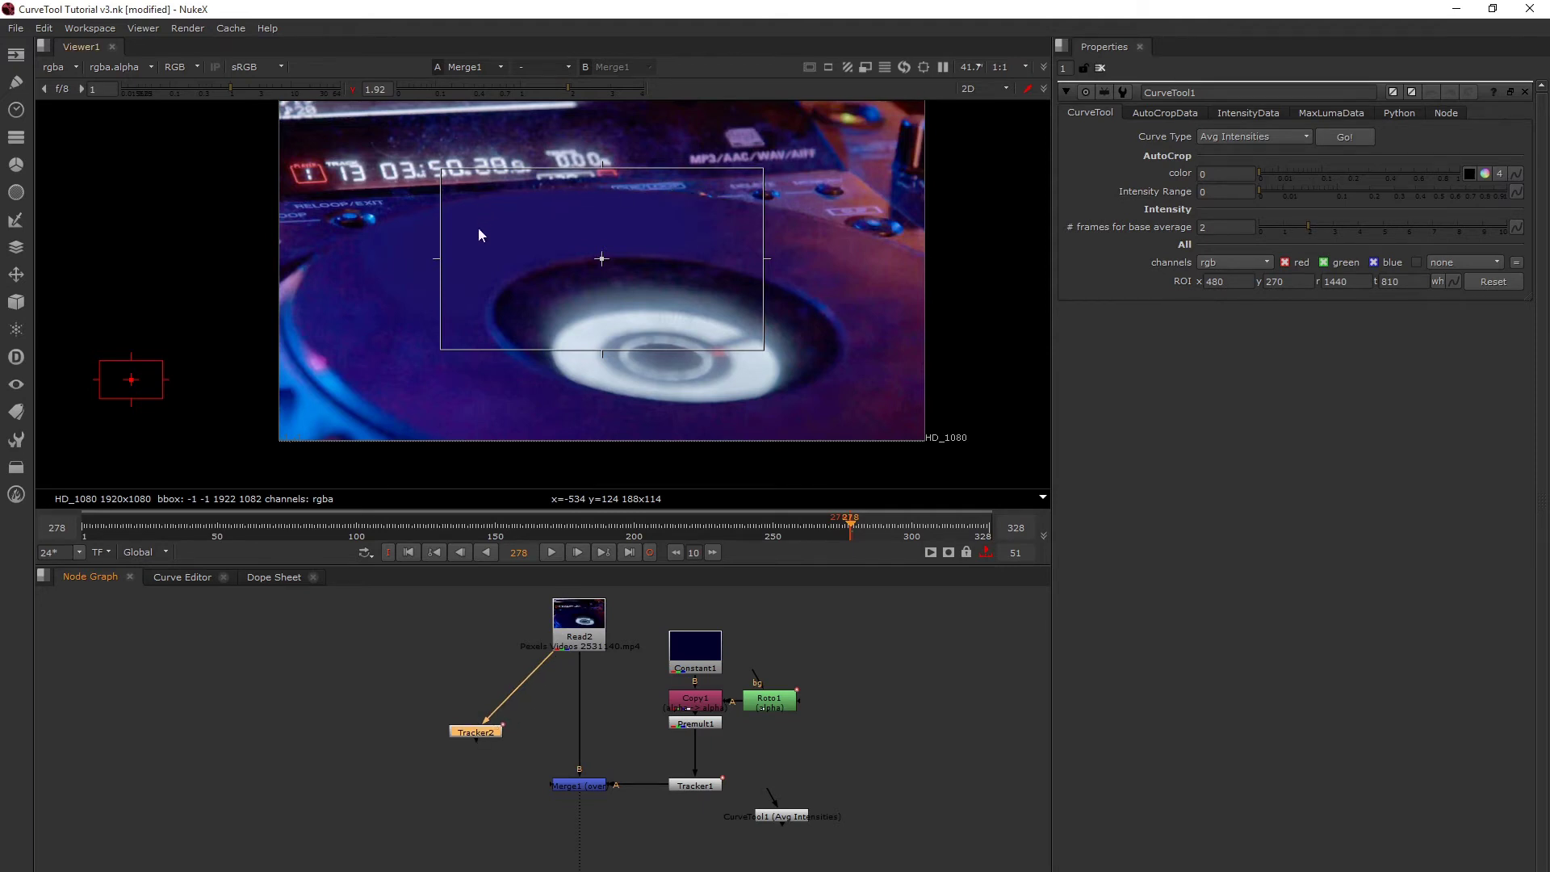
Step: Show Tracker2 in the viewer and set its transform to stabilize
double_click(491, 734)
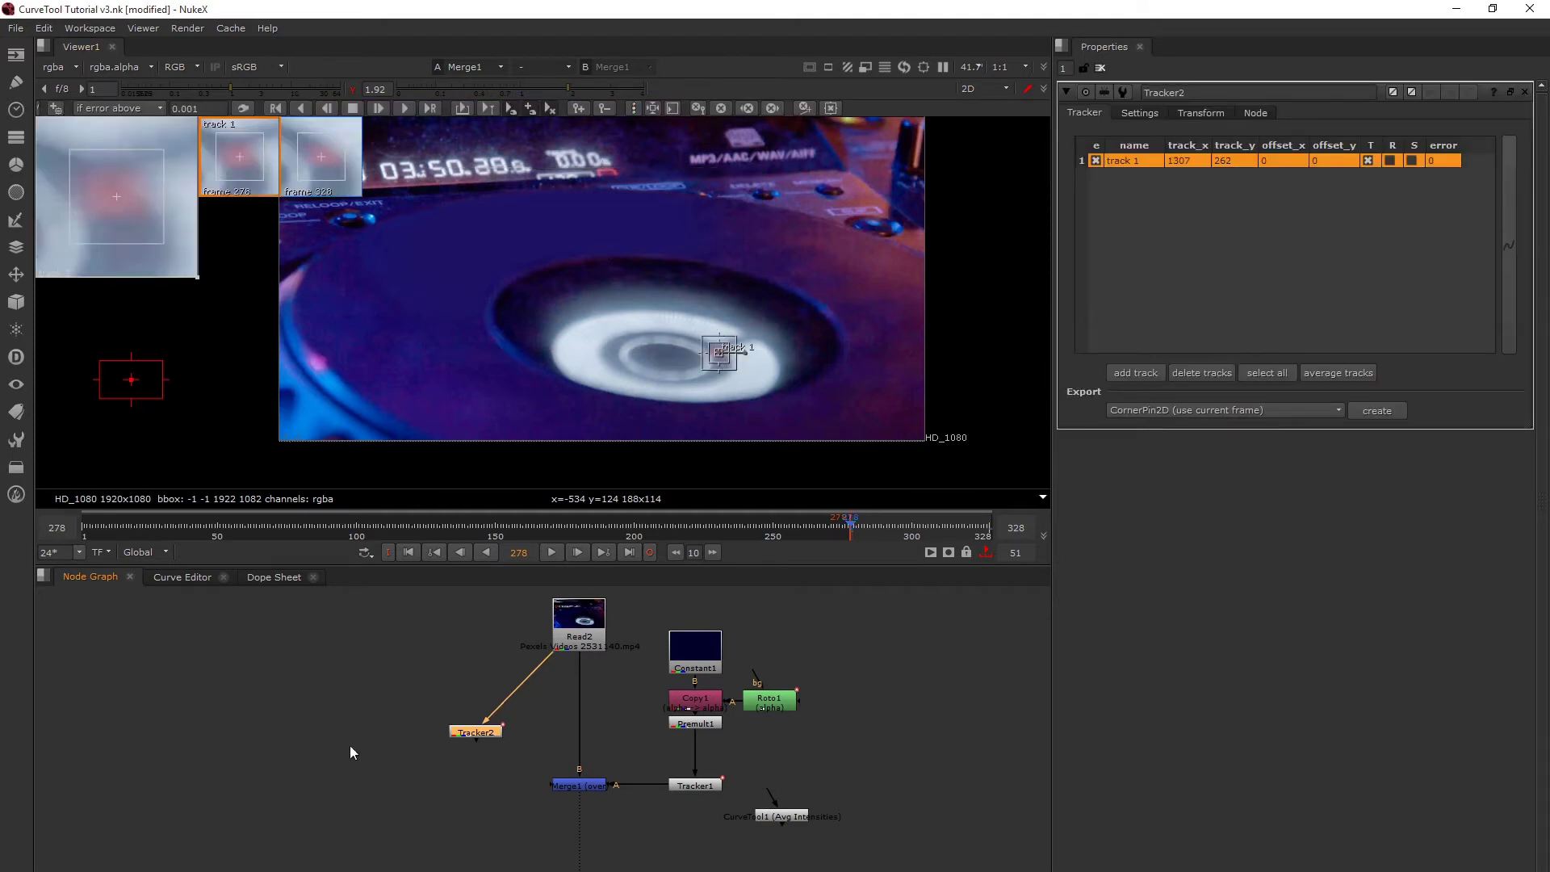
key("1")
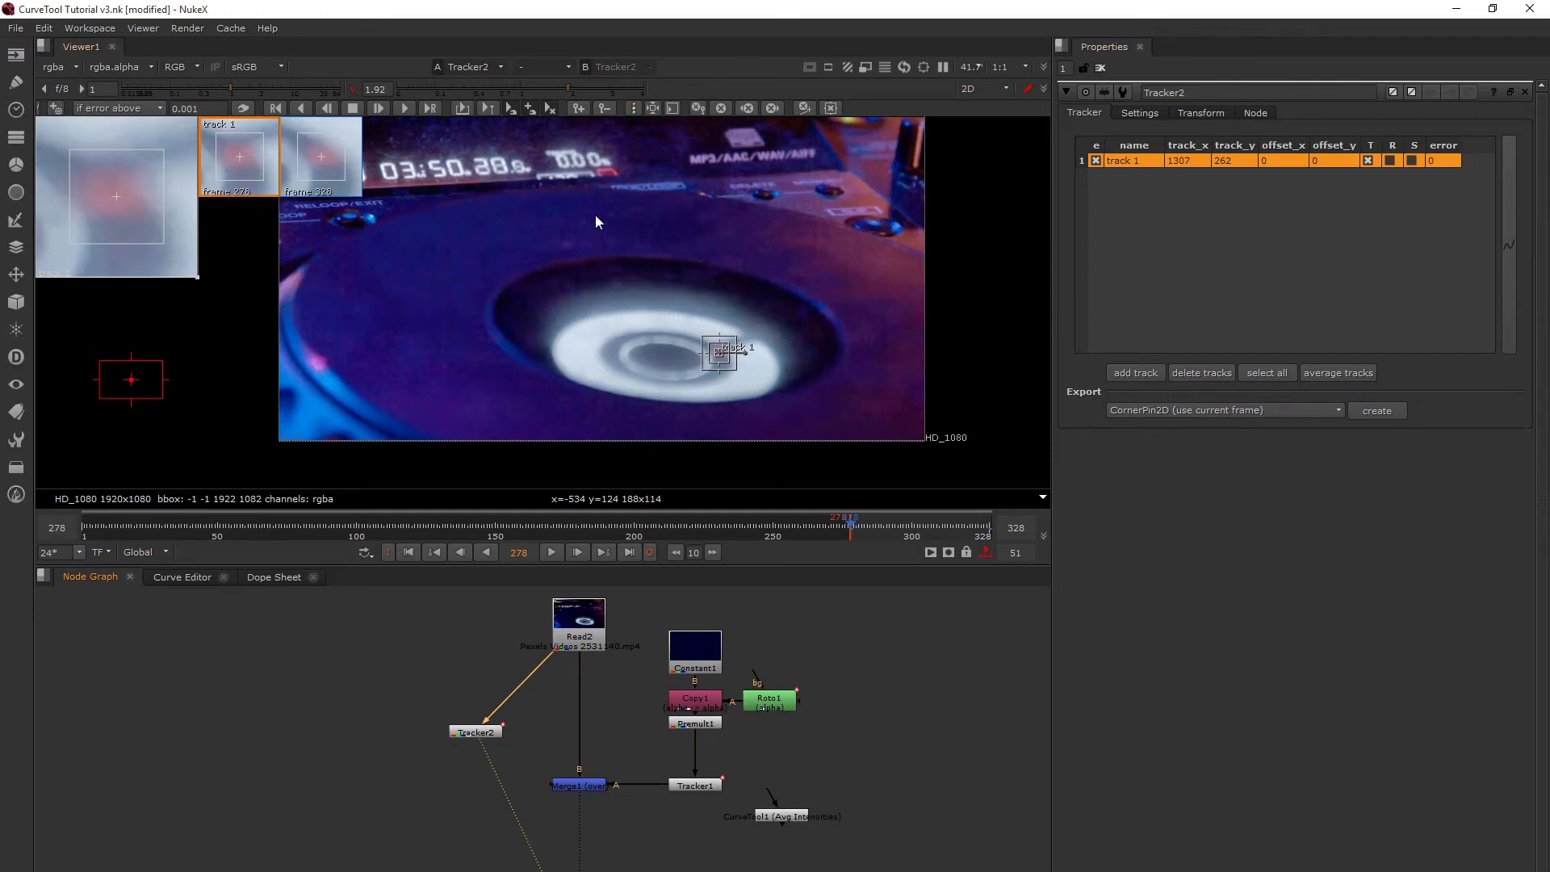
left_click(1195, 113)
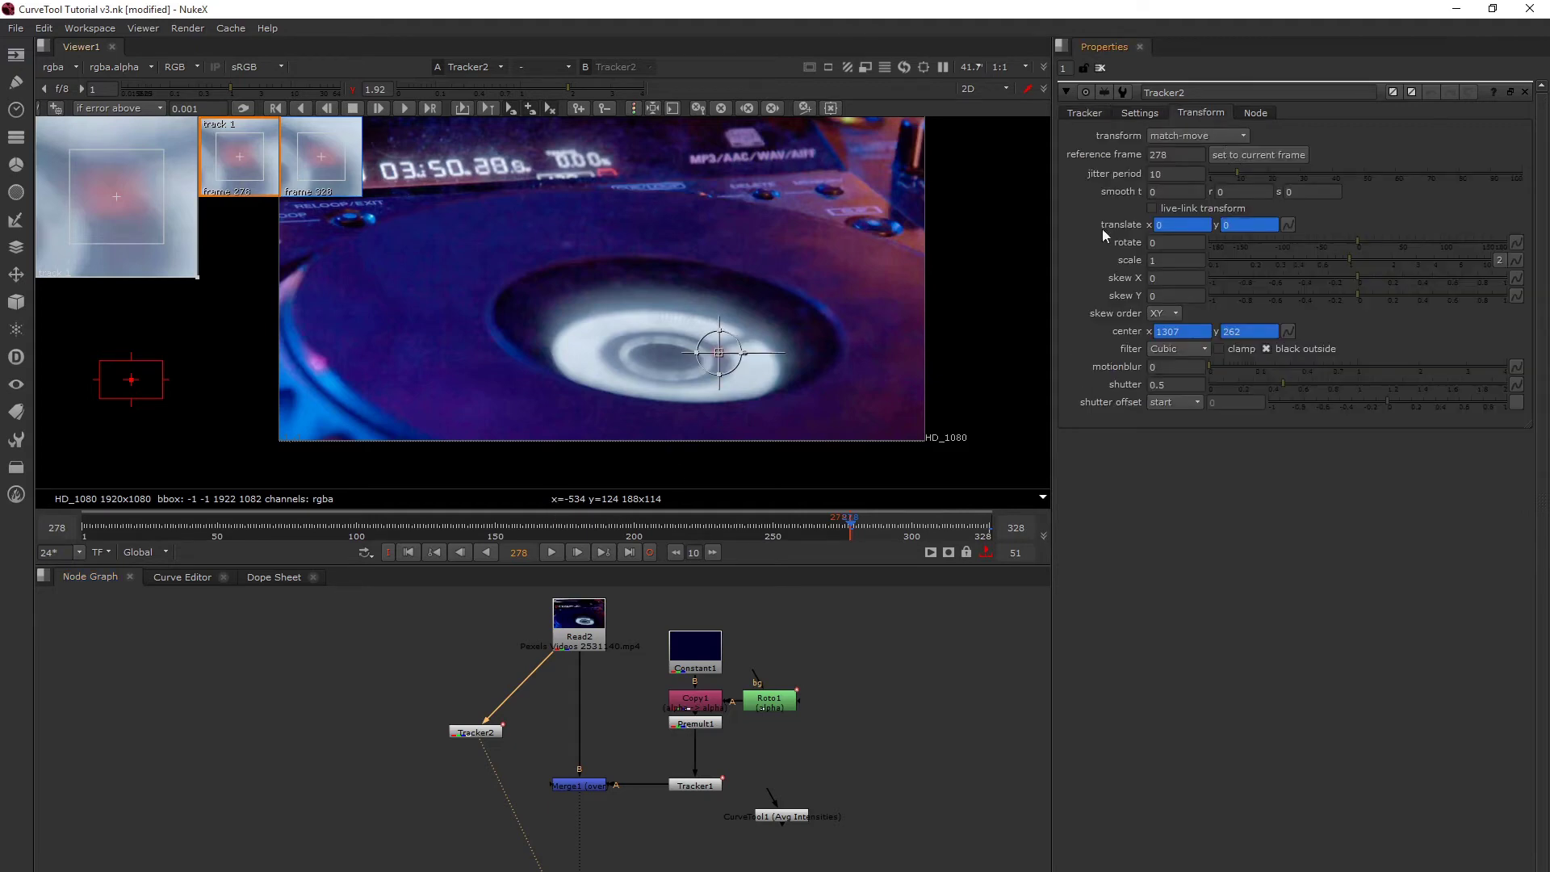
left_click(1195, 134)
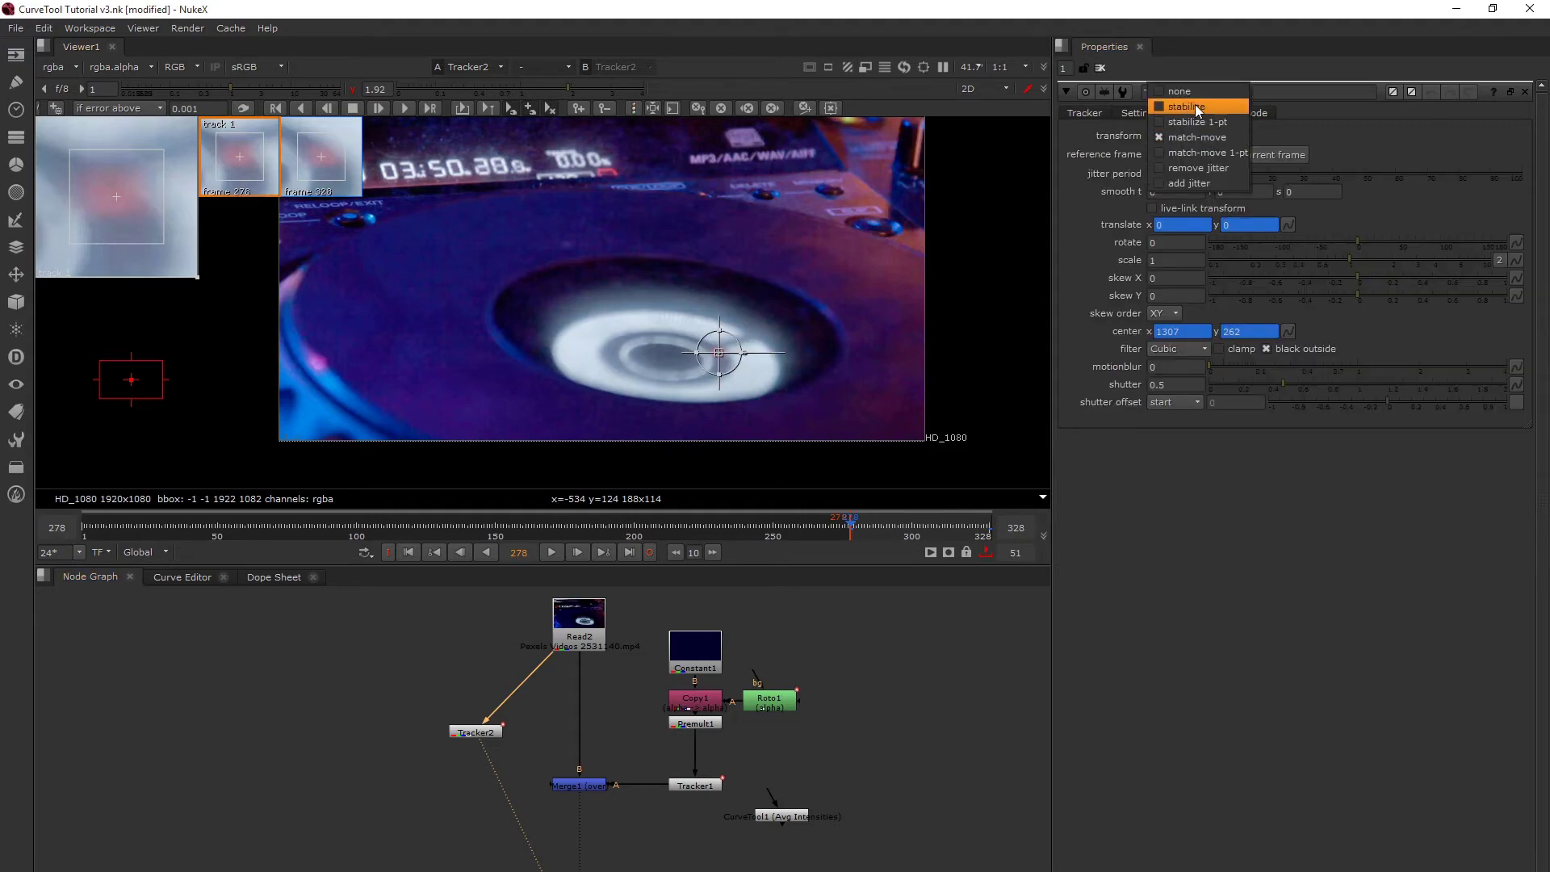
left_click(1187, 107)
Step: Connect CurveTool1 below Tracker2 and show its output in the viewer with its properties open
left_click_drag(482, 743, 486, 727)
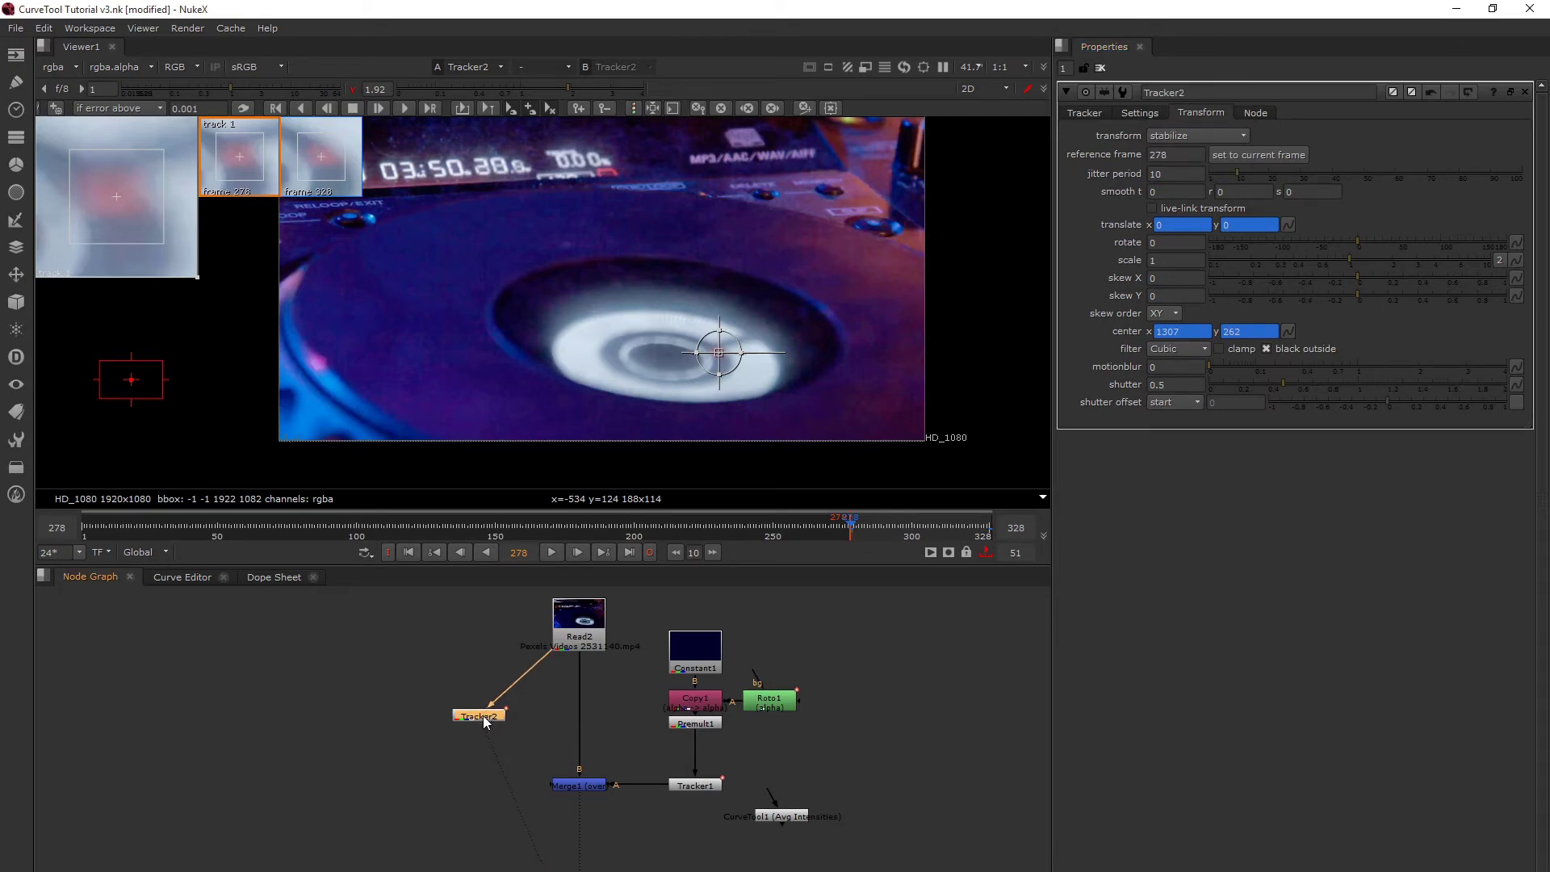
left_click_drag(807, 825, 498, 766)
double_click(497, 766)
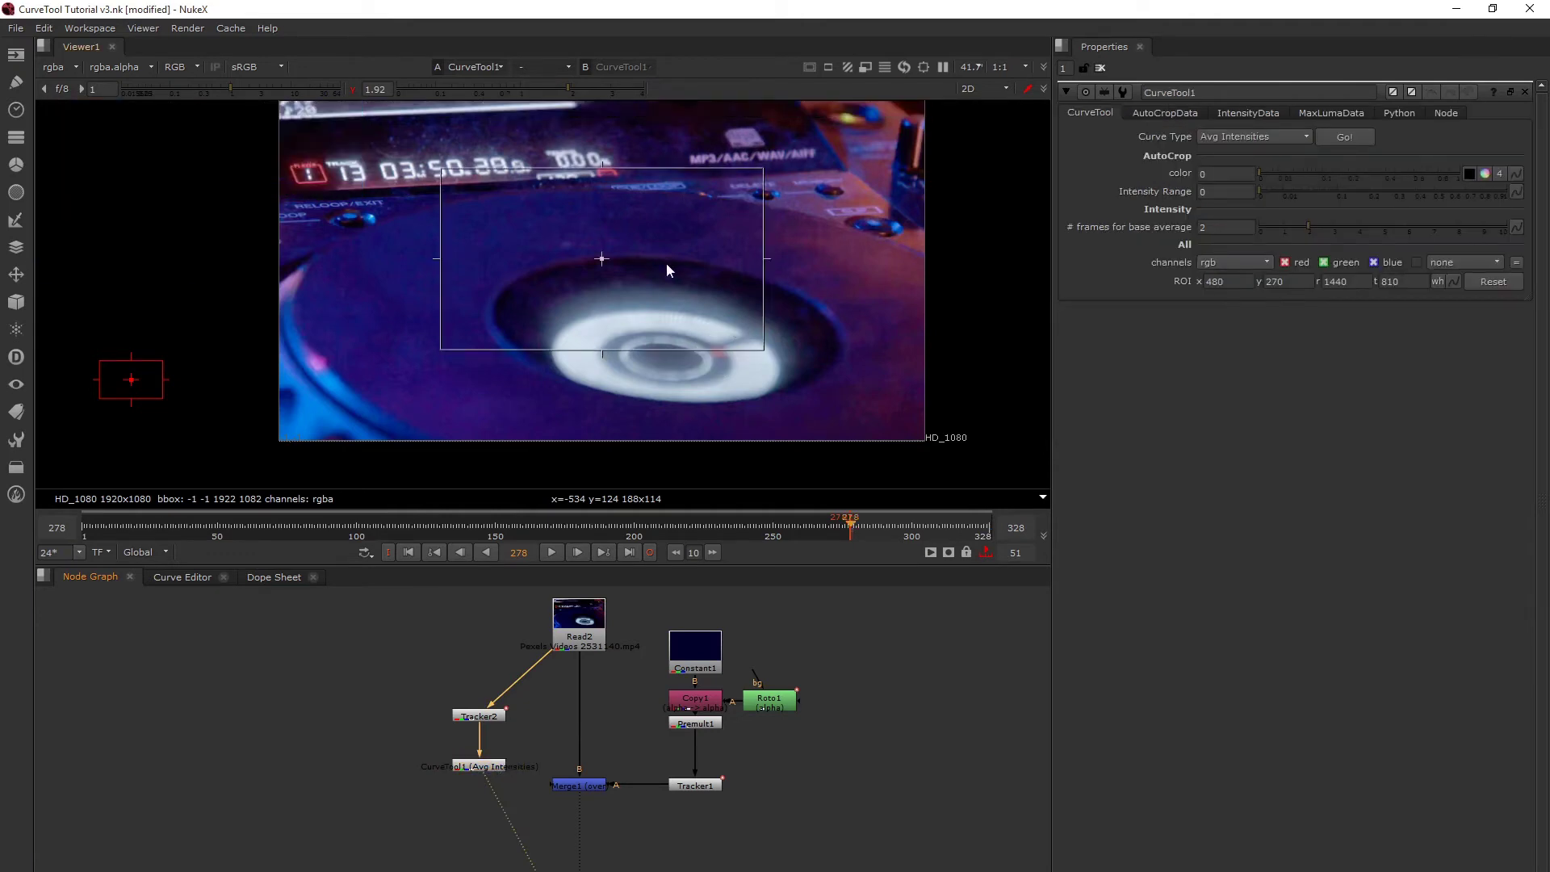
Step: Shrink CurveTool1's region of interest to the plain dark platter area, with x 638, y 568, r 1116 and t 736
scroll(667, 264, "down", 2)
left_click_drag(730, 191, 671, 210)
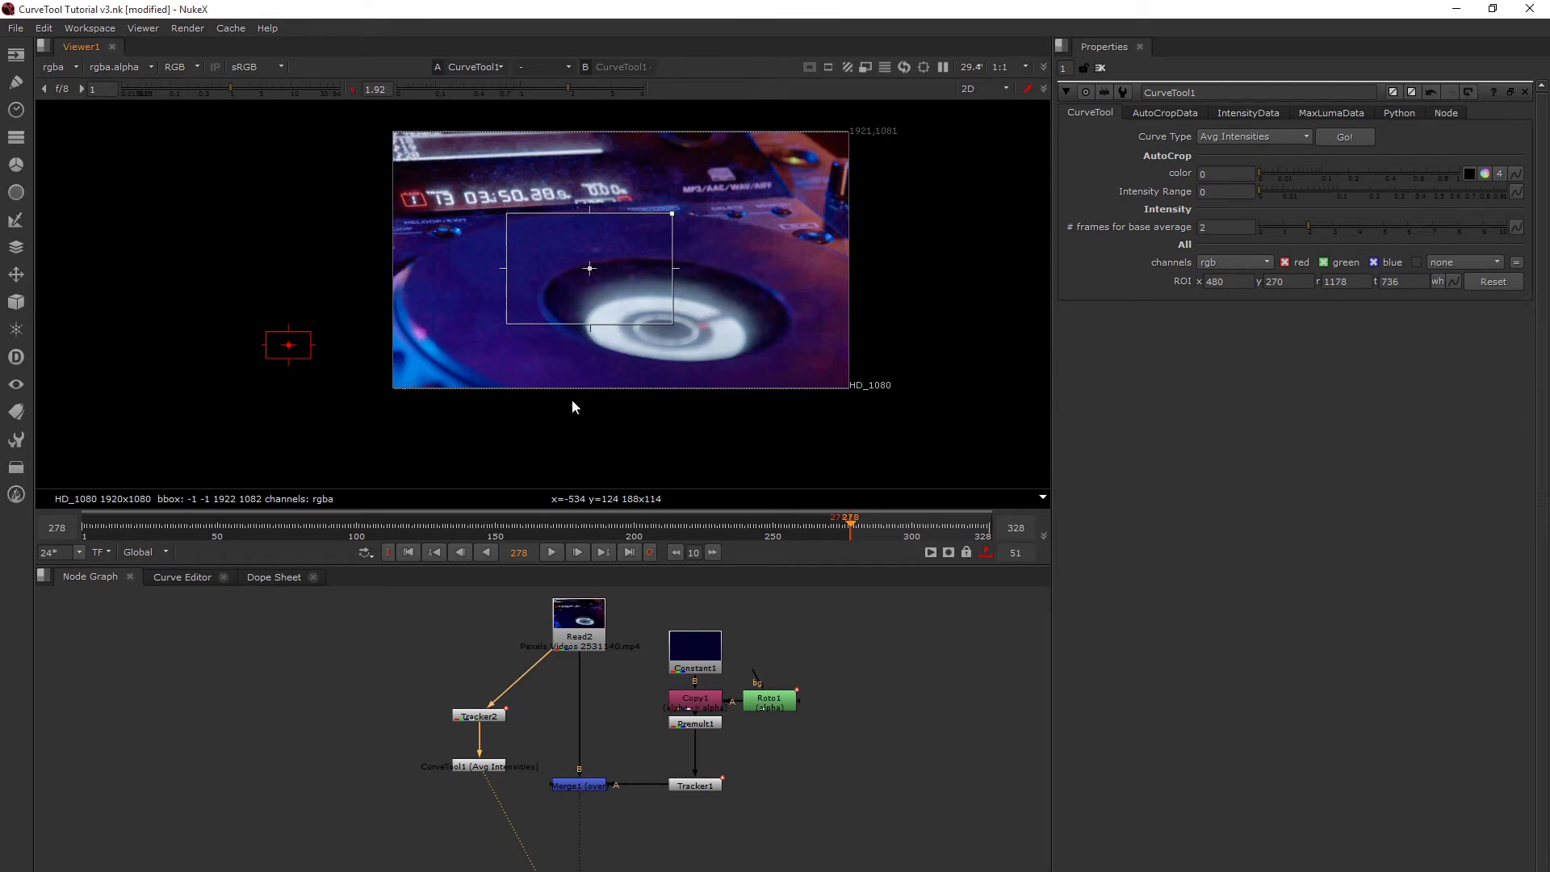
left_click(460, 766)
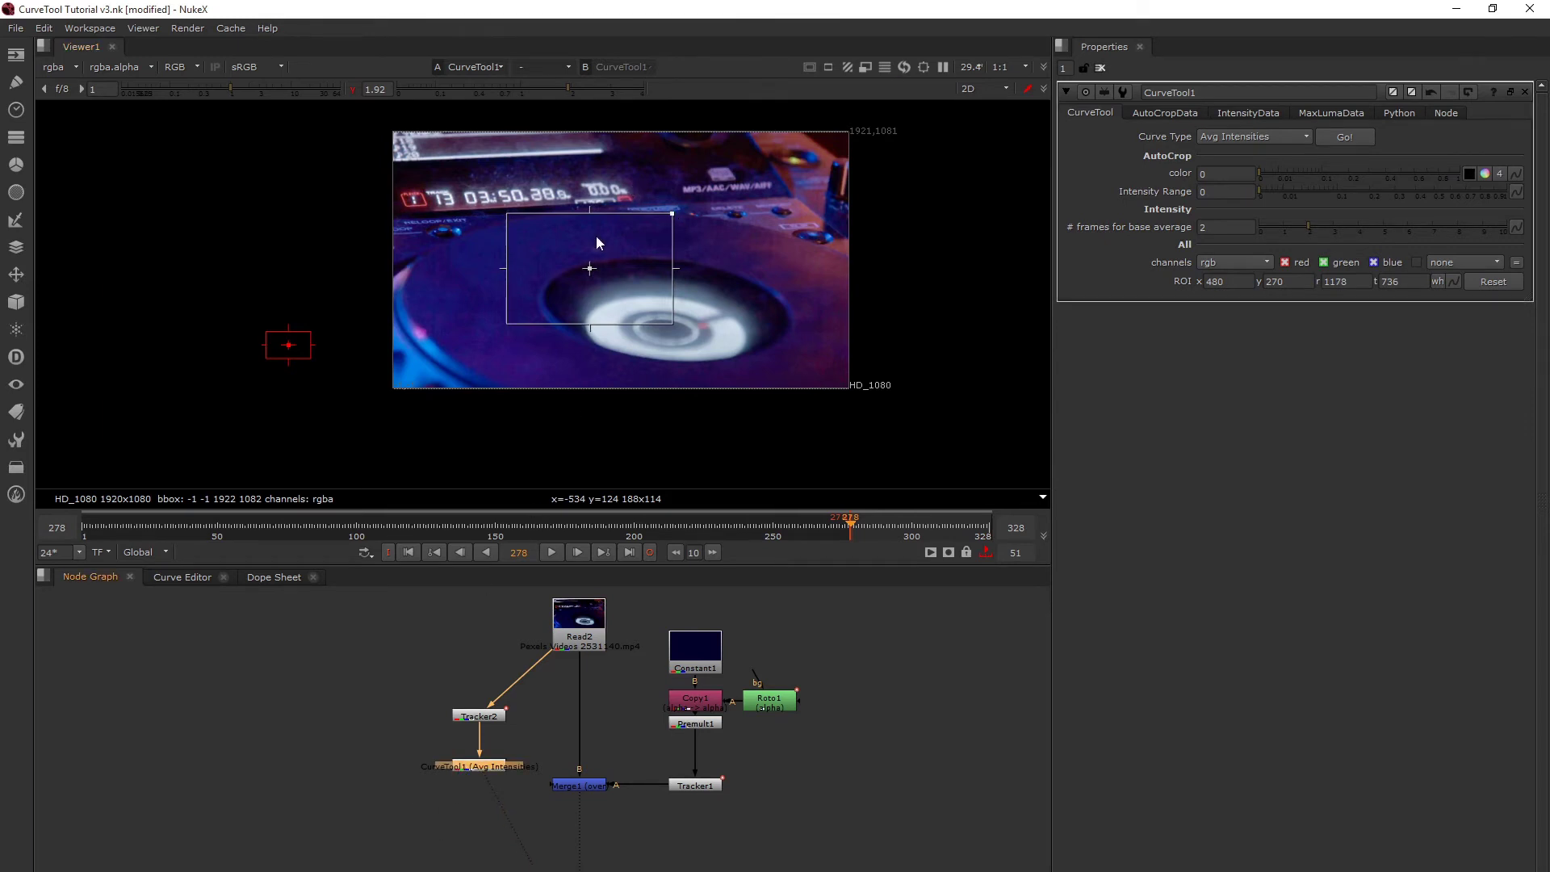
scroll(598, 241, "up", 2)
left_click_drag(470, 359, 523, 260)
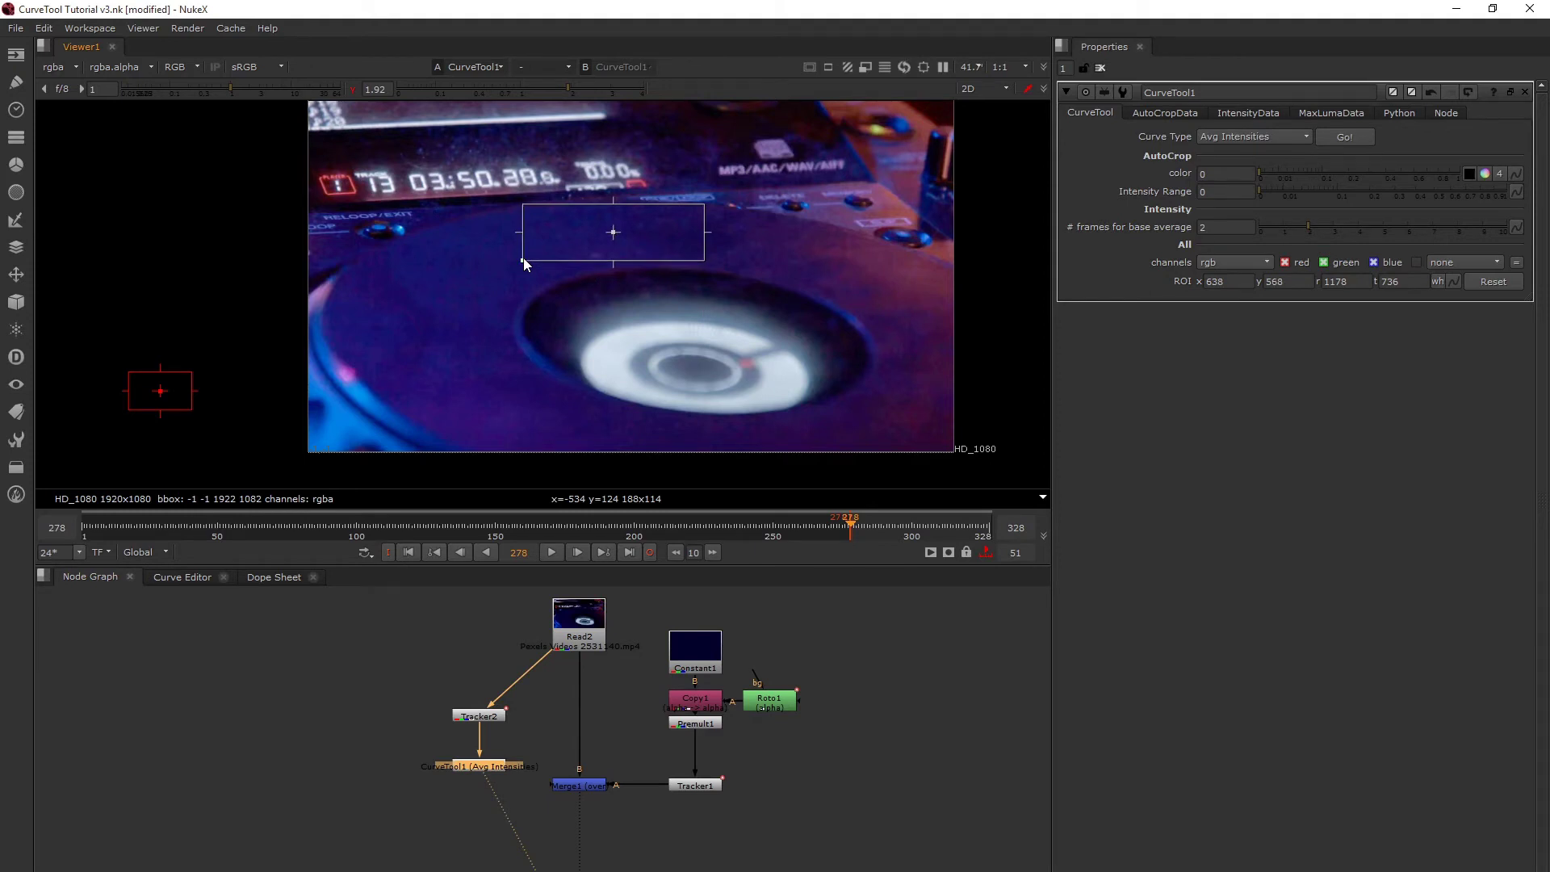
scroll(524, 258, "up", 1)
left_click_drag(709, 232, 678, 231)
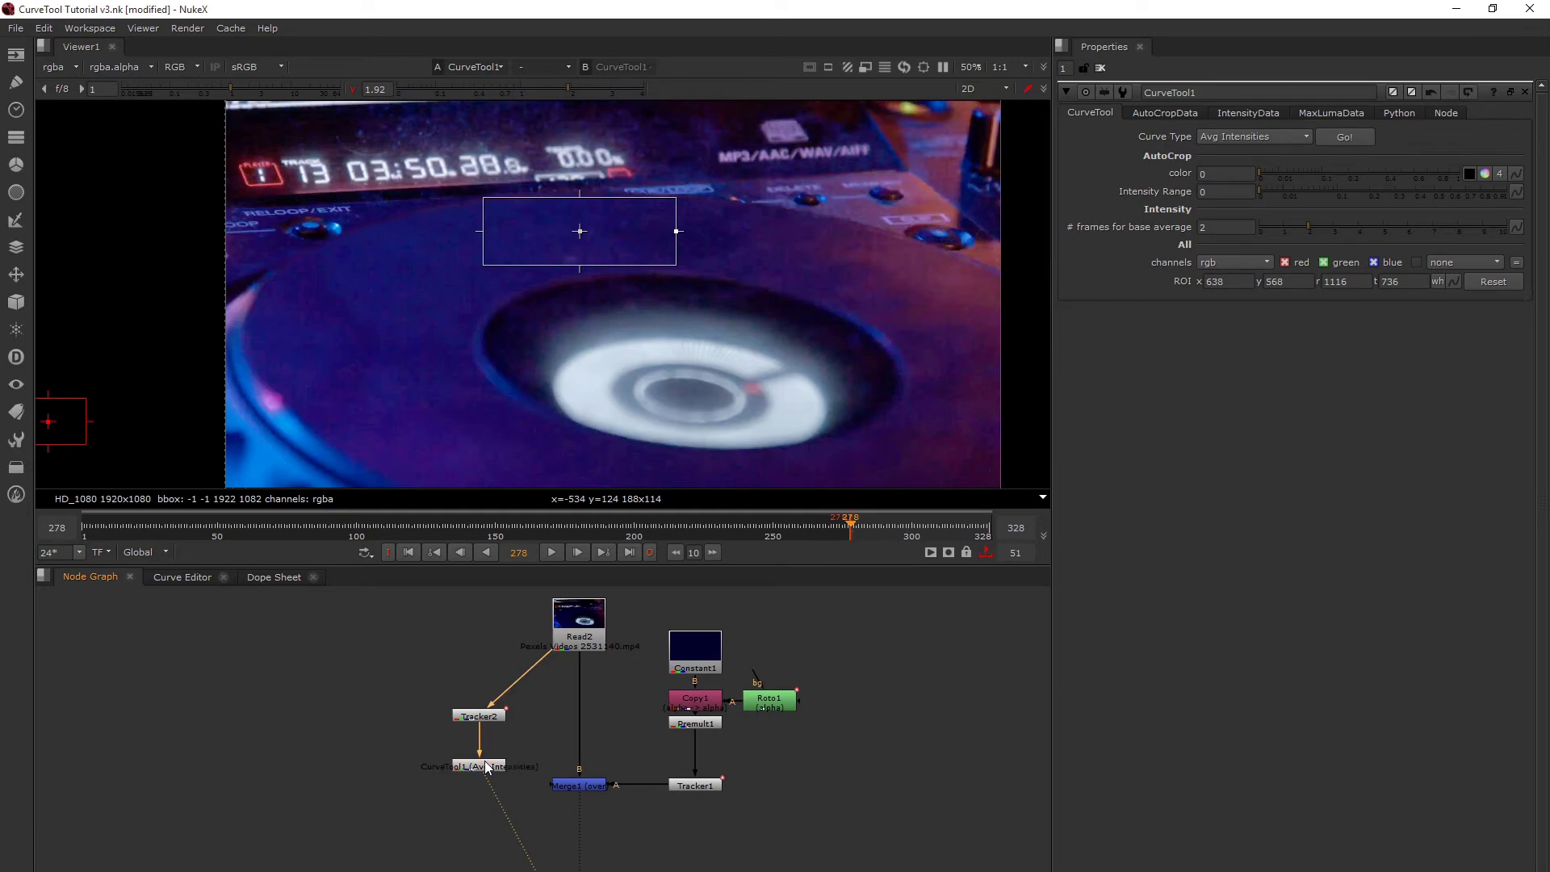
Step: Run CurveTool1's Avg Intensities analysis over the frame range 278-328
left_click(511, 552)
left_click_drag(515, 553, 529, 552)
left_click(1345, 137)
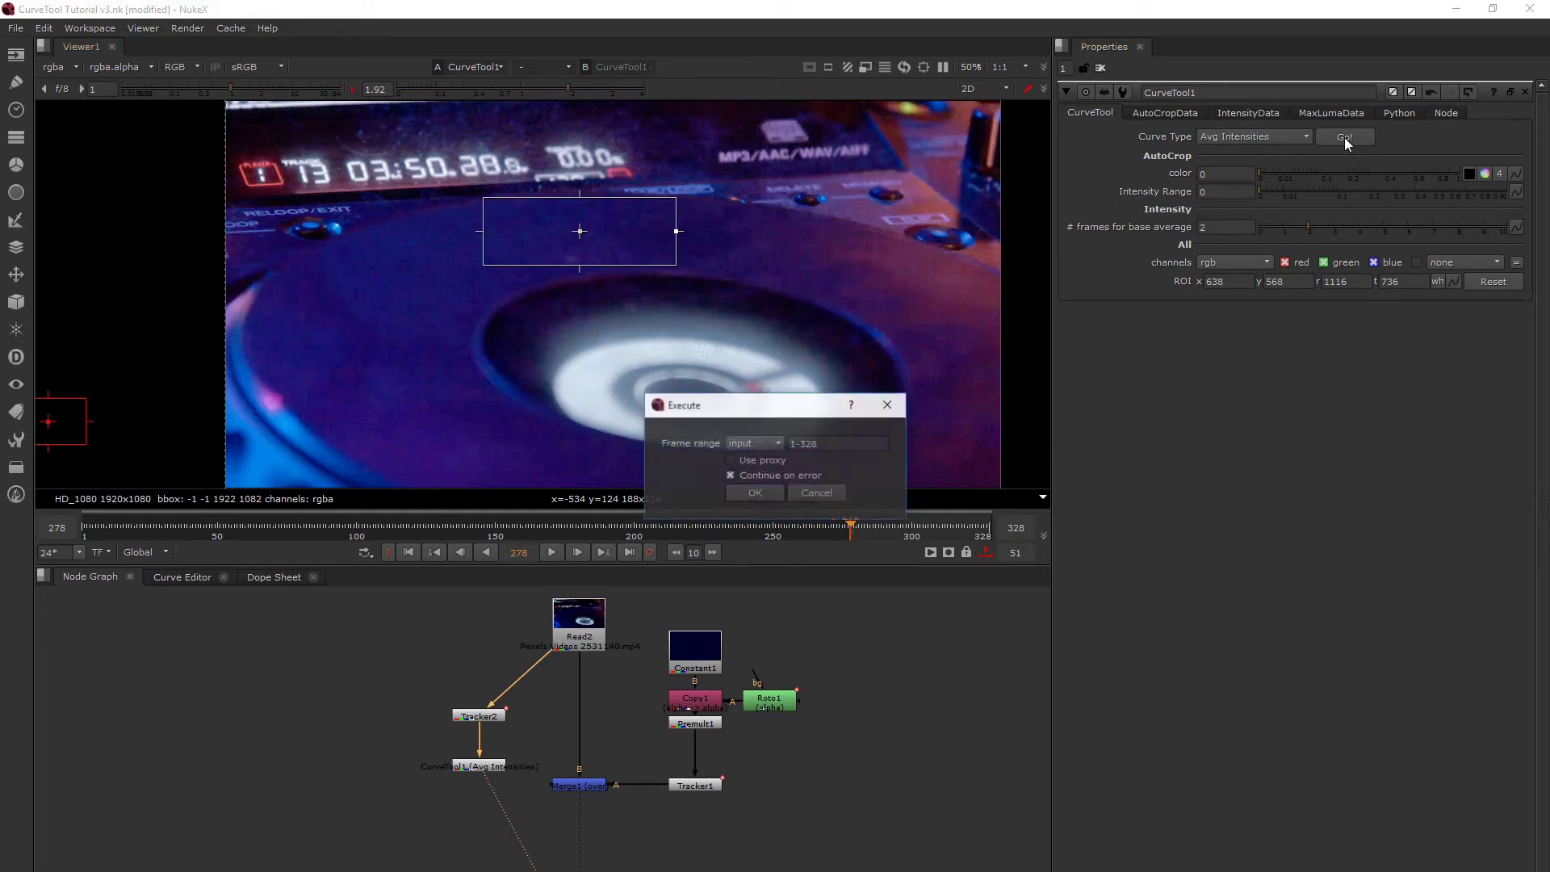
left_click(791, 444)
double_click(793, 444)
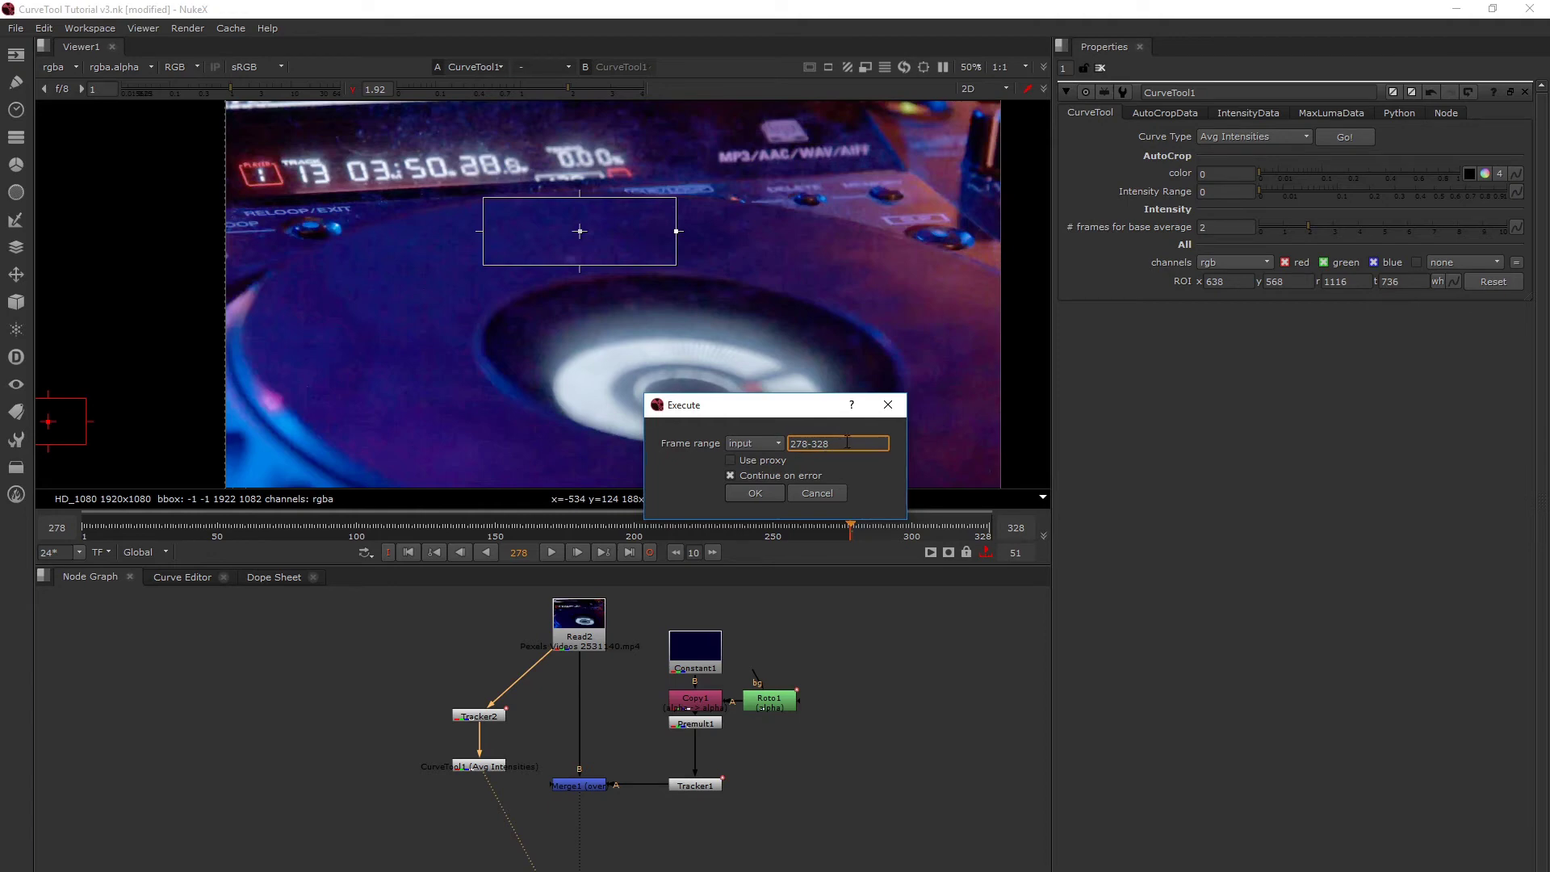
key("ctrl+a")
left_click(743, 493)
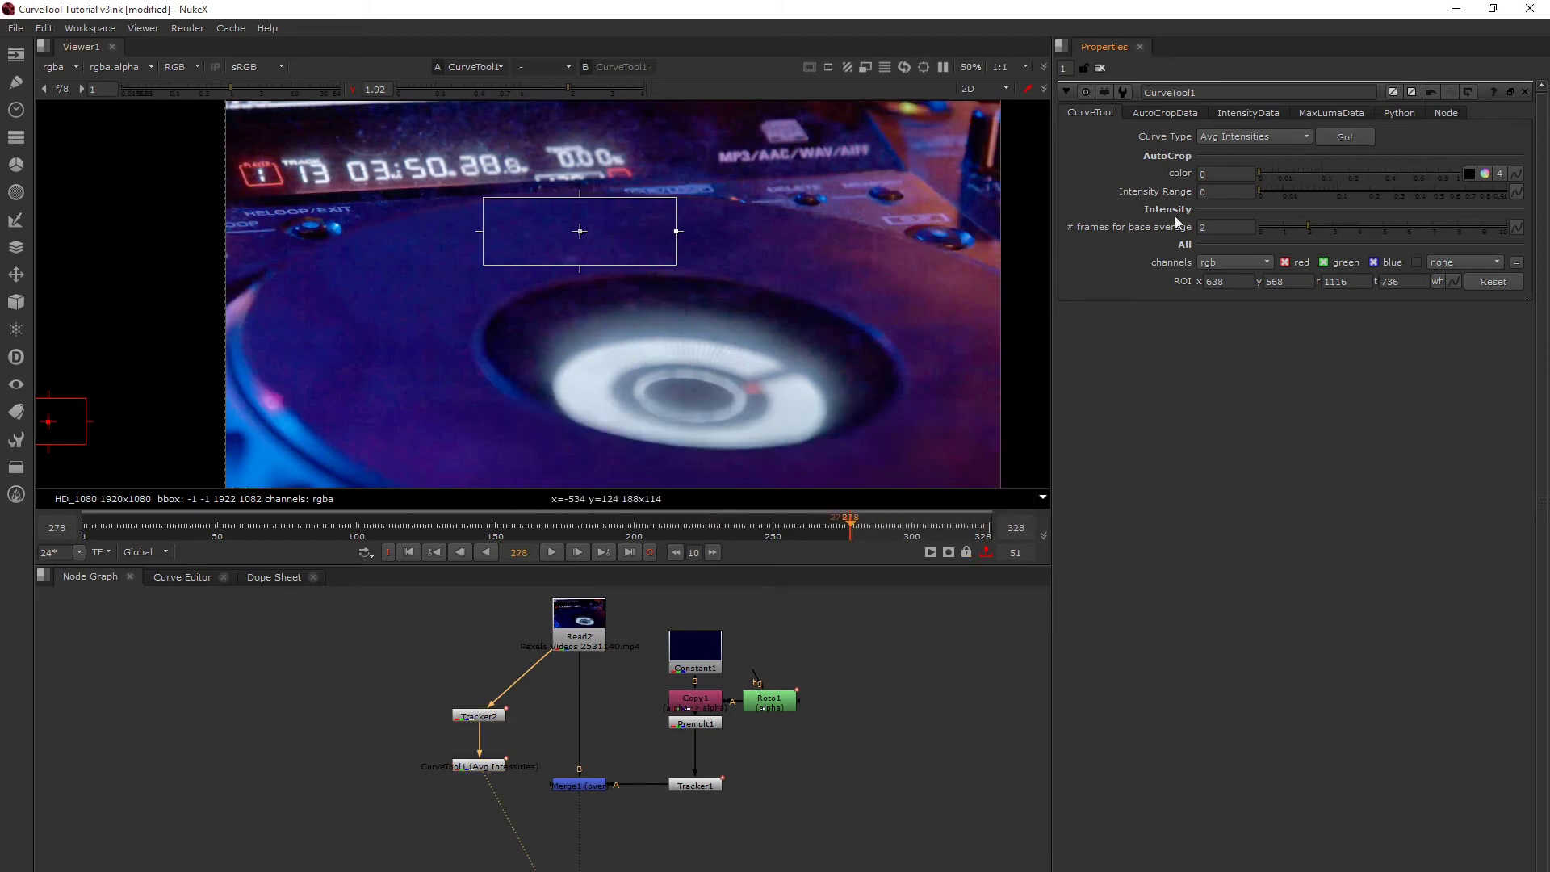
Step: Show CurveTool1's intensity data, detach the node from Tracker2 to a spot below Roto1, and view Merge1
left_click(1248, 112)
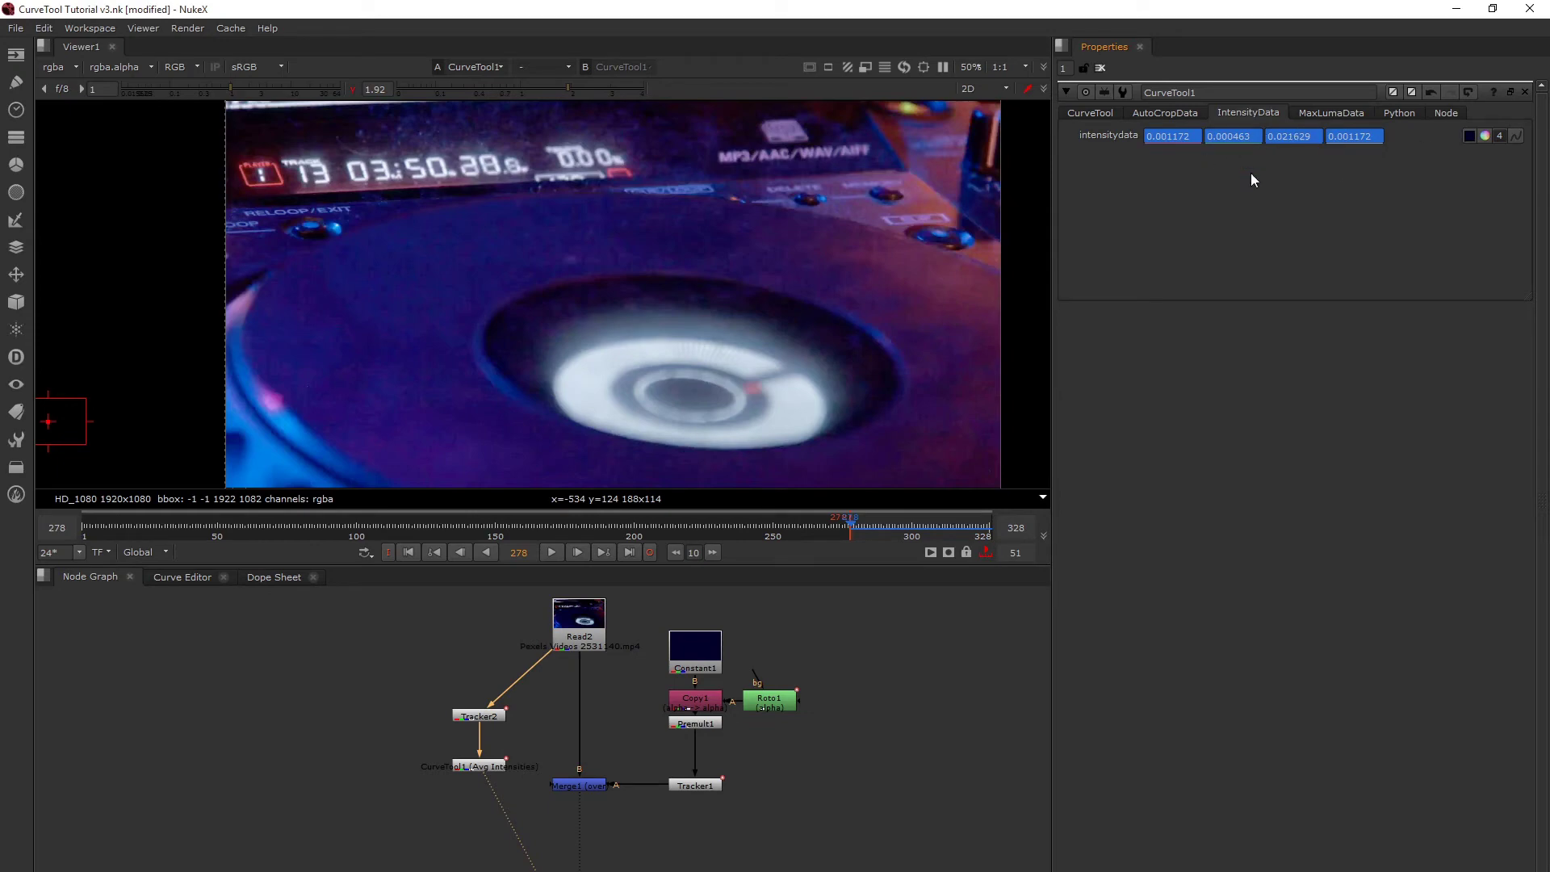
left_click_drag(479, 751, 797, 763)
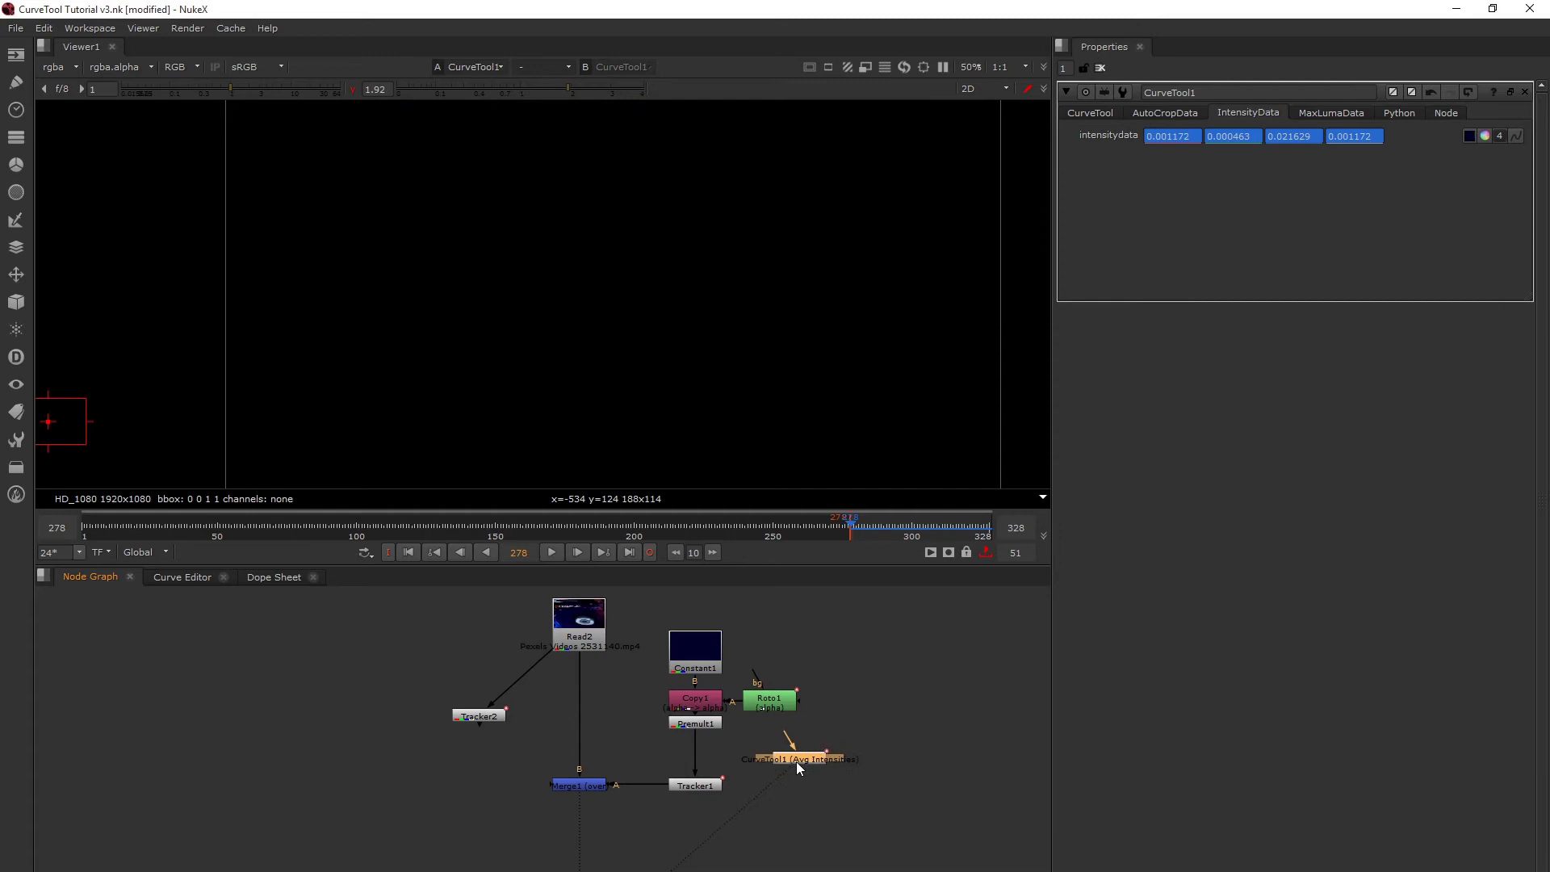
left_click(705, 724)
left_click(563, 787)
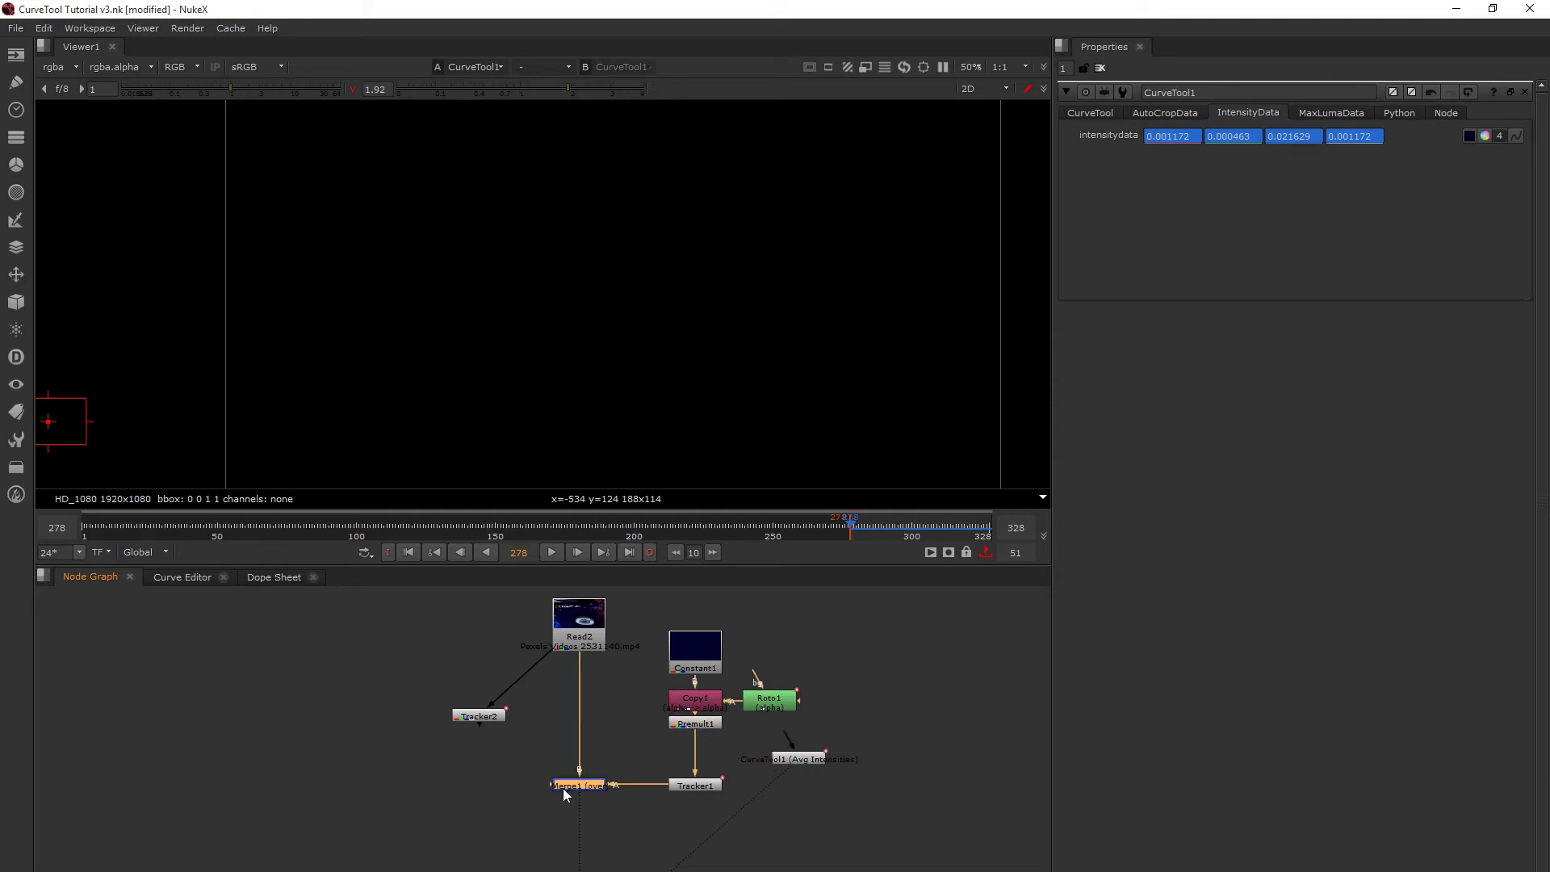
key("1")
Step: Insert a Grade node between Premult1 and Tracker1 and align CurveTool1 beside it
left_click(691, 725)
key("g")
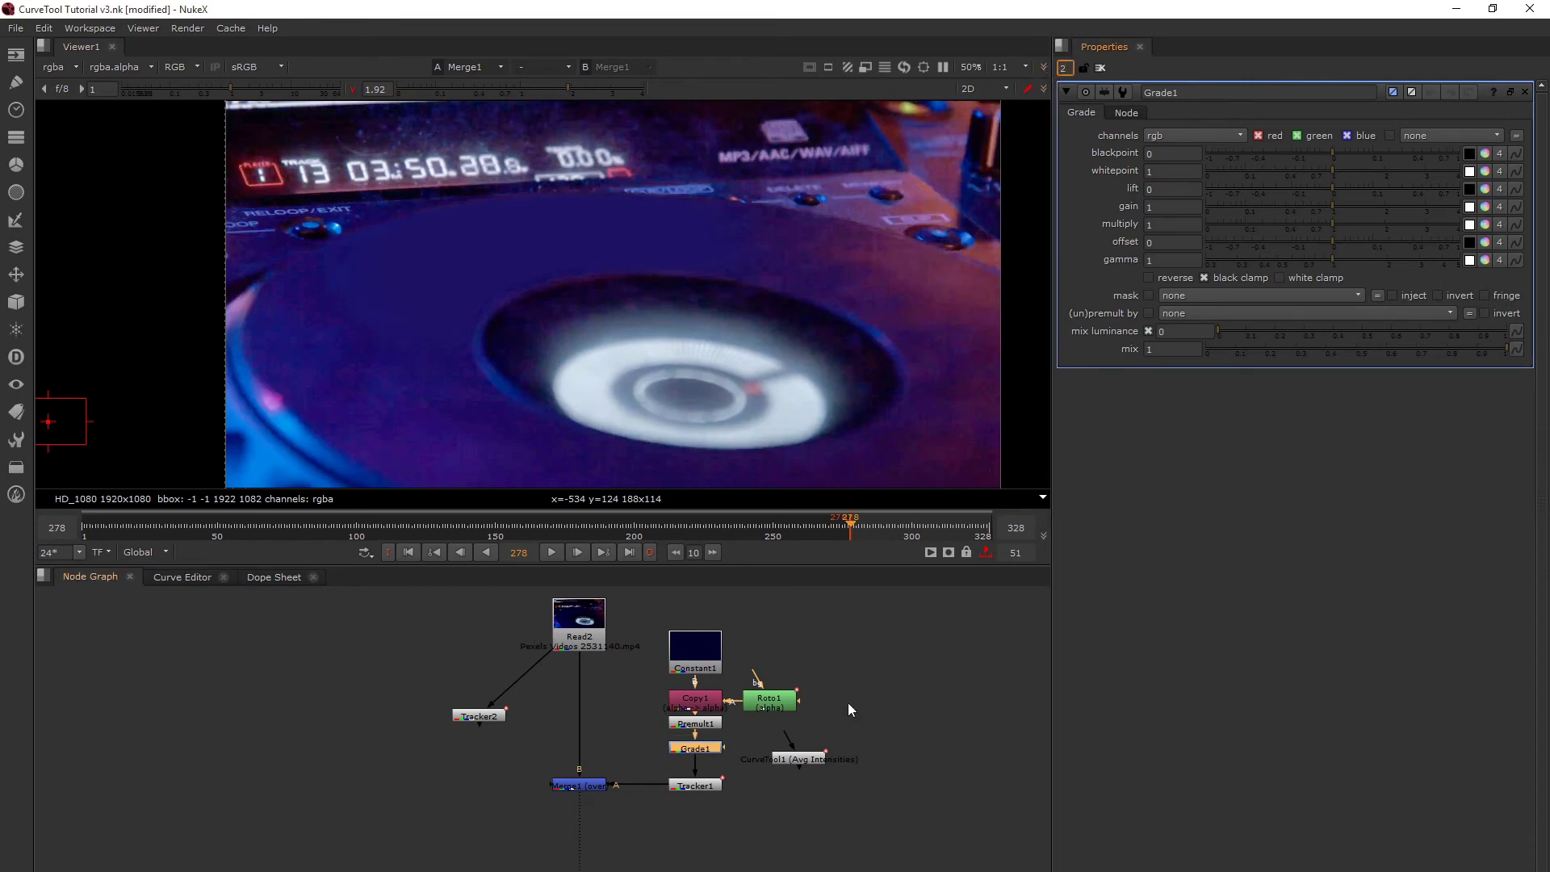
left_click_drag(788, 759, 783, 750)
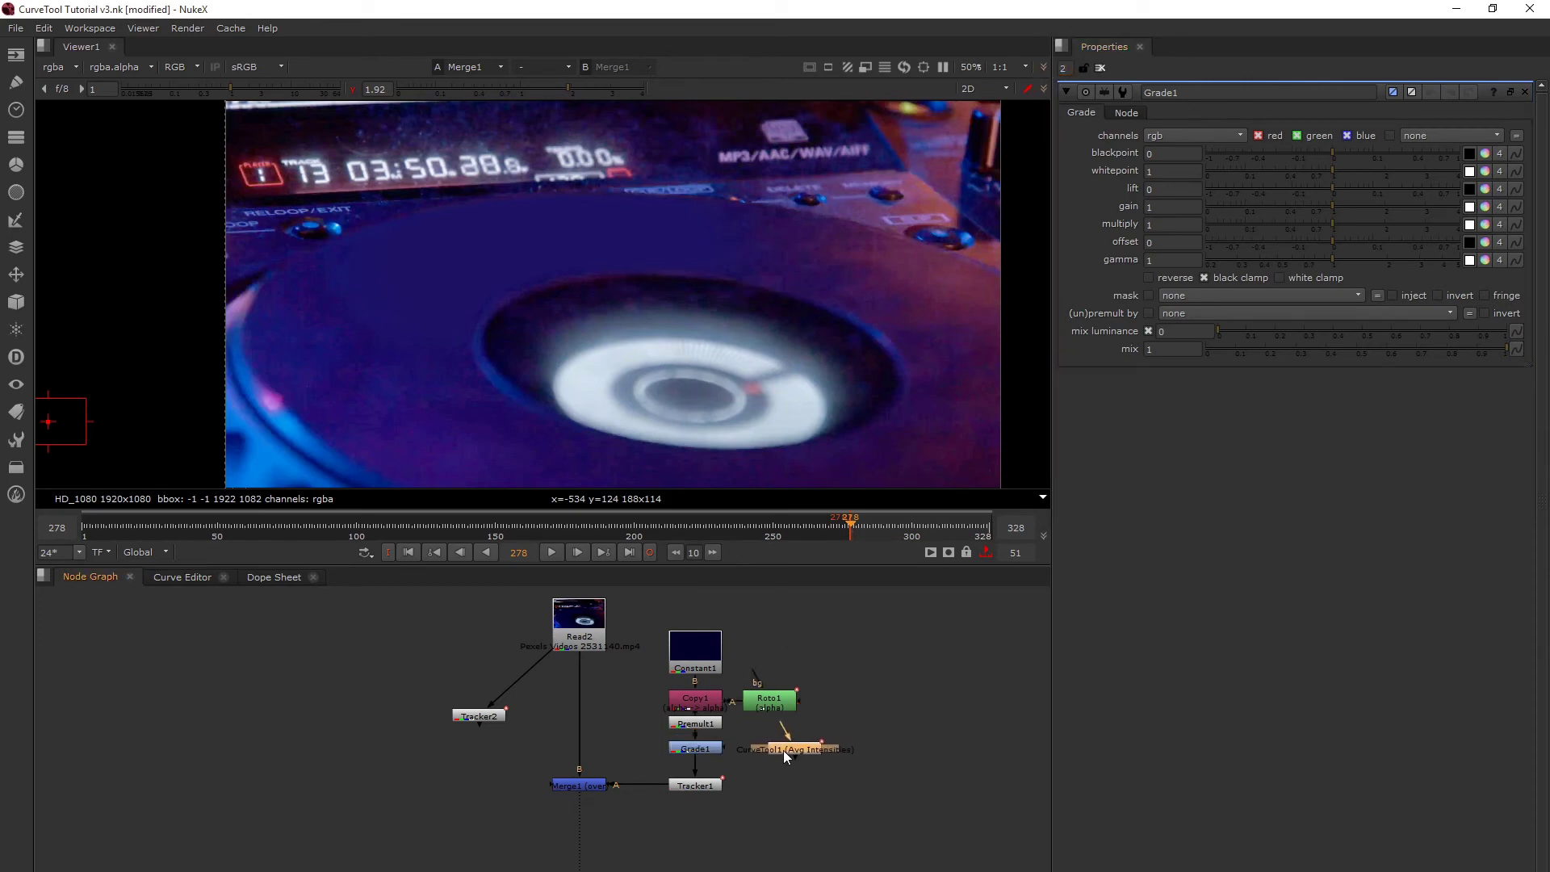
left_click(709, 748)
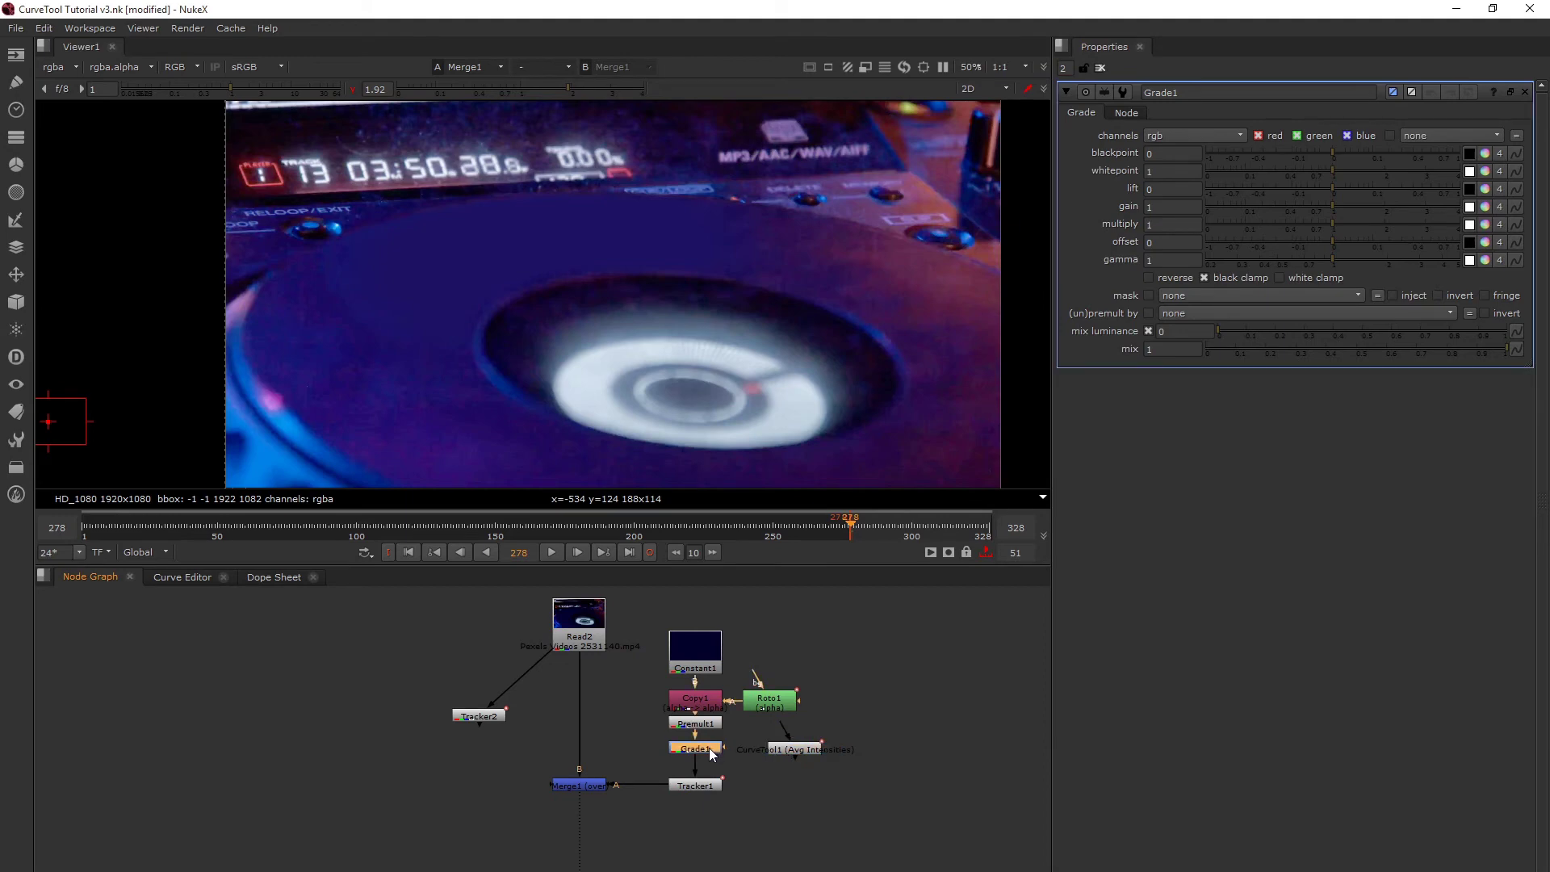
Step: Open CurveTool1's properties alongside Grade1's and link its intensitydata to Grade1's multiply value
double_click(782, 748)
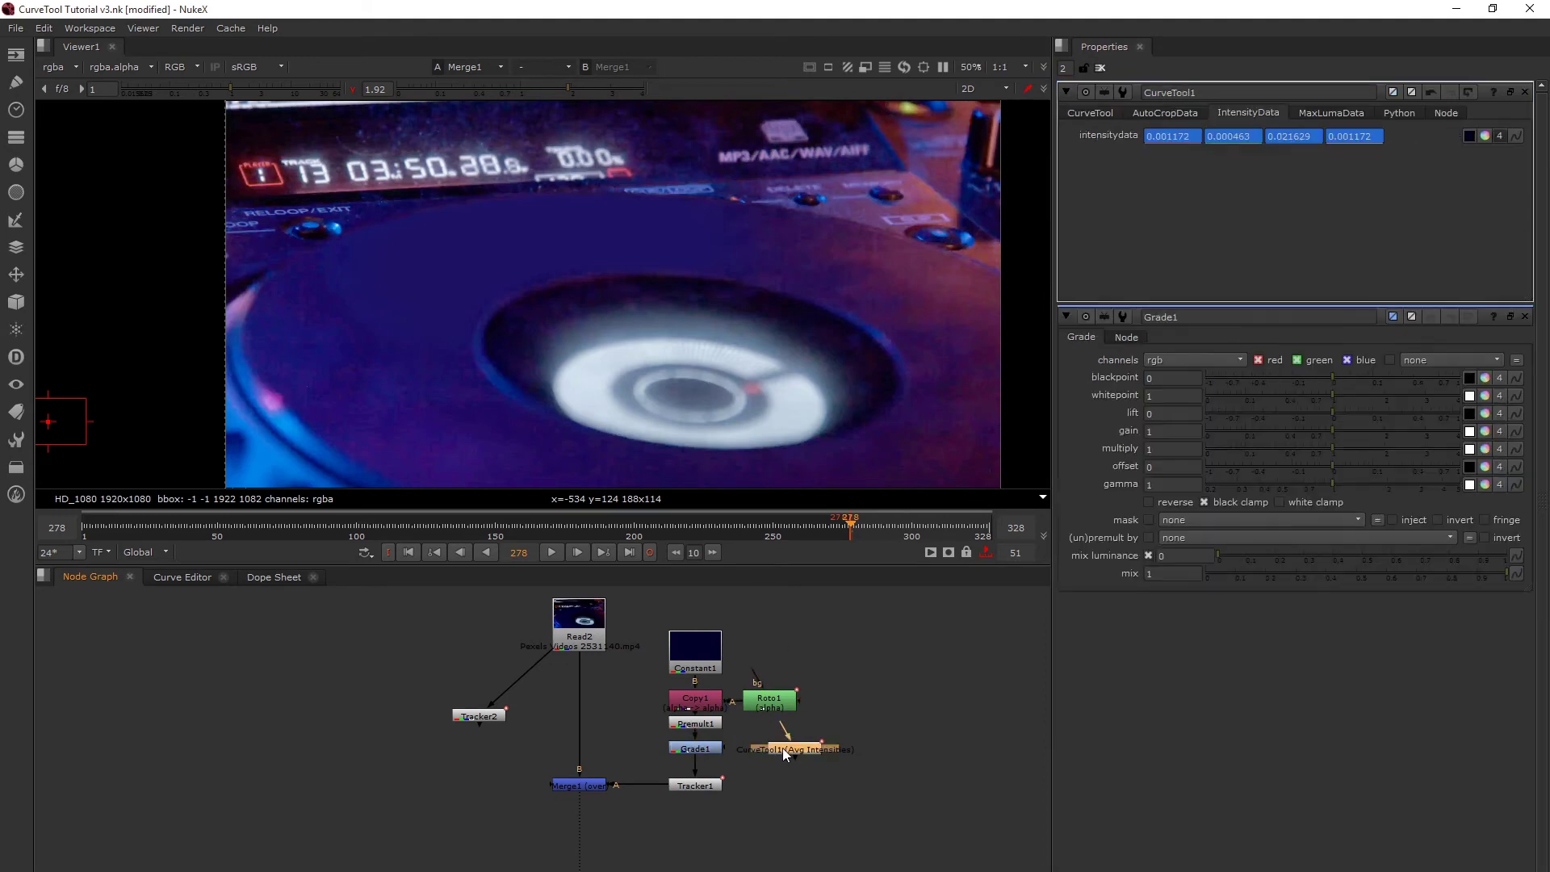
left_click_drag(784, 749, 777, 744)
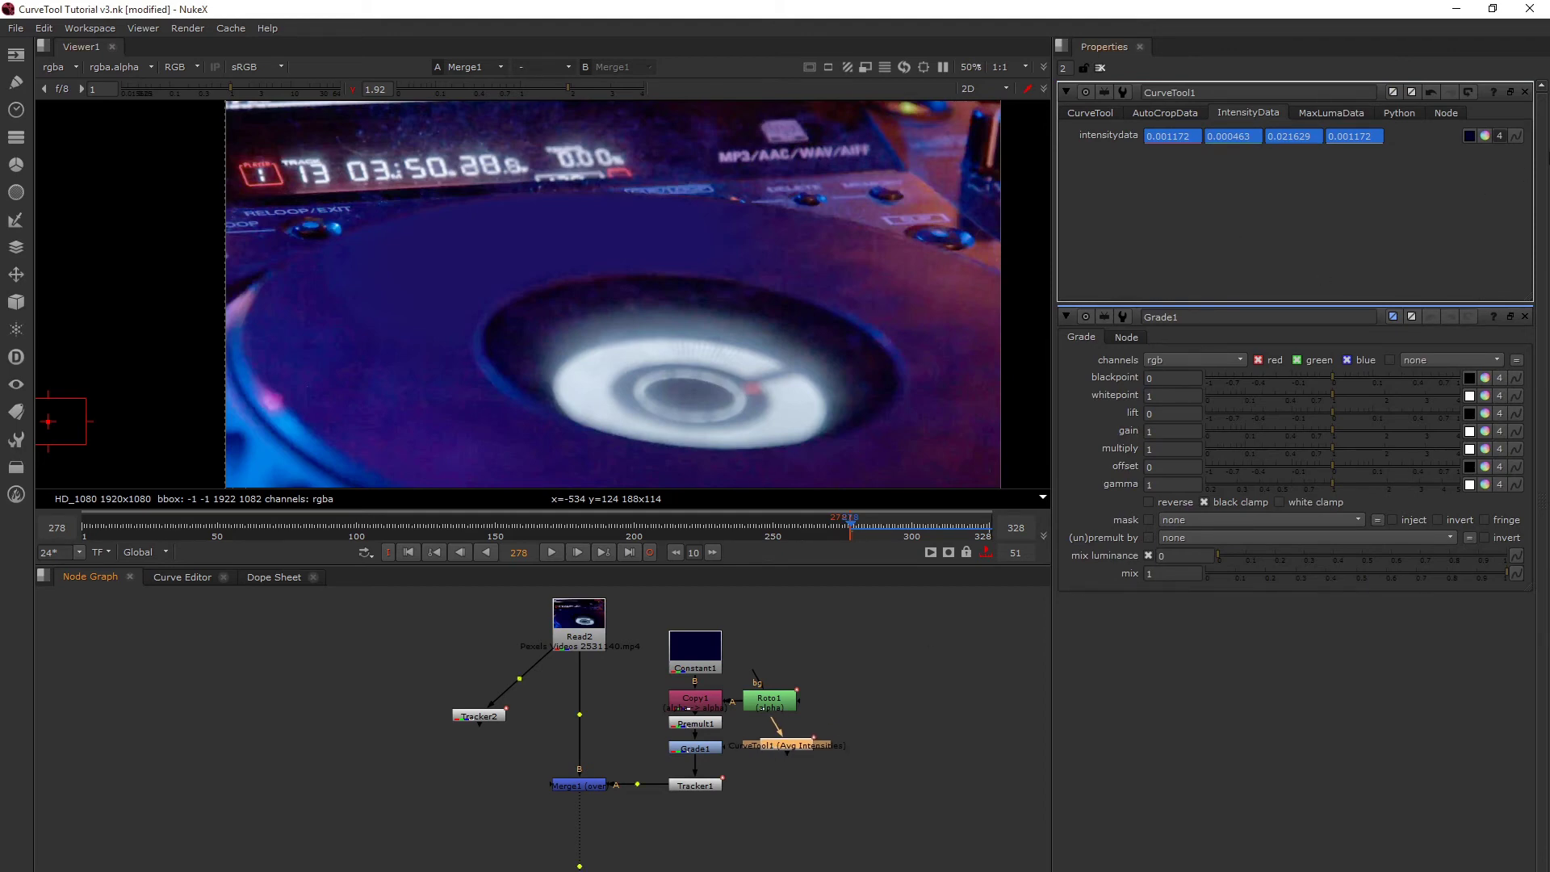
key("ctrl")
left_click_drag(1516, 136, 1516, 451, "ctrl")
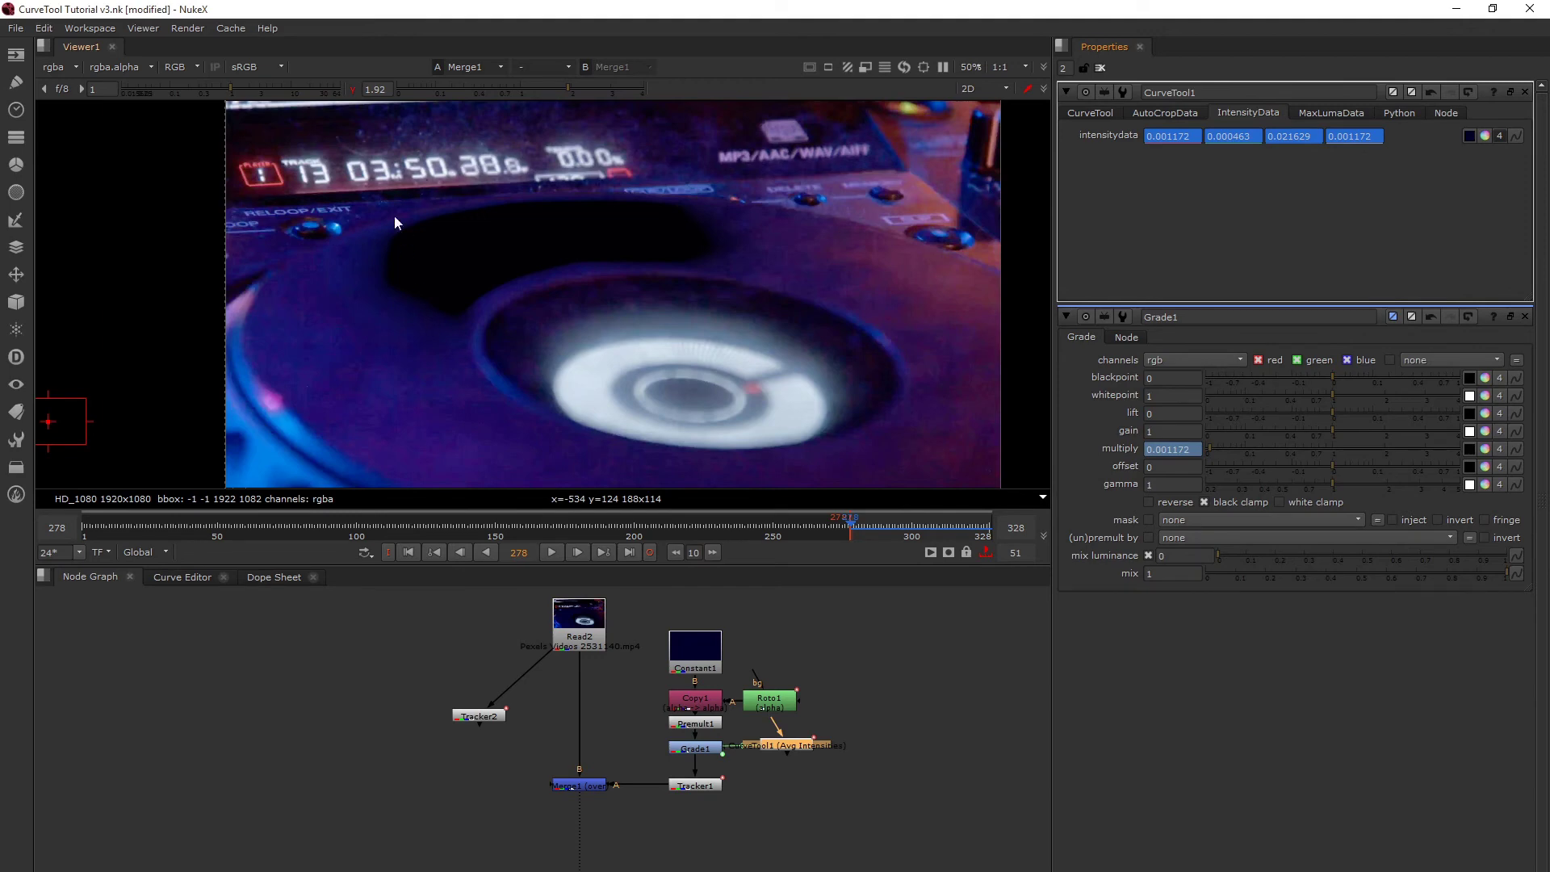
Step: Set Grade1's multiply expression to parent.CurveTool1.intensitydata/parent.CurveTool1.intensitydata(278)
left_click(1192, 450)
key("equal")
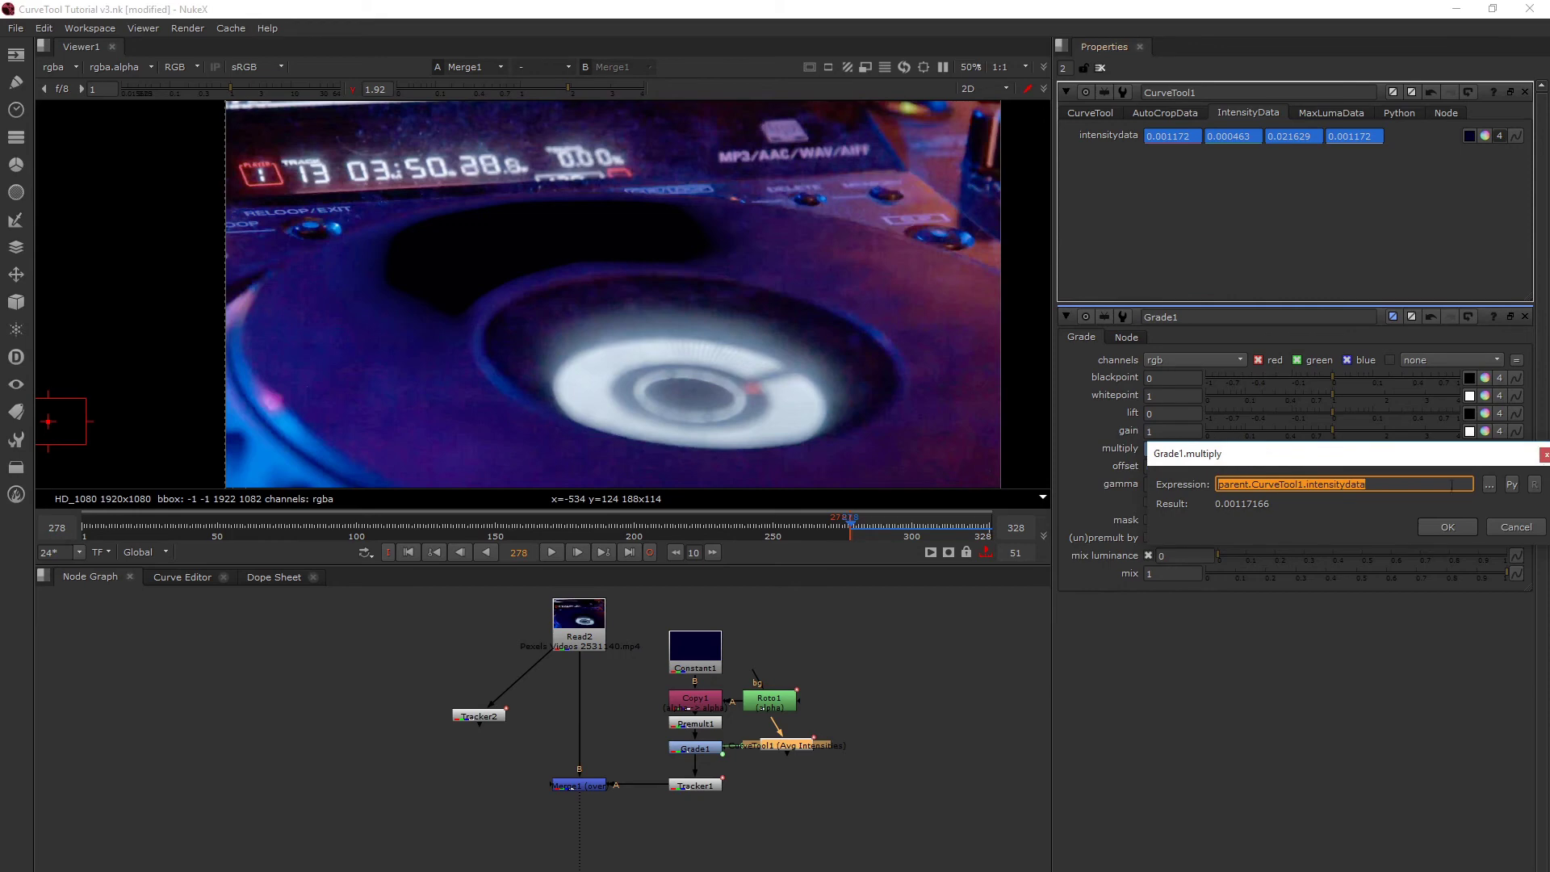
left_click_drag(1384, 457, 1086, 669)
key("ctrl+c")
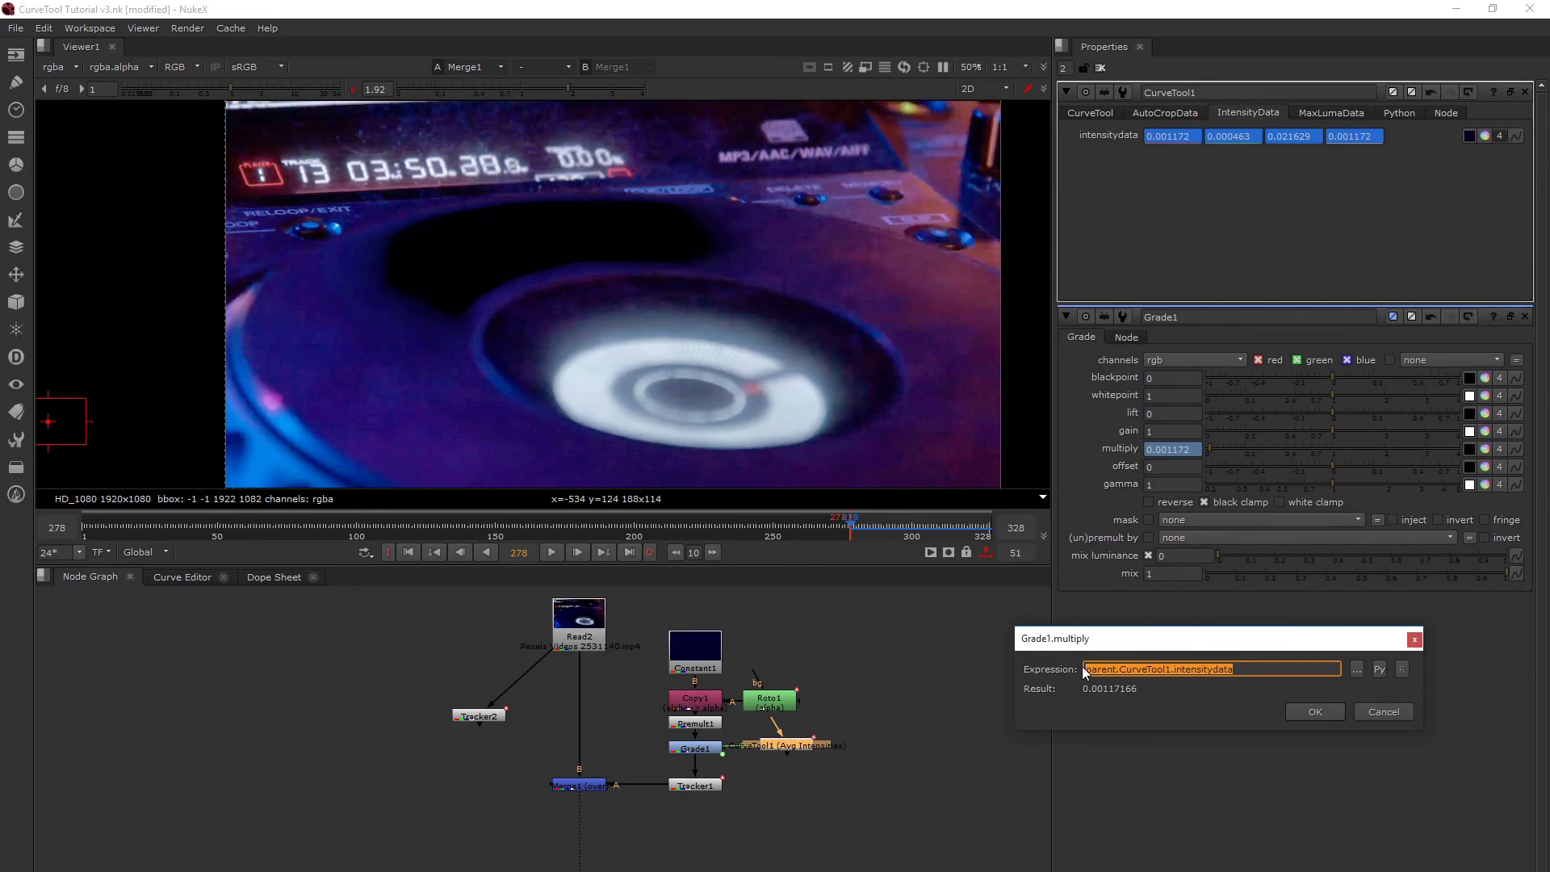
left_click(1243, 669)
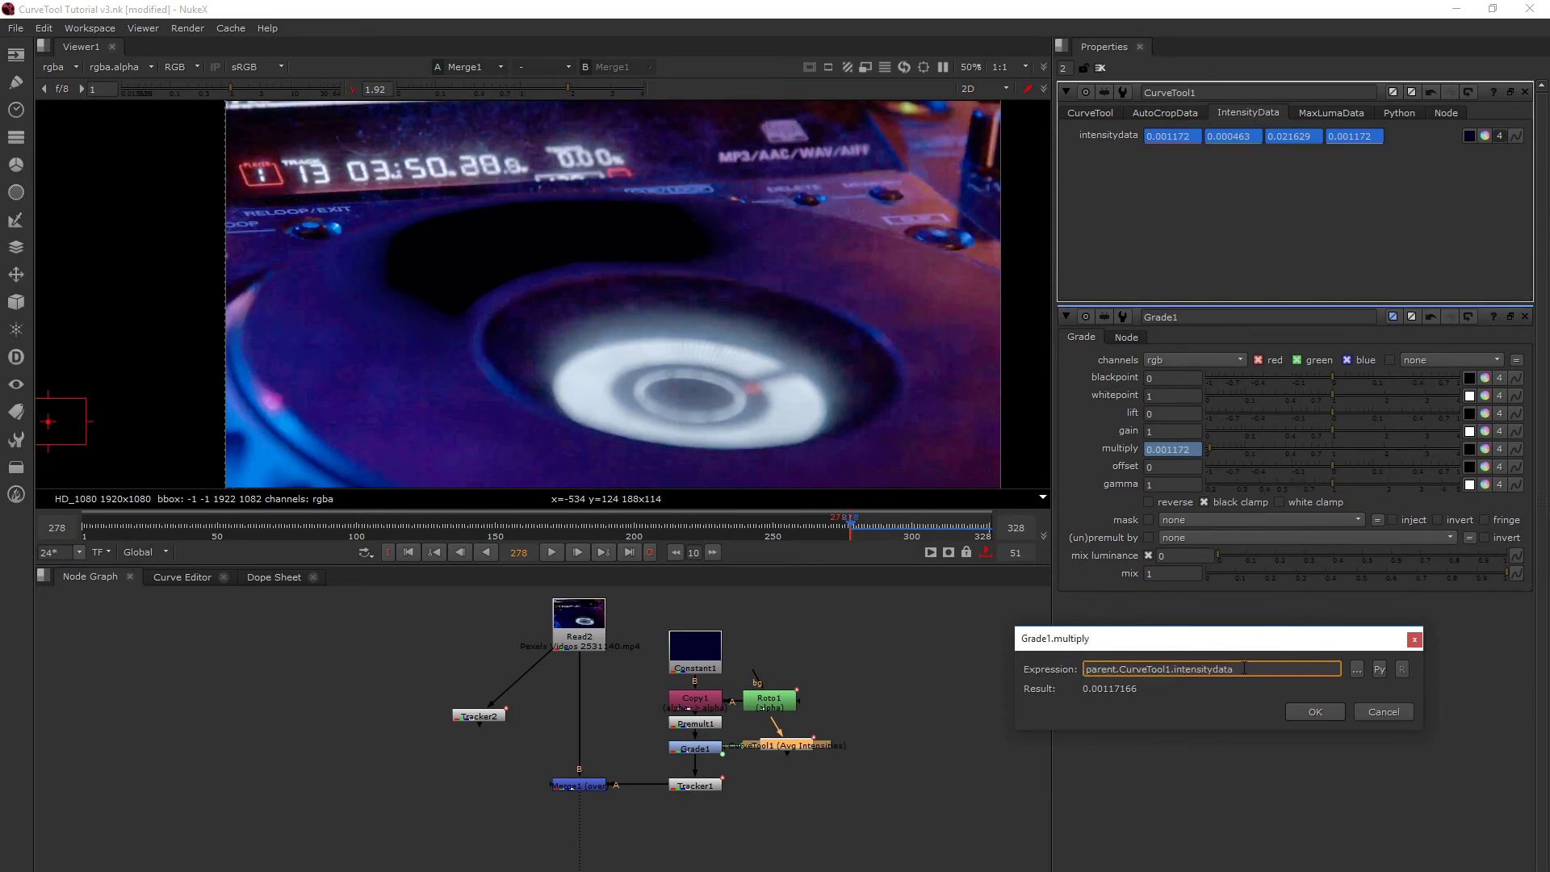
type("/")
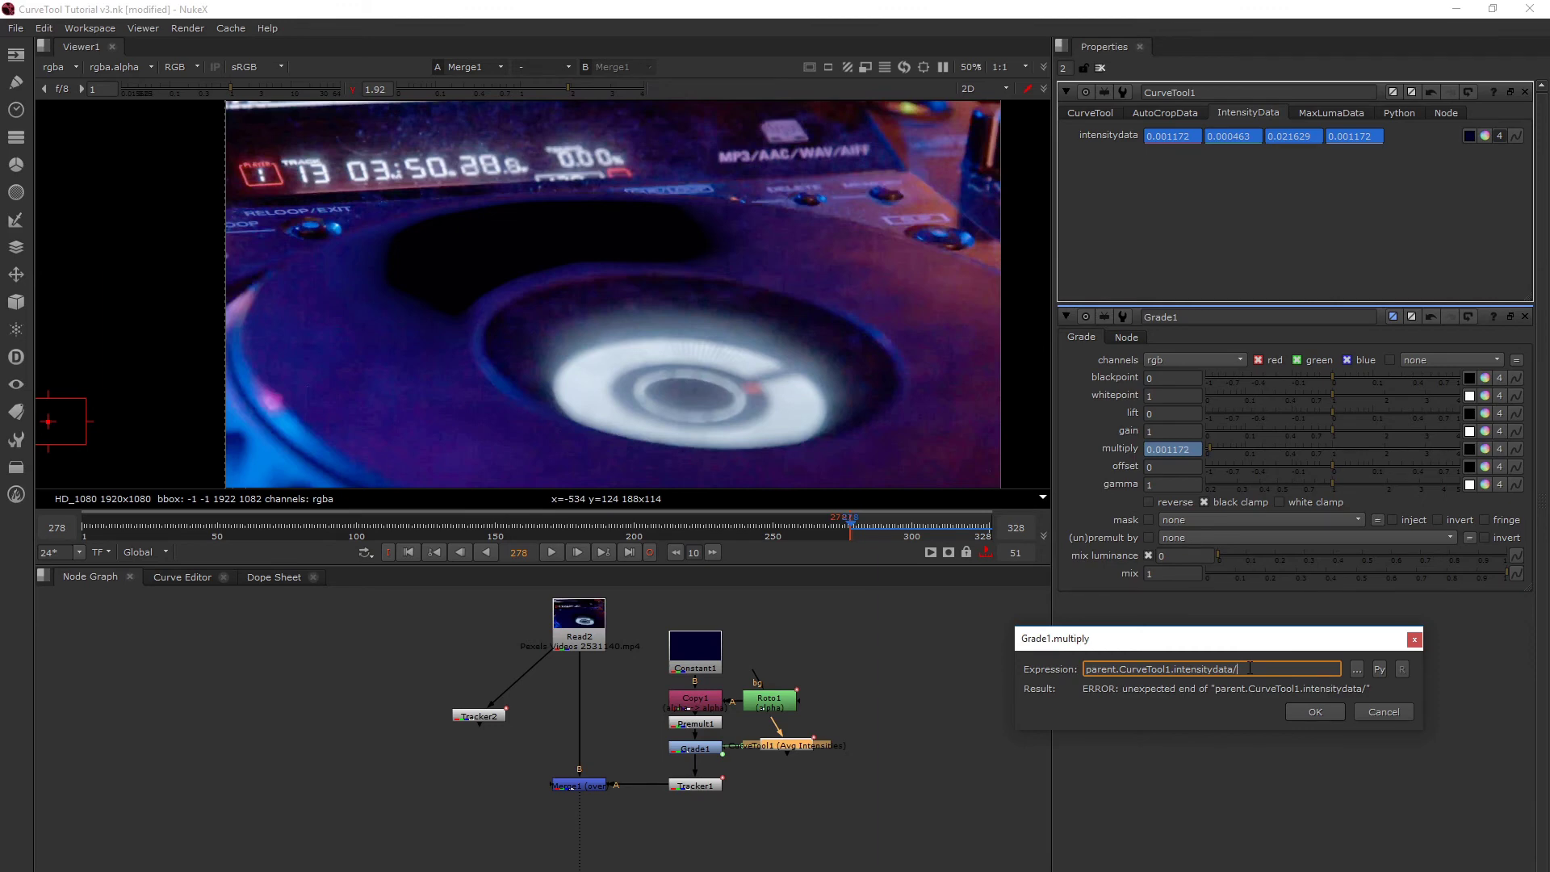
key("ctrl+v")
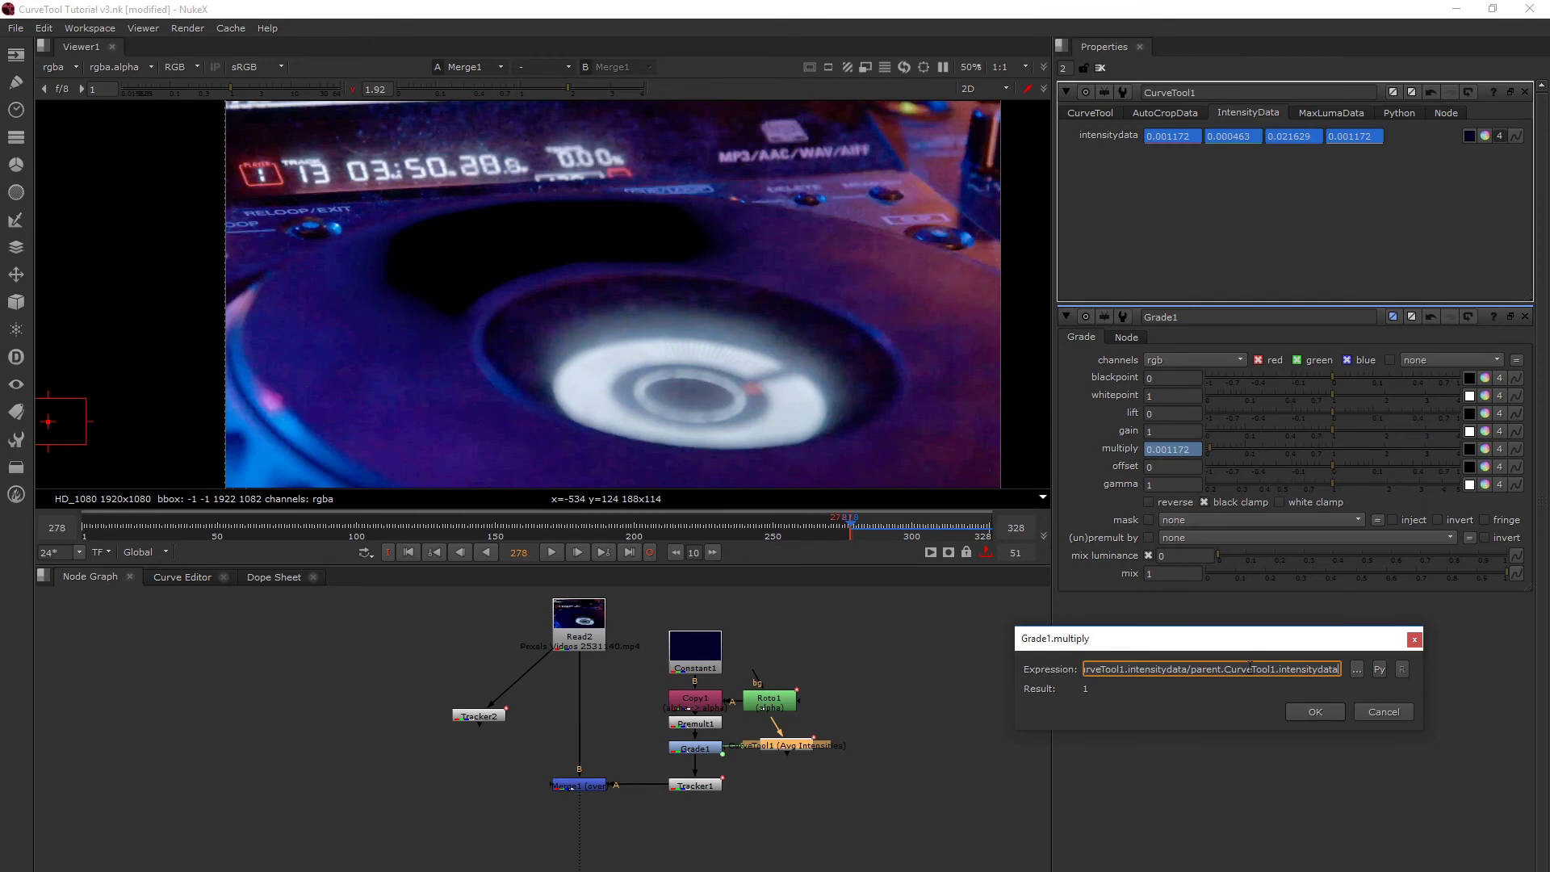
type("(")
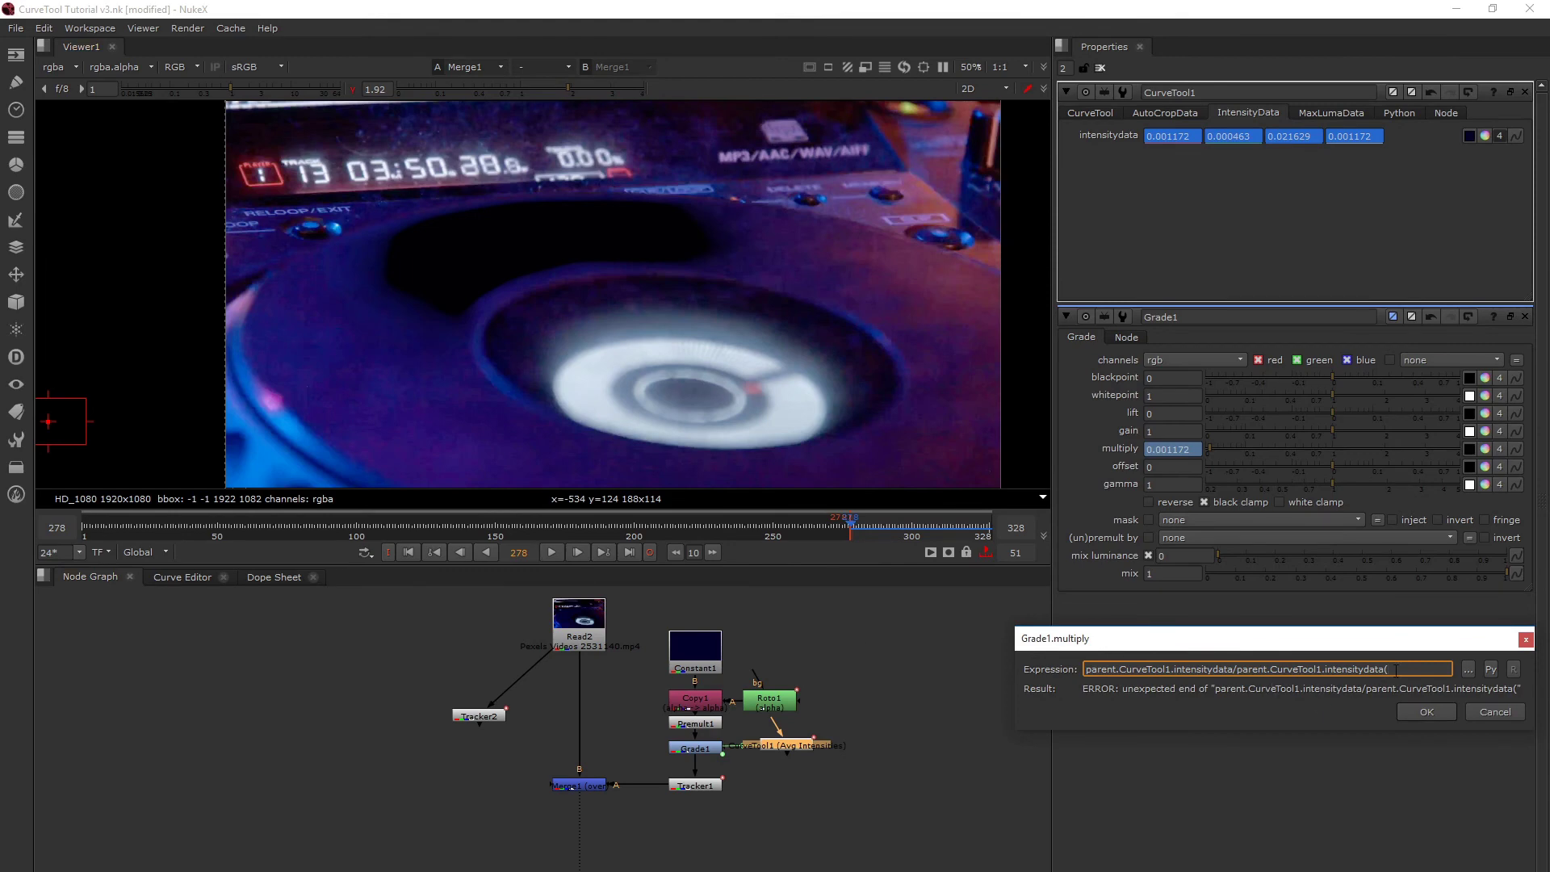
type("1")
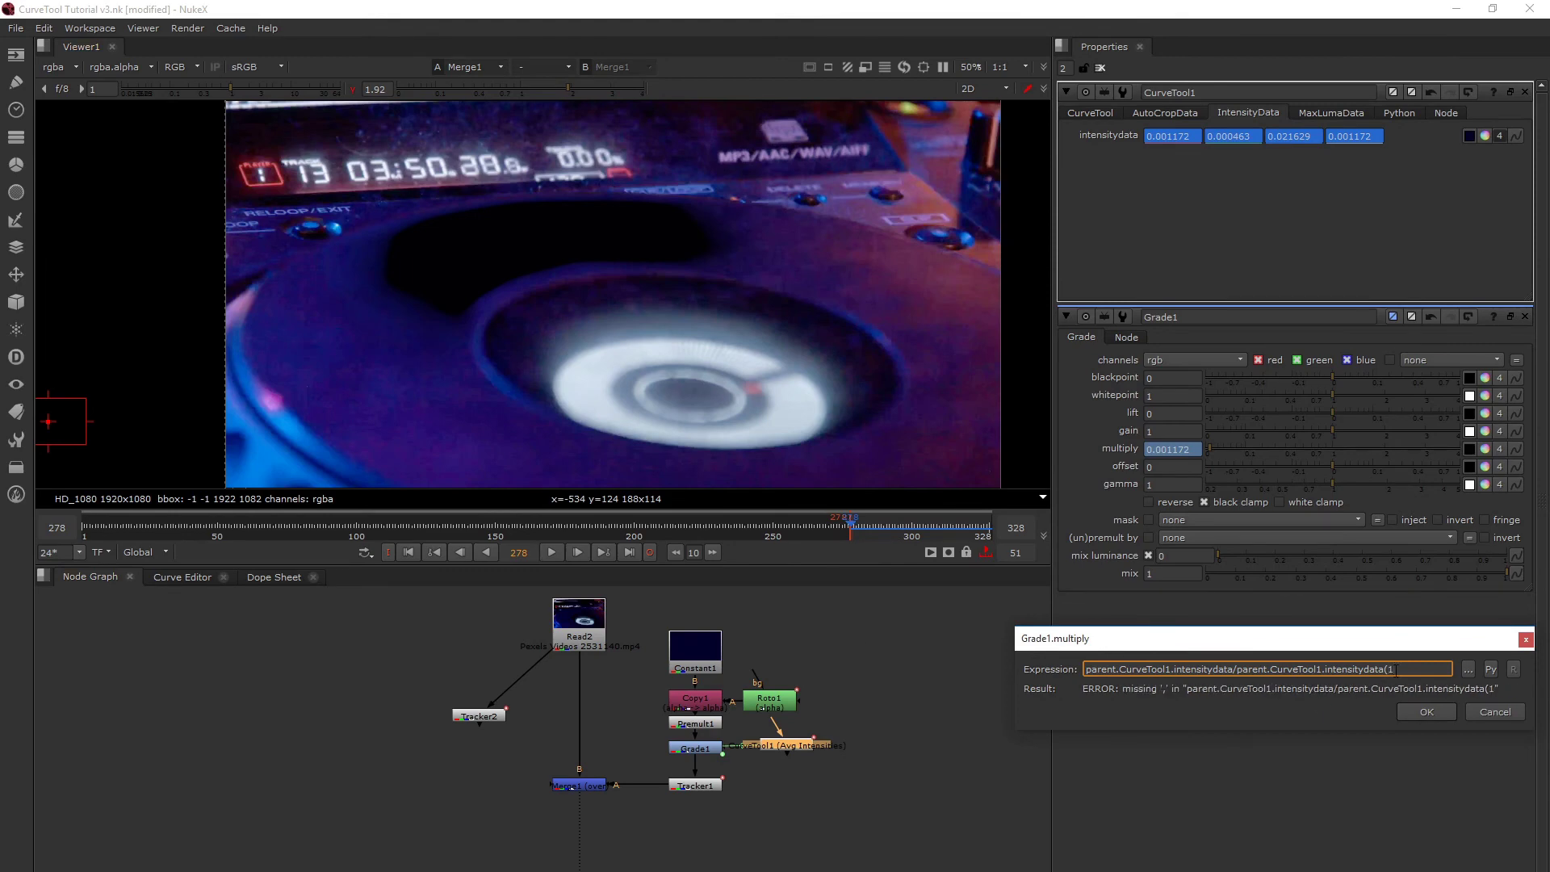
key("BackSpace")
type("278)")
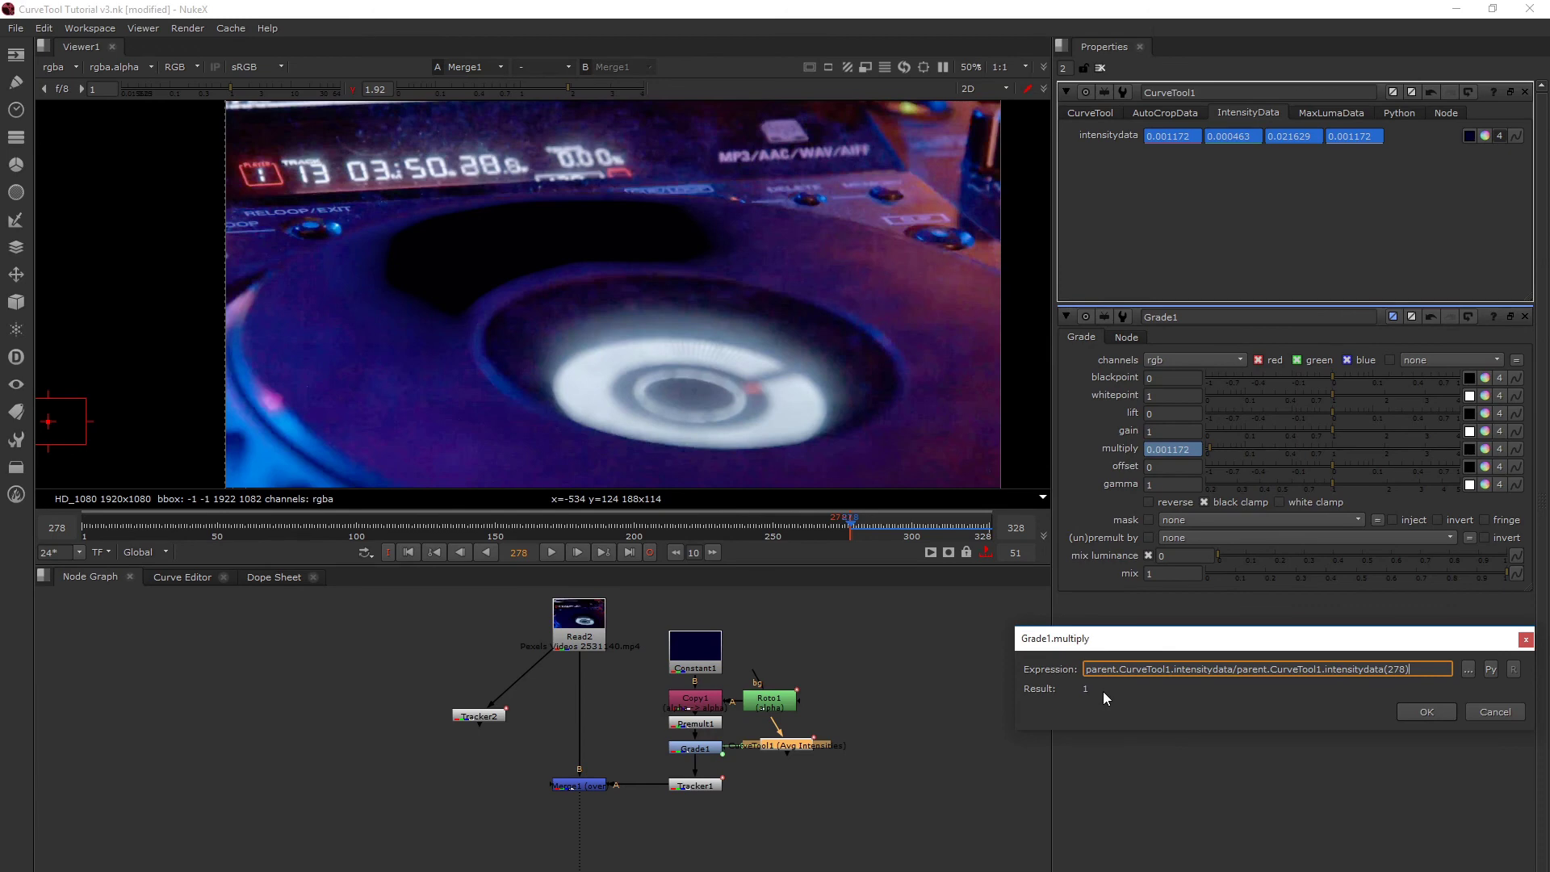
left_click(1427, 711)
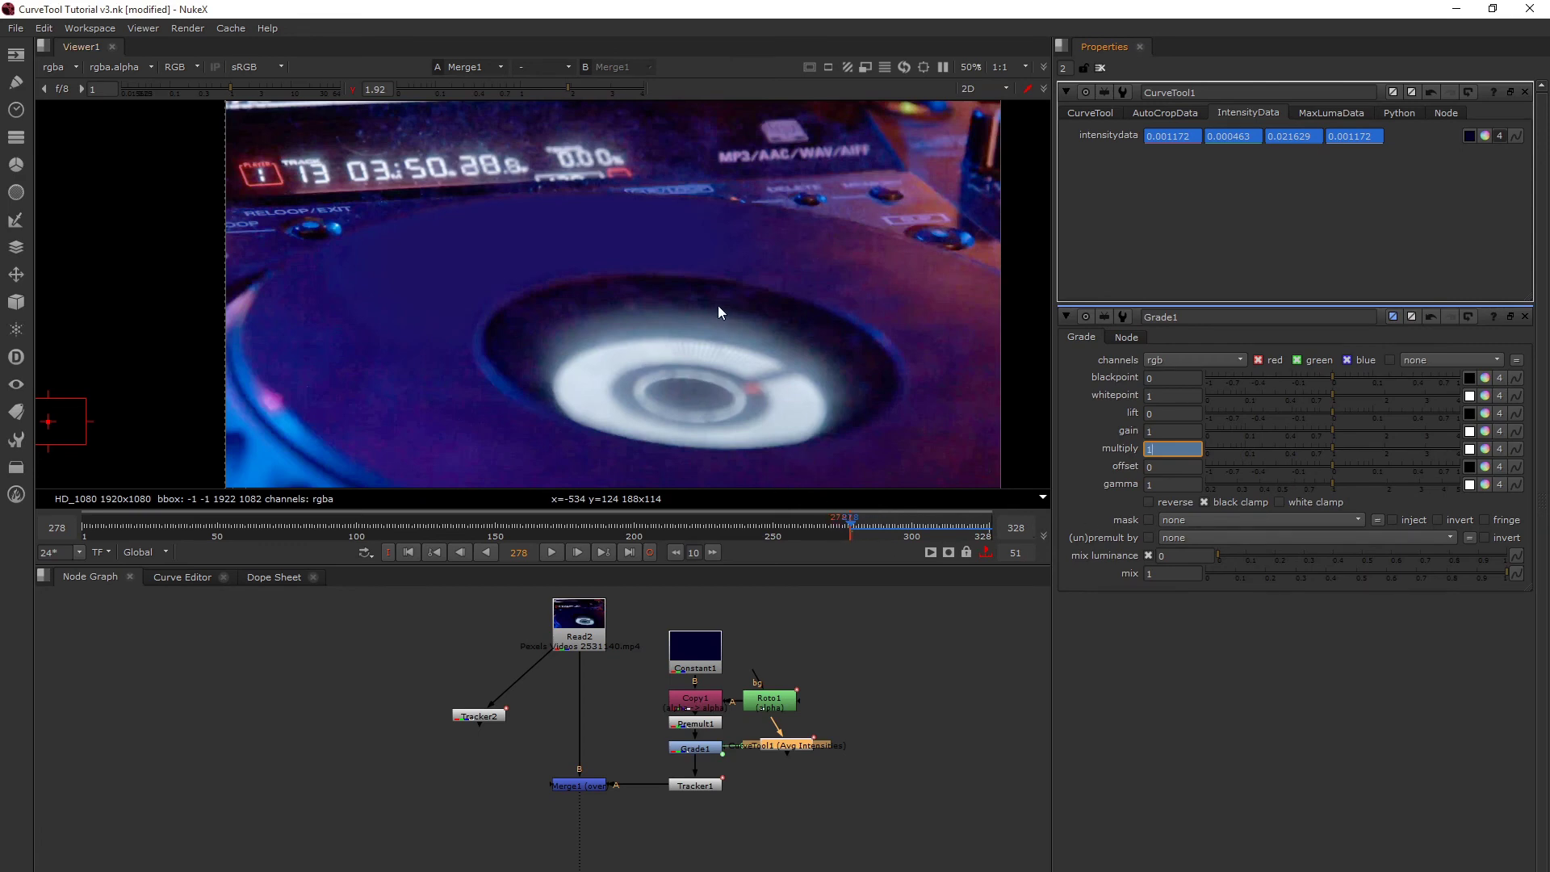
left_click(785, 813)
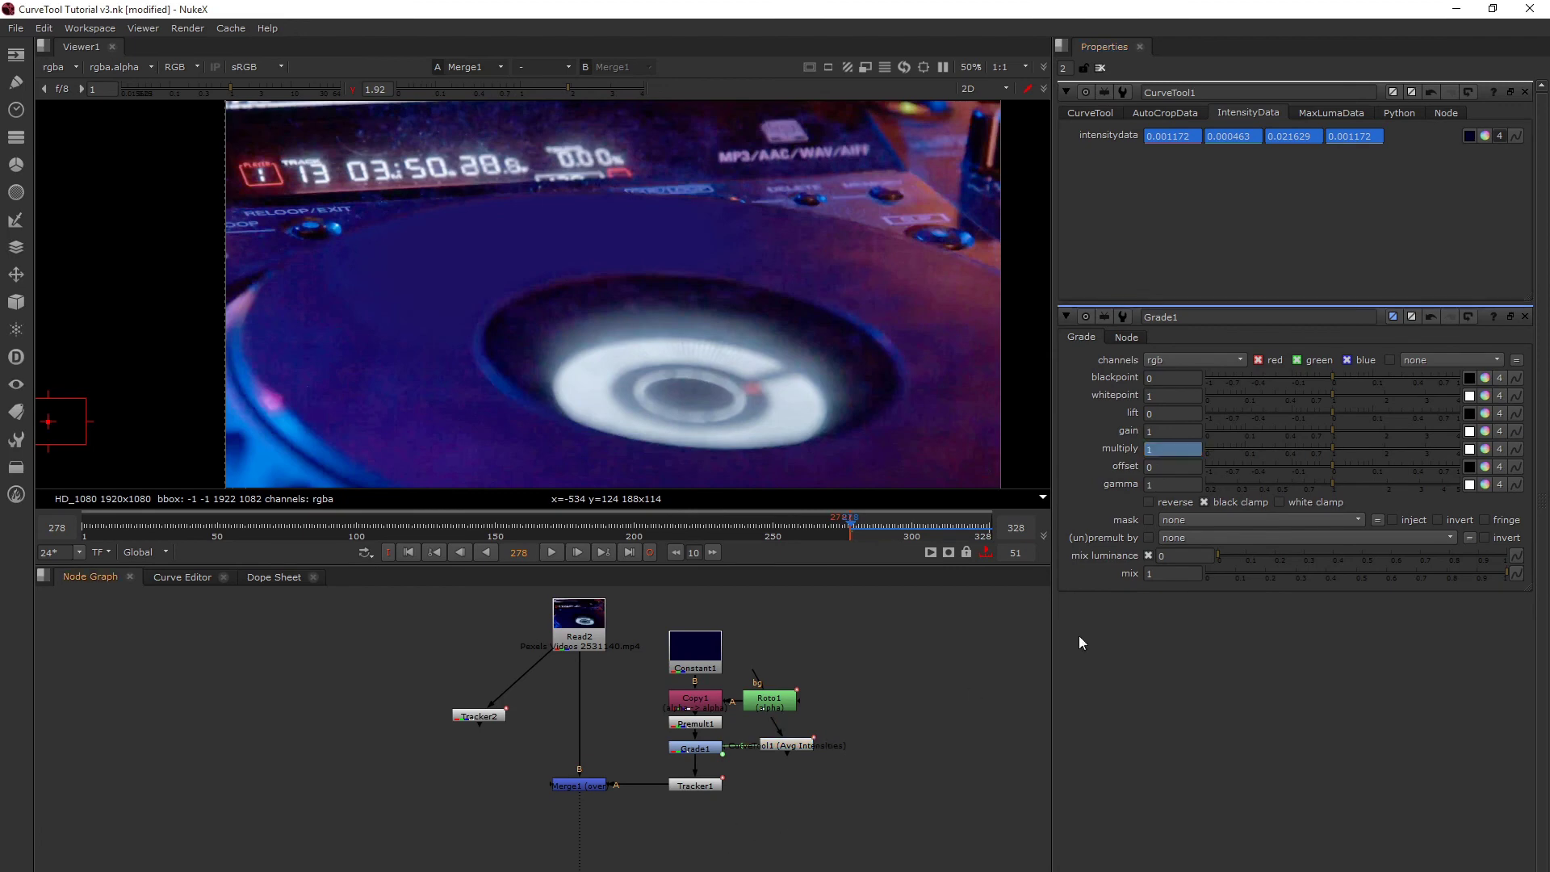
Step: Check the patch colour frame by frame up to frame 282 and split Grade1's multiply into separate channel values
left_click(1500, 449)
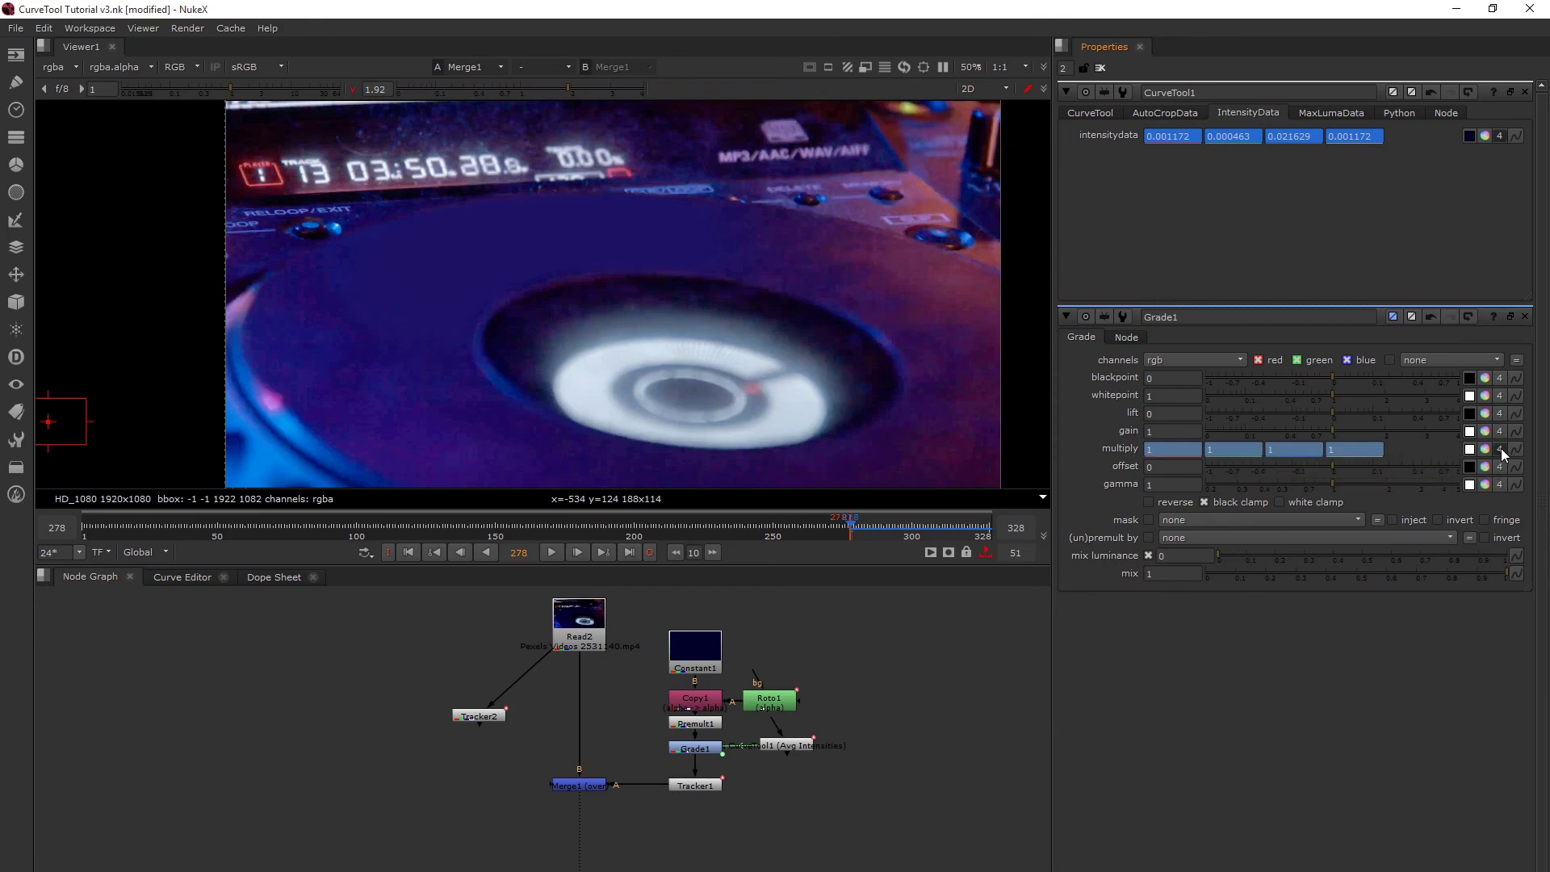
left_click(1501, 451)
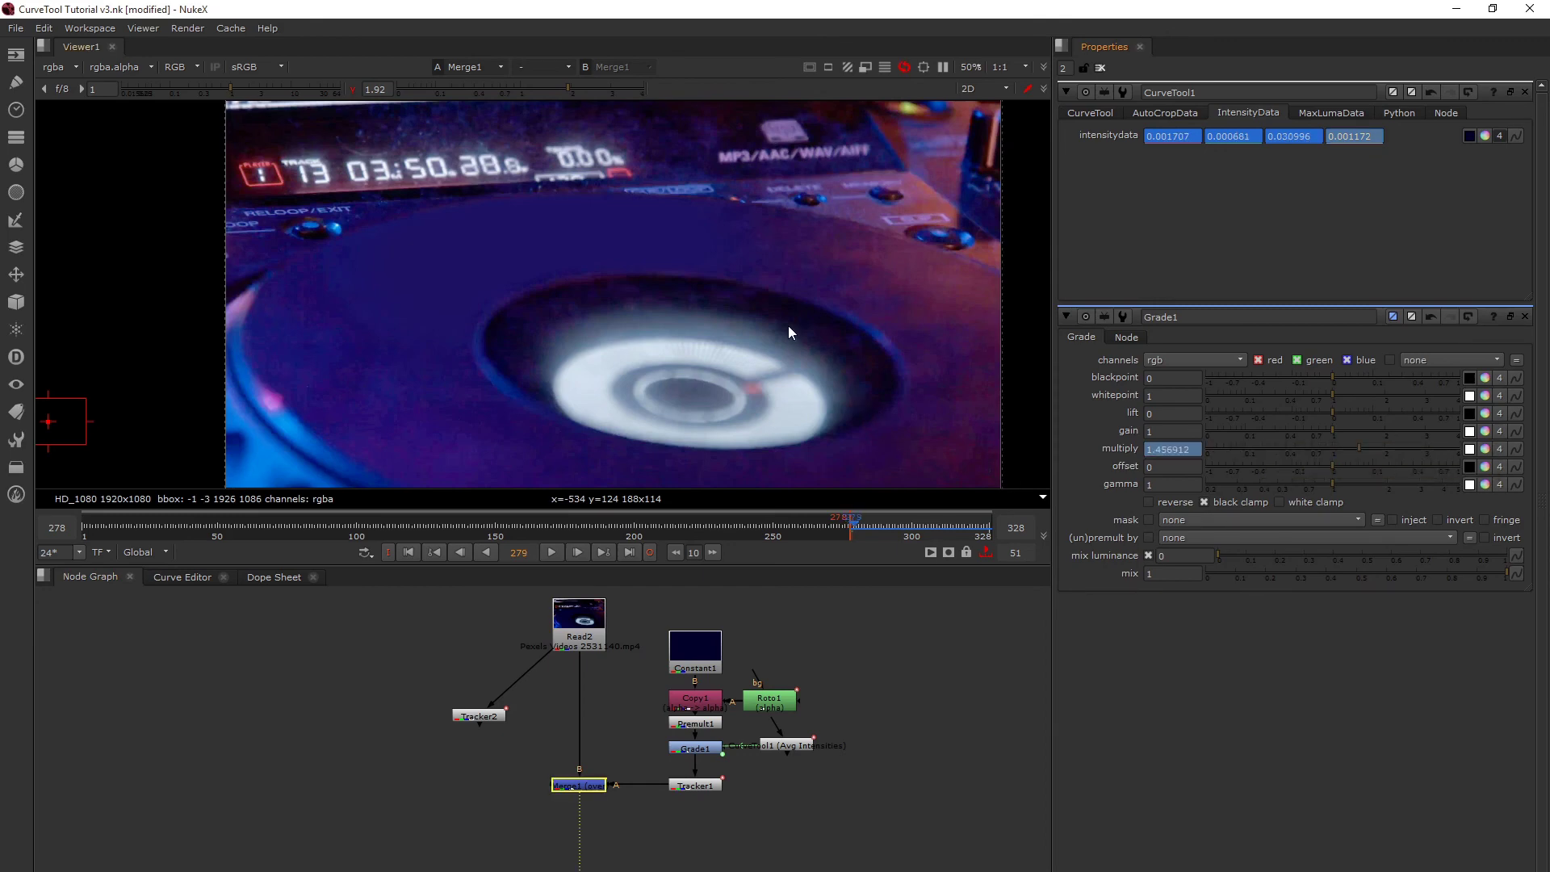
key("Right")
key("Right")
key("Right")
key("Right")
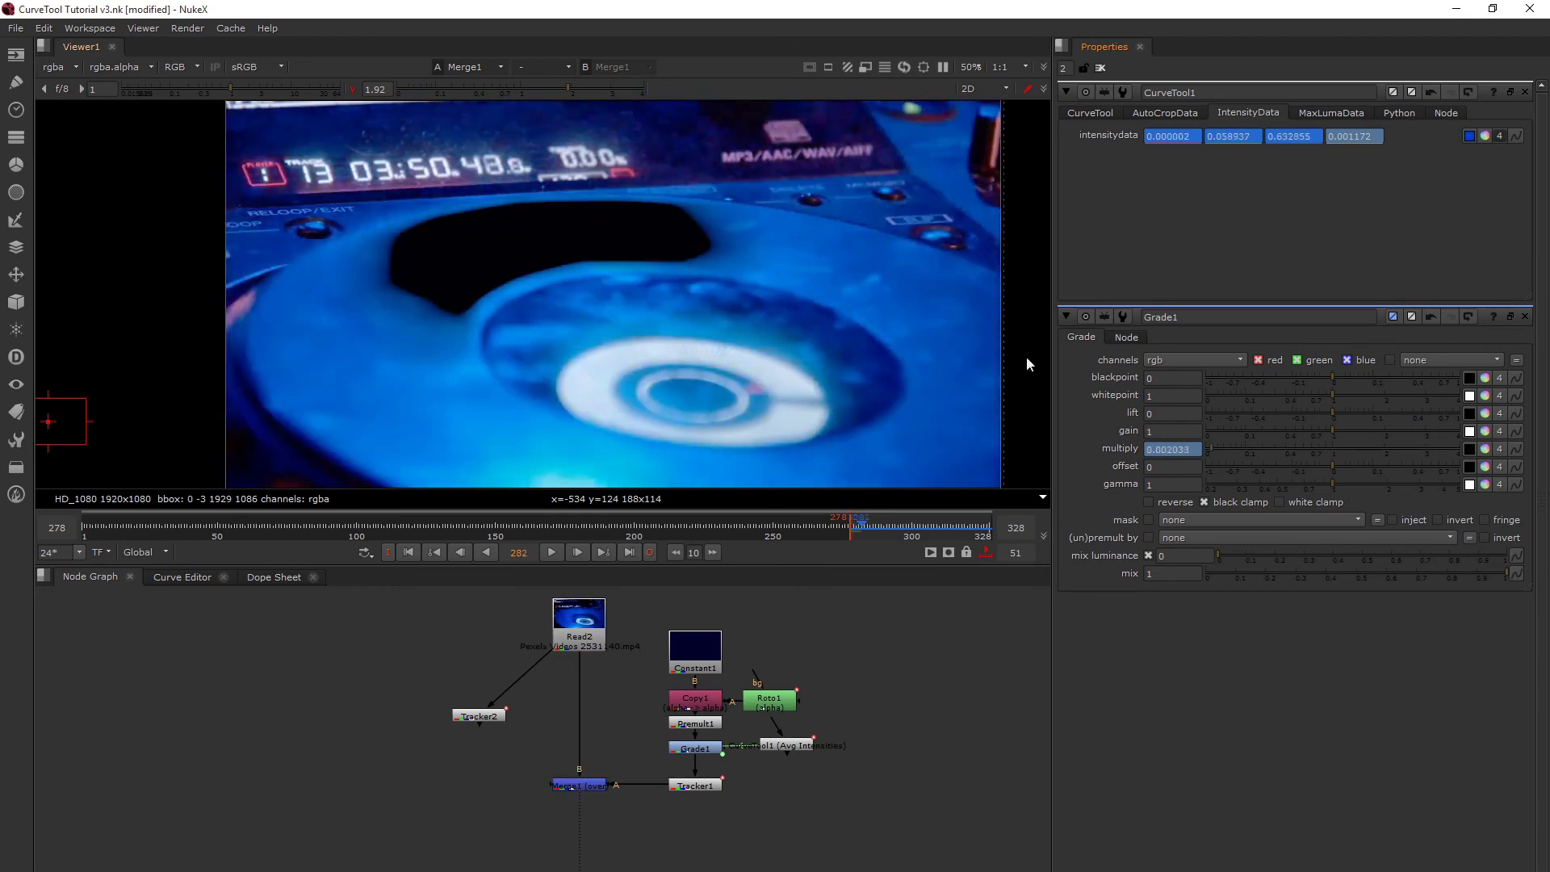
left_click(1499, 449)
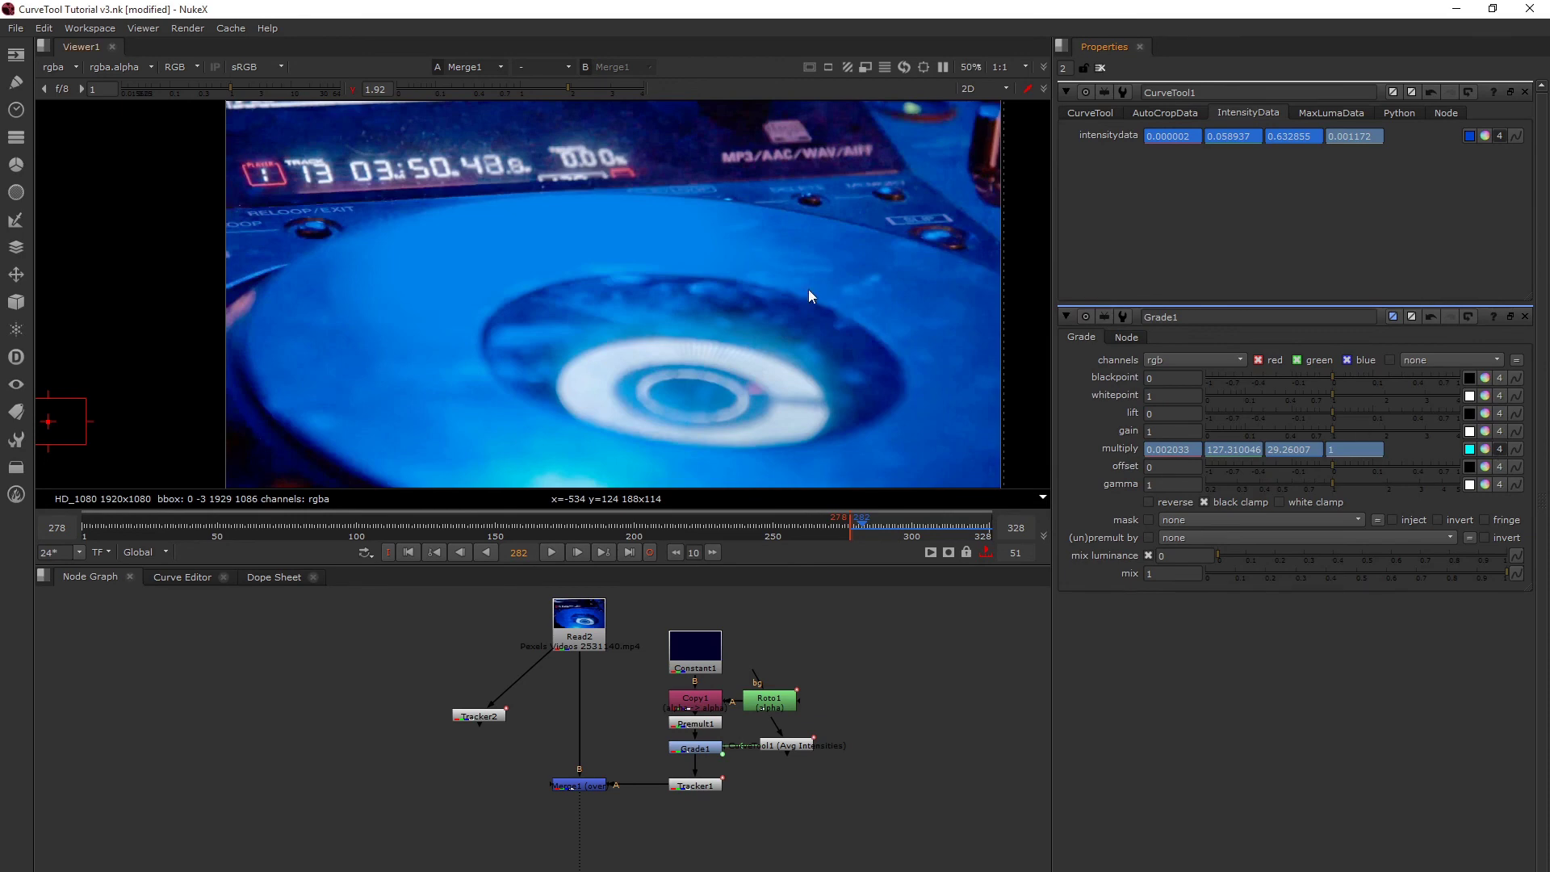
Step: Step back to frame 277 and play the composite to check how the patch follows the changing light
key("Left")
key("Left")
key("Left")
key("Left")
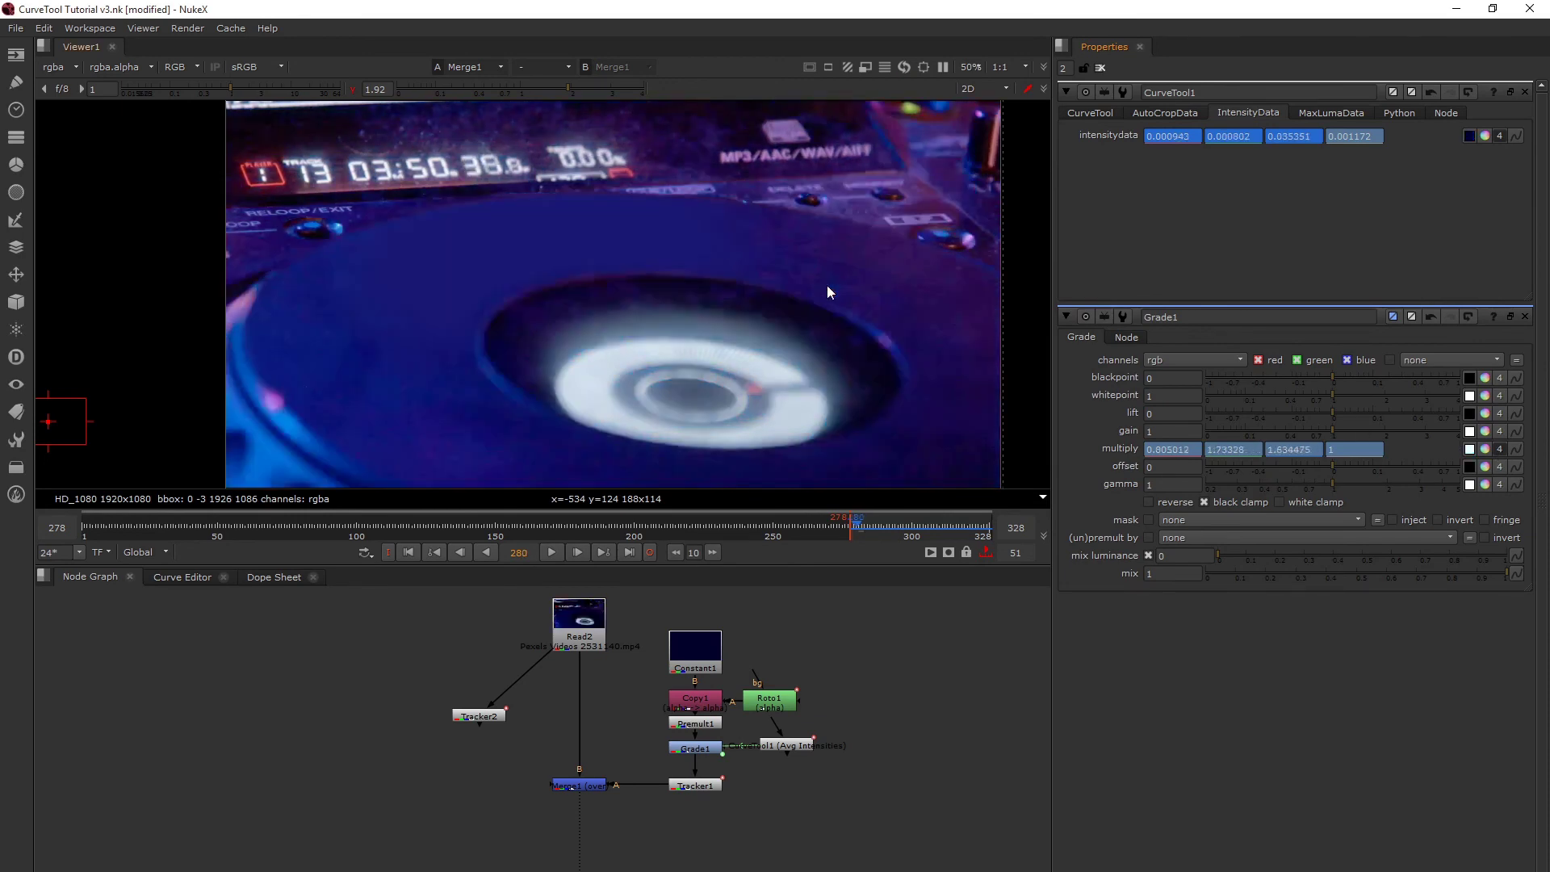
key("Left")
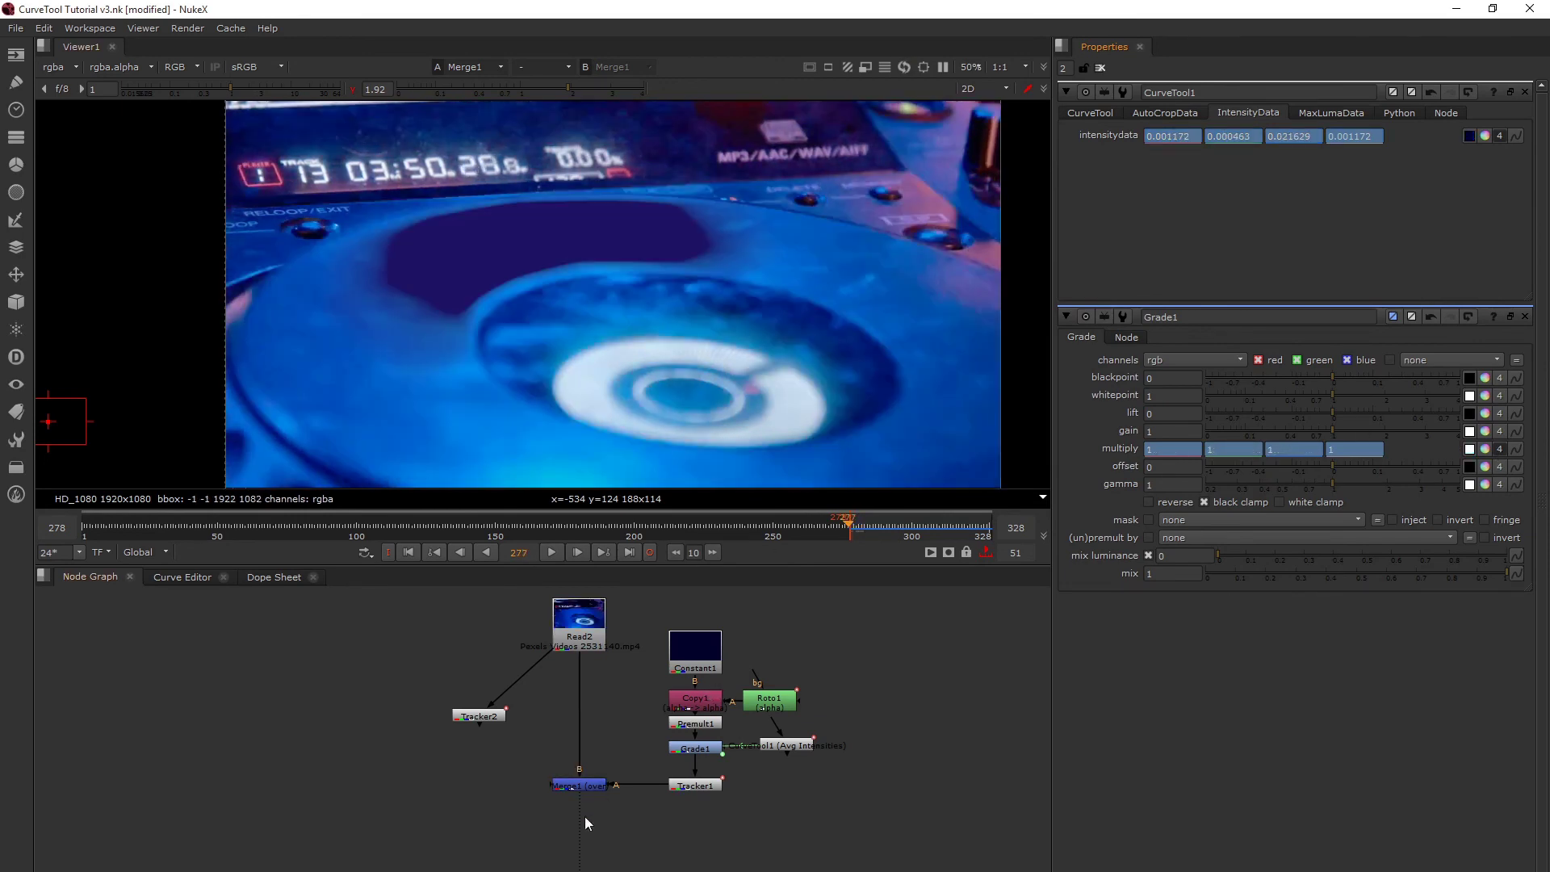
left_click(551, 552)
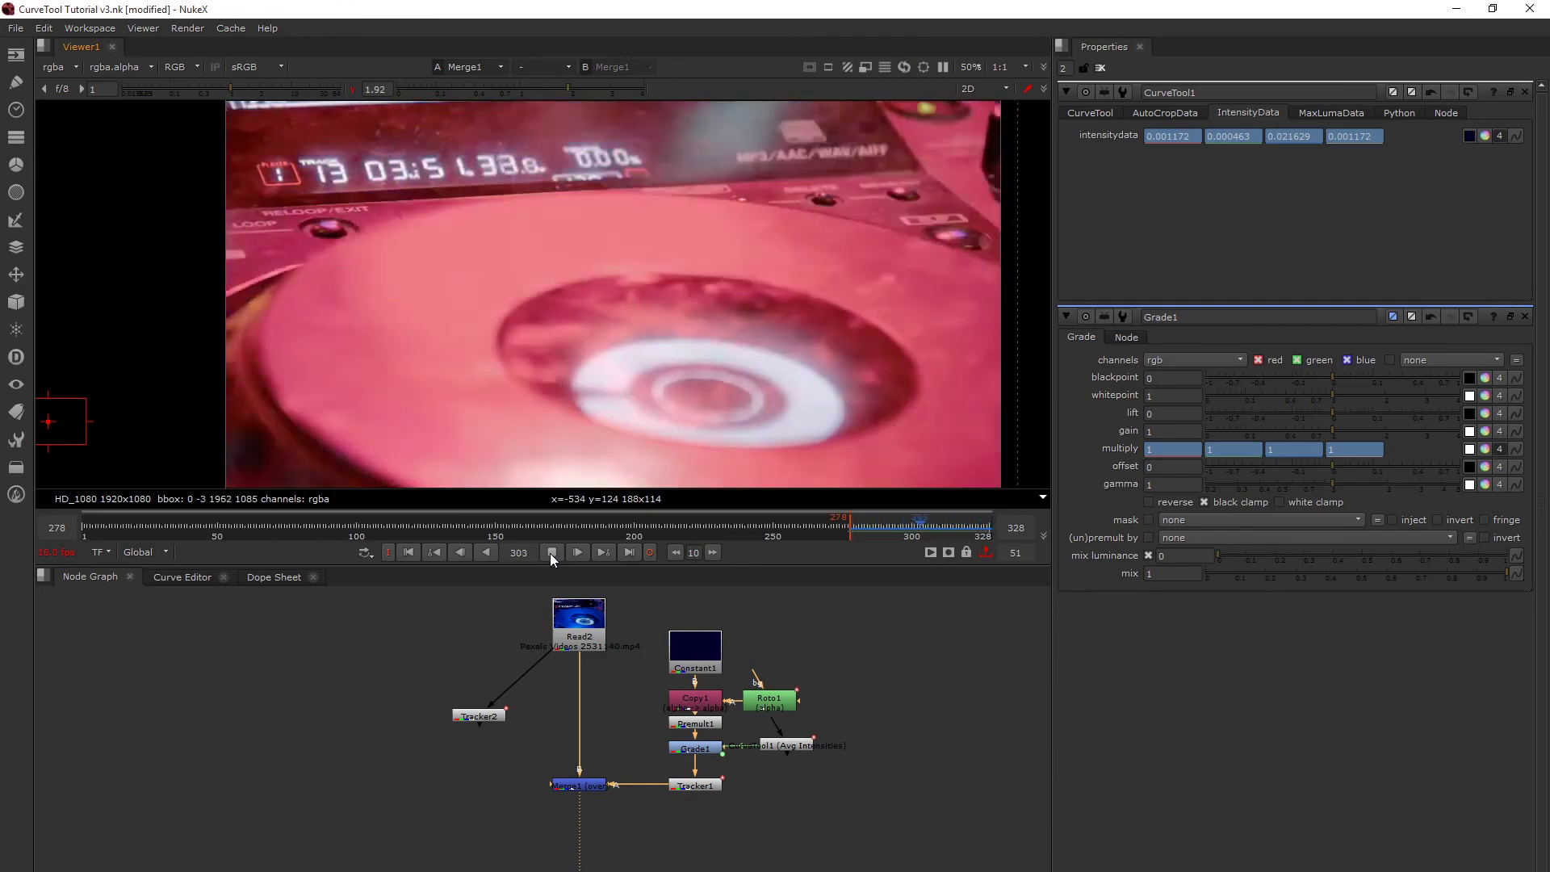
key("k")
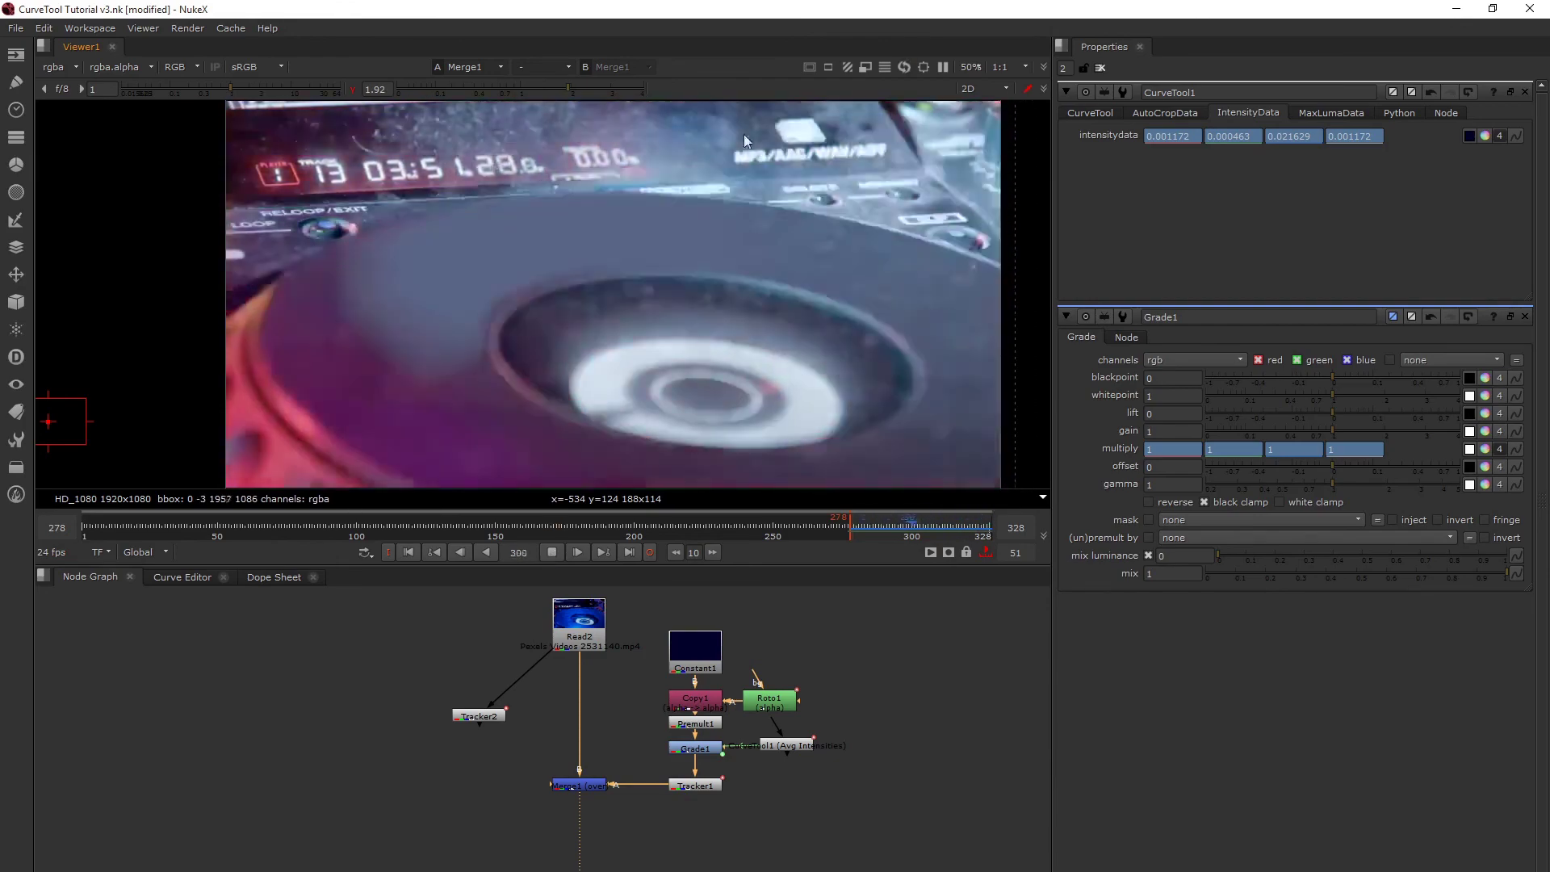